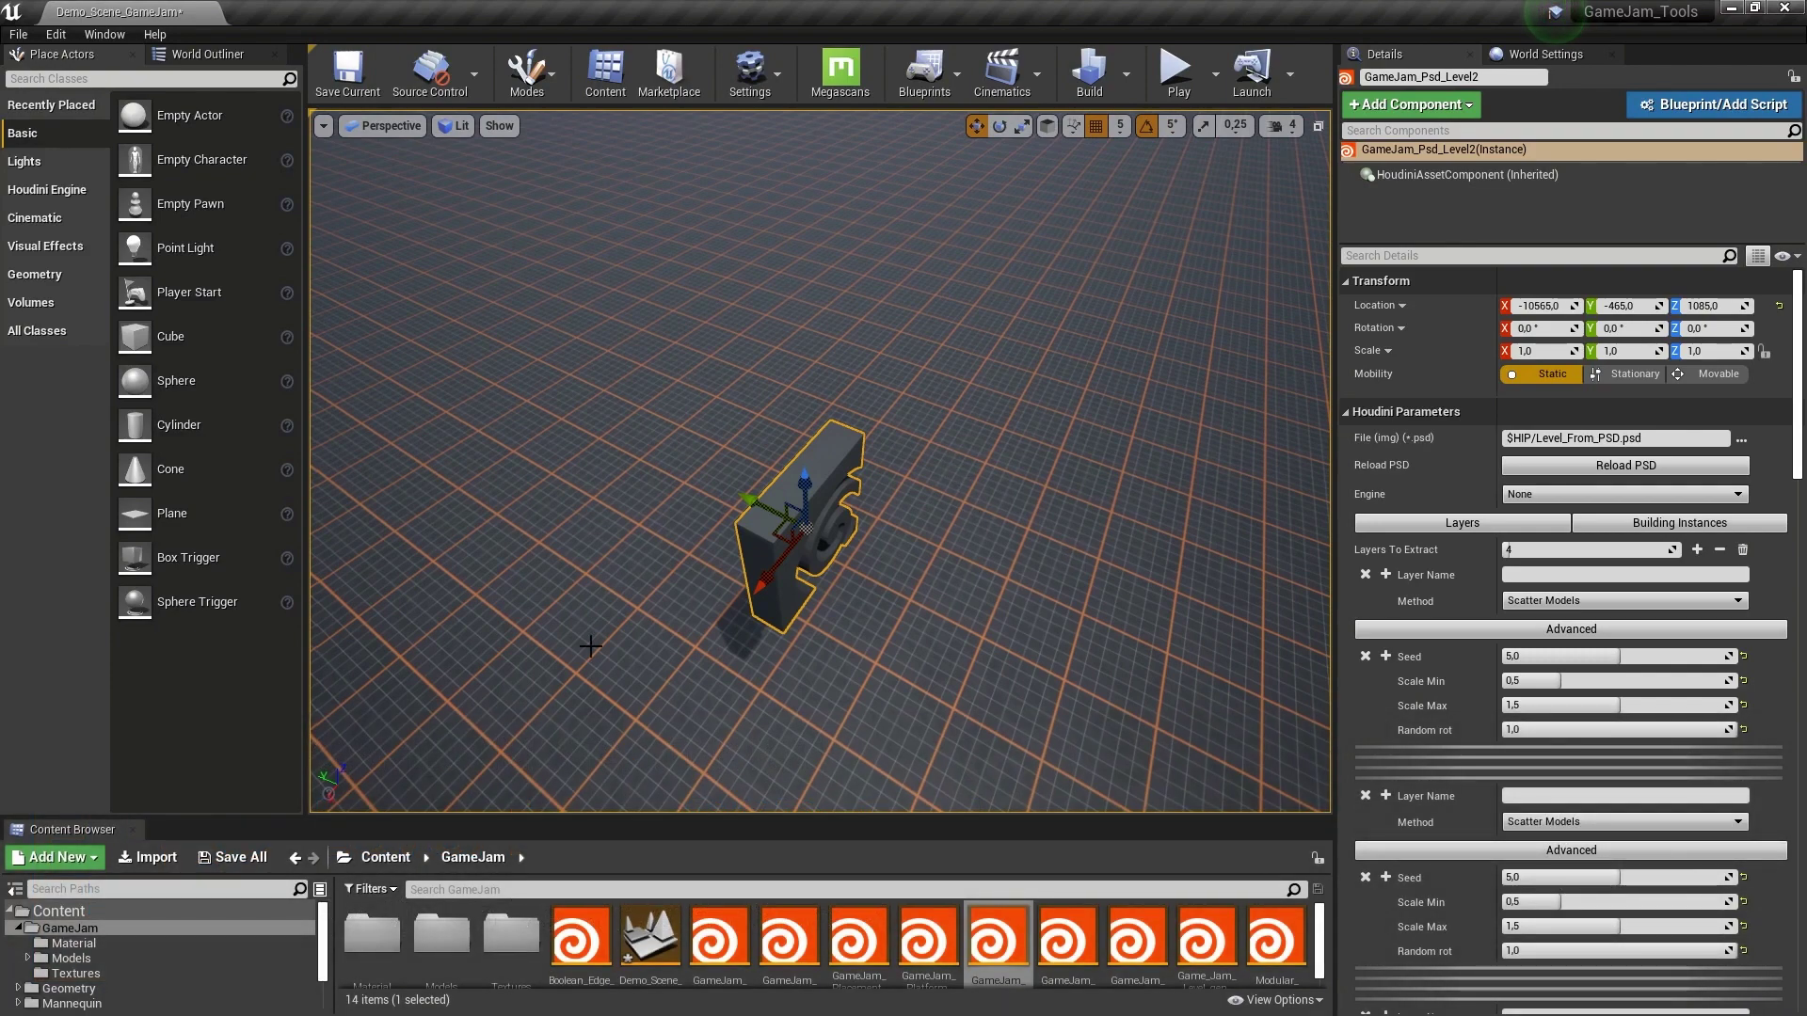
Point the PSD file parameter to Level_From_PSD.psd in D:\Houdini_Files\02_SideFX\GameJam and reload the PSD.
{"action": "left_click_drag", "start_coordinate": [1674, 438], "coordinate": [1479, 444]}
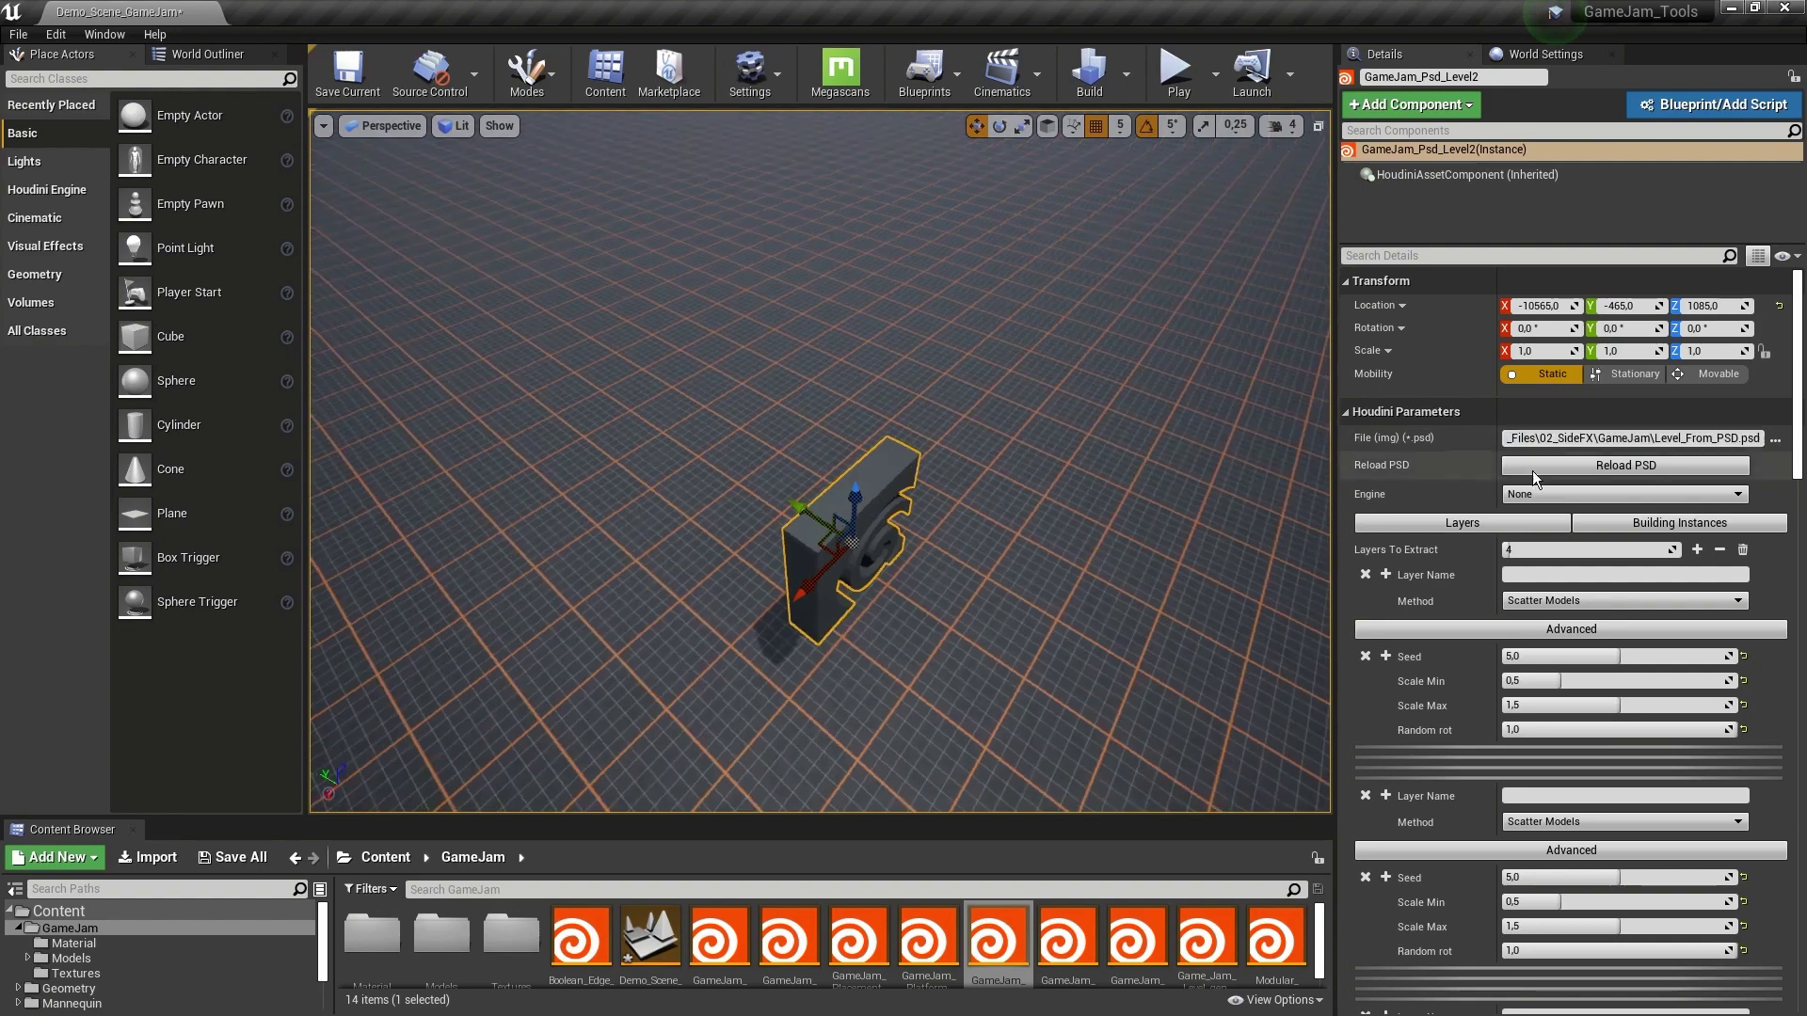
{"action": "left_click", "coordinate": [1532, 468]}
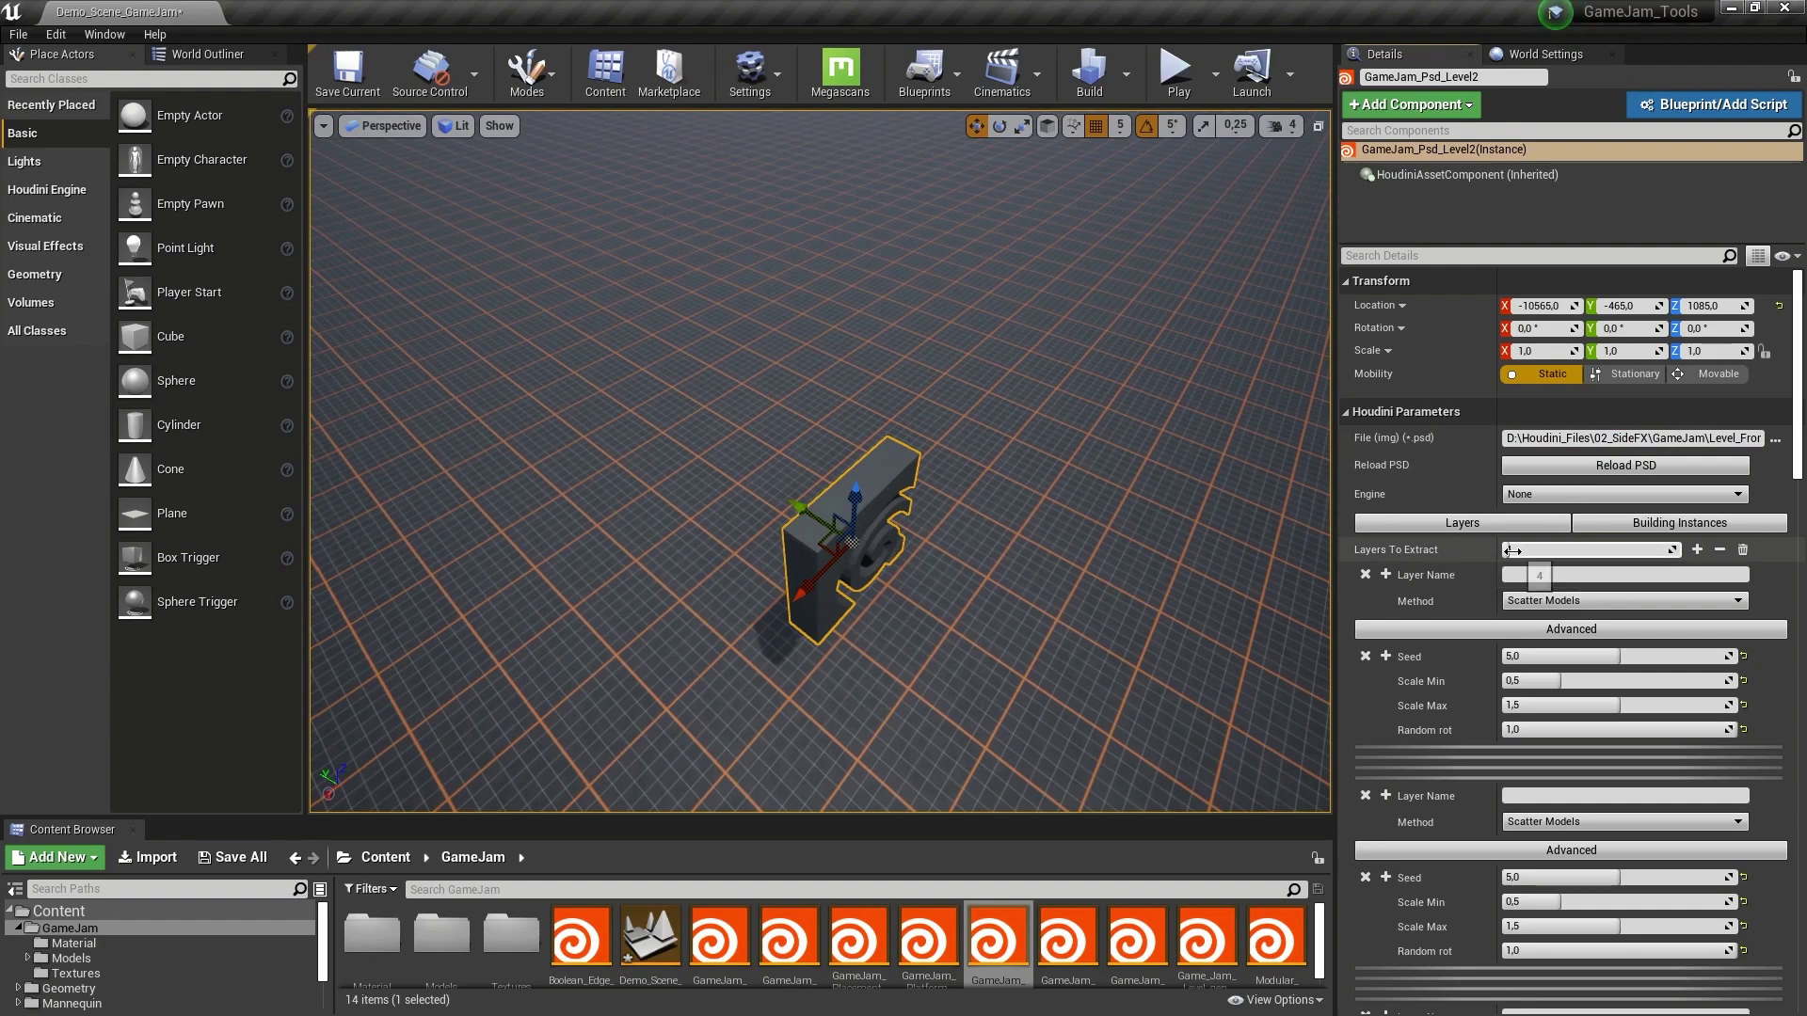
Clear all layers to extract, add a single new one and name it Layout.
{"action": "left_click", "coordinate": [1742, 550]}
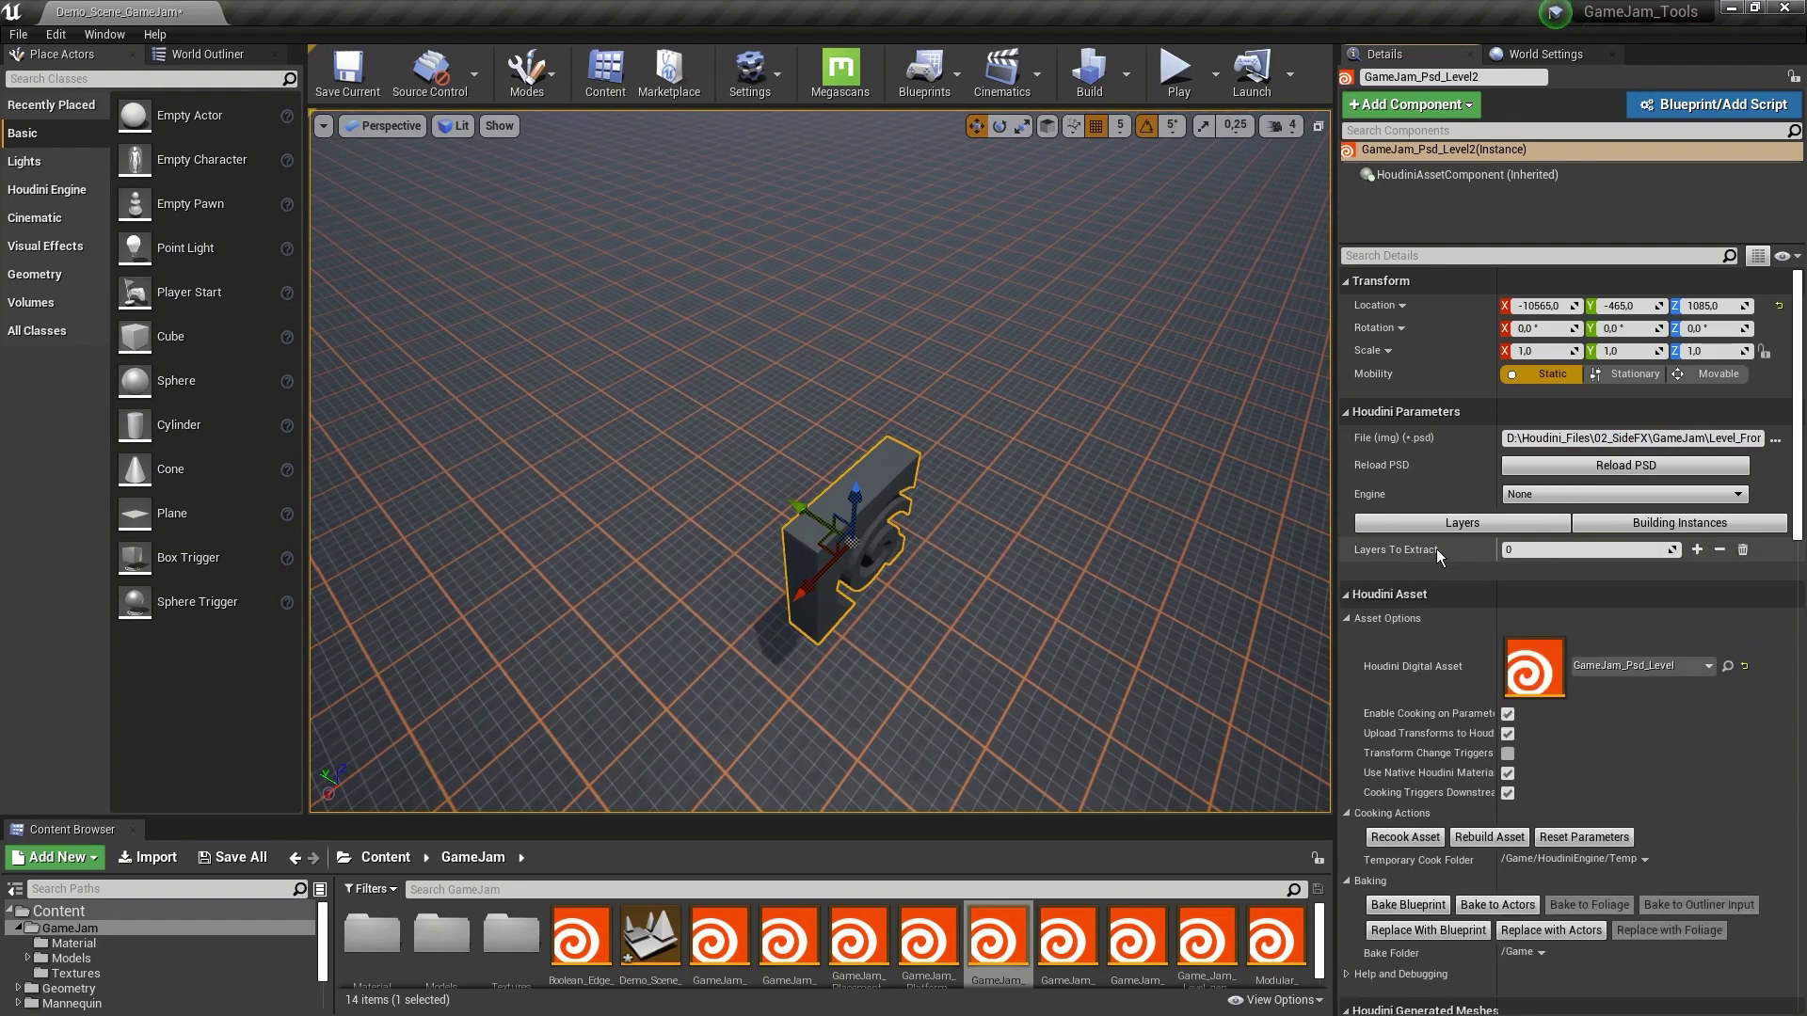
{"action": "left_click", "coordinate": [1693, 548]}
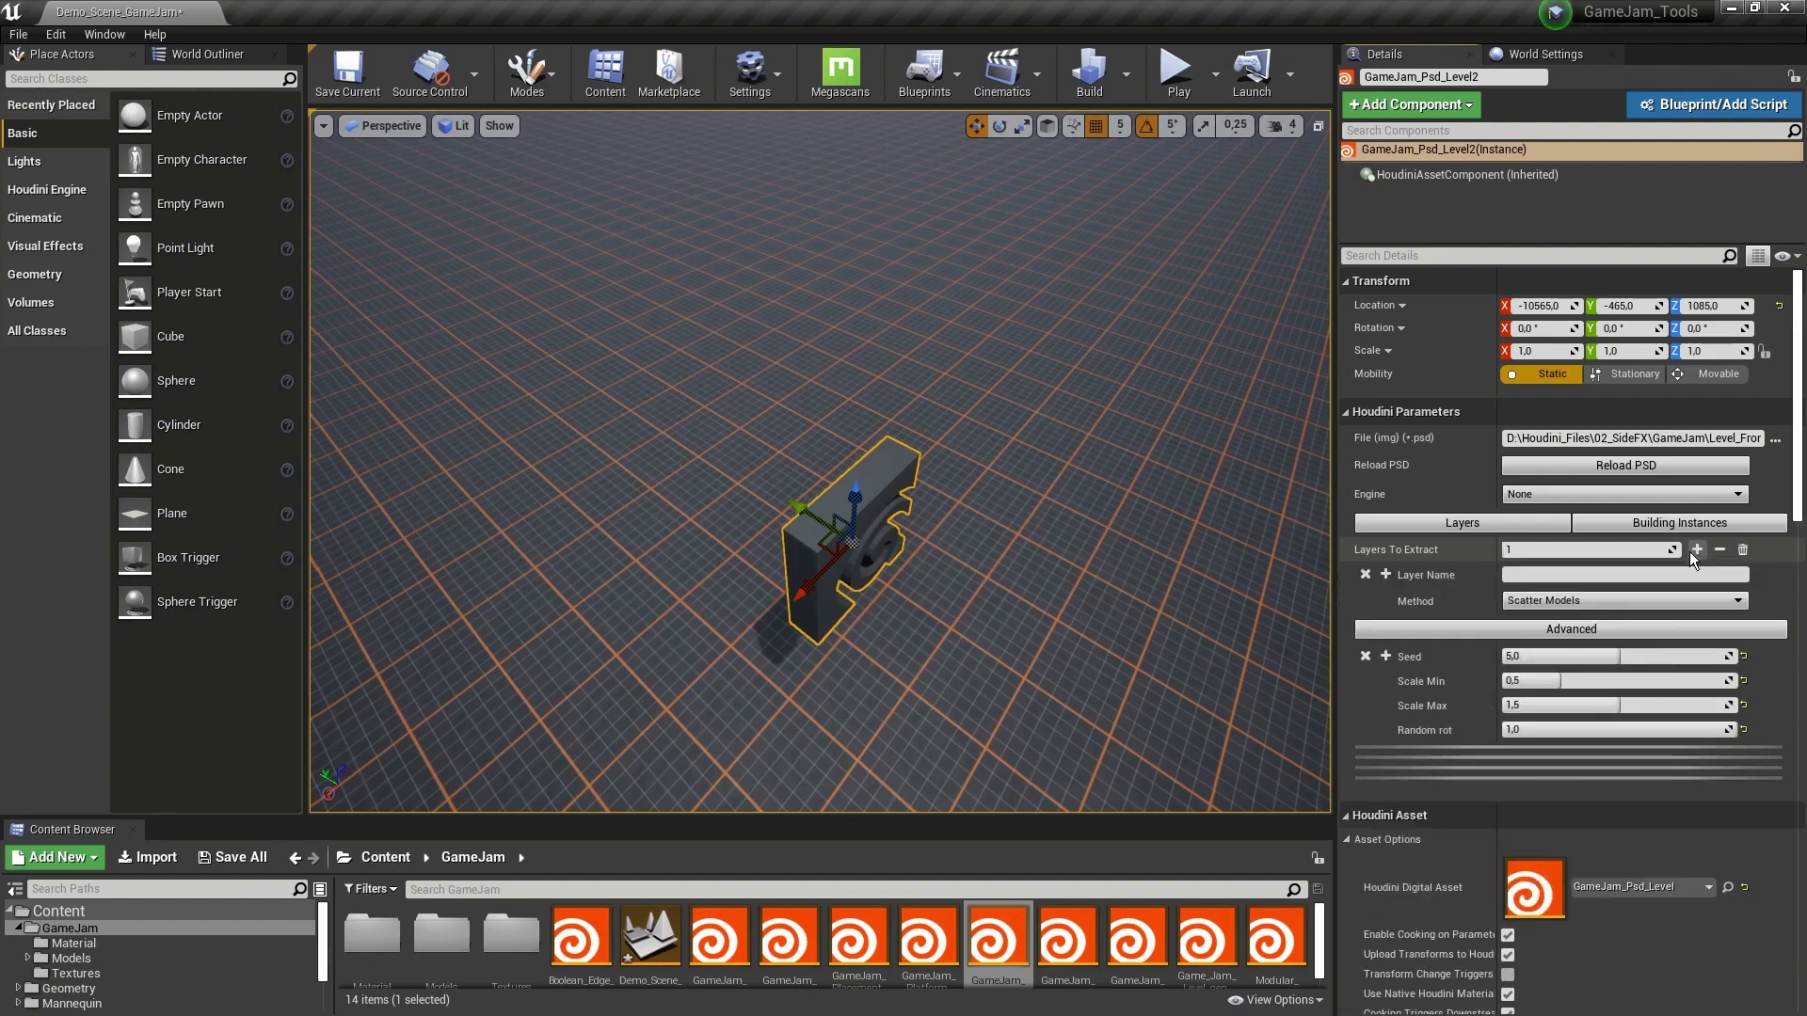
{"action": "left_click", "coordinate": [1567, 578]}
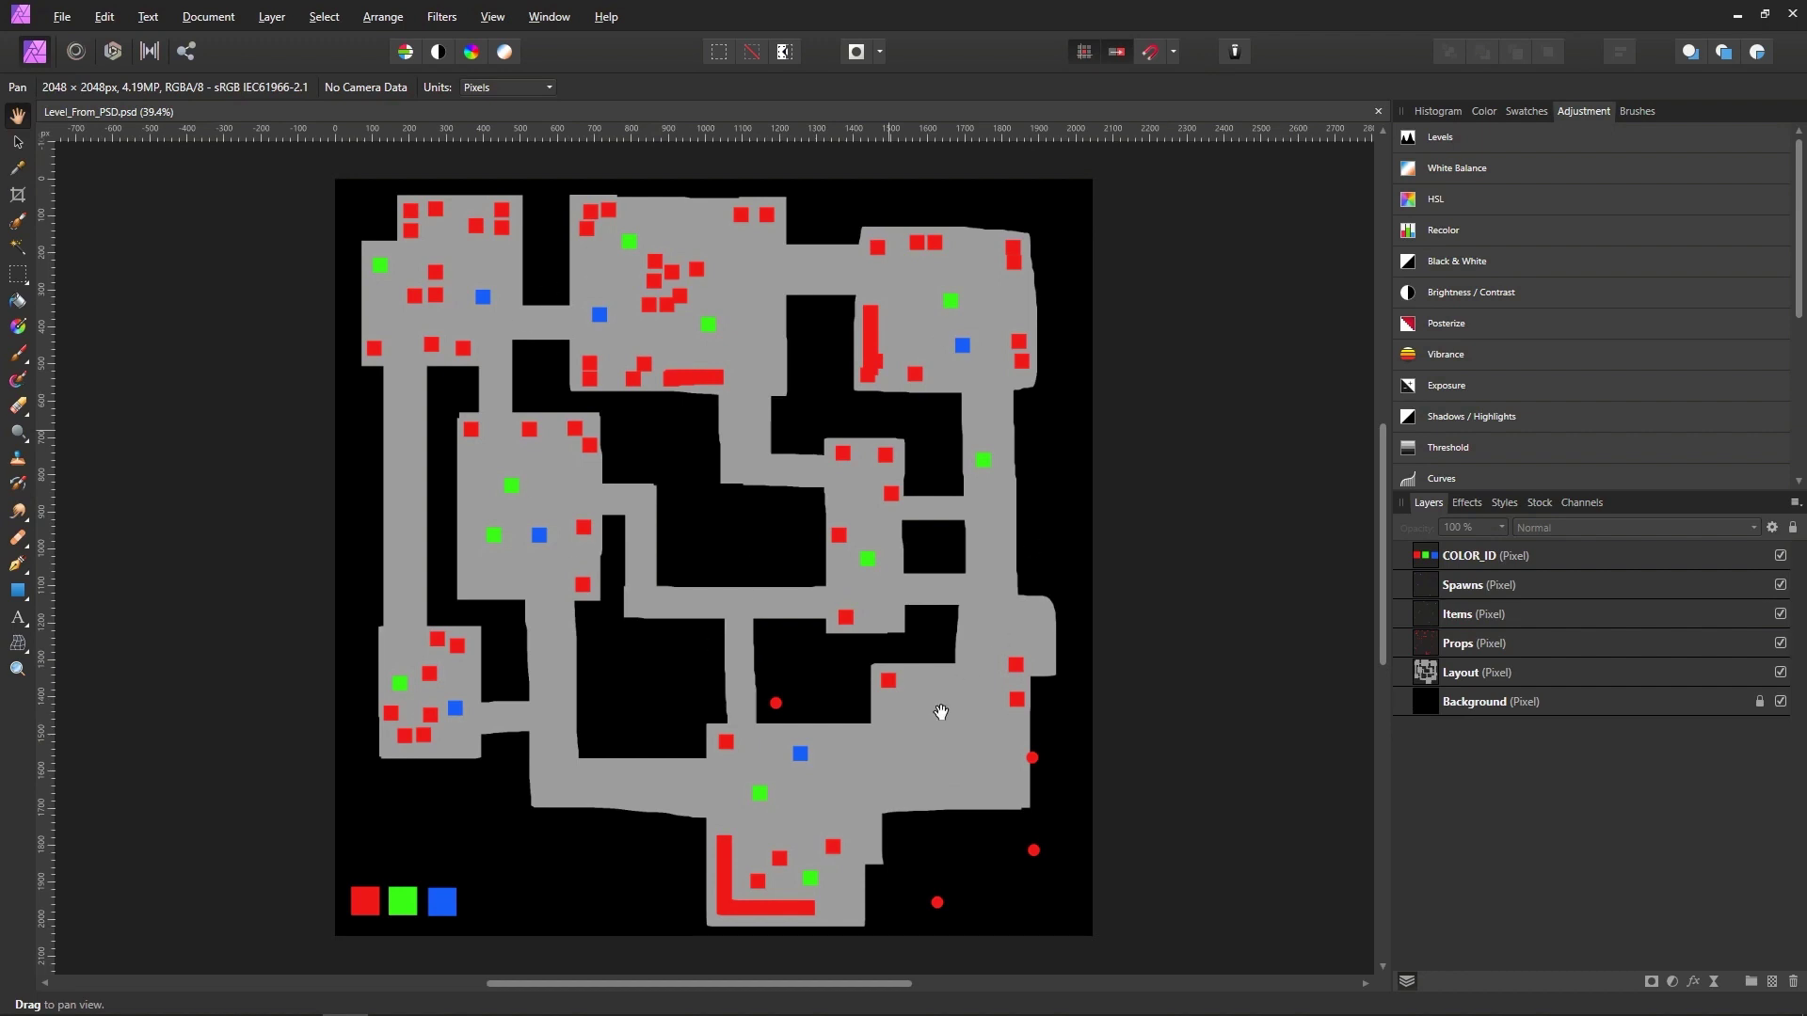
Switch to Affinity Photo and examine what the Layout, Props, Items and Spawns layers of the level PSD contain by toggling their visibility.
{"action": "left_click", "coordinate": [1491, 676]}
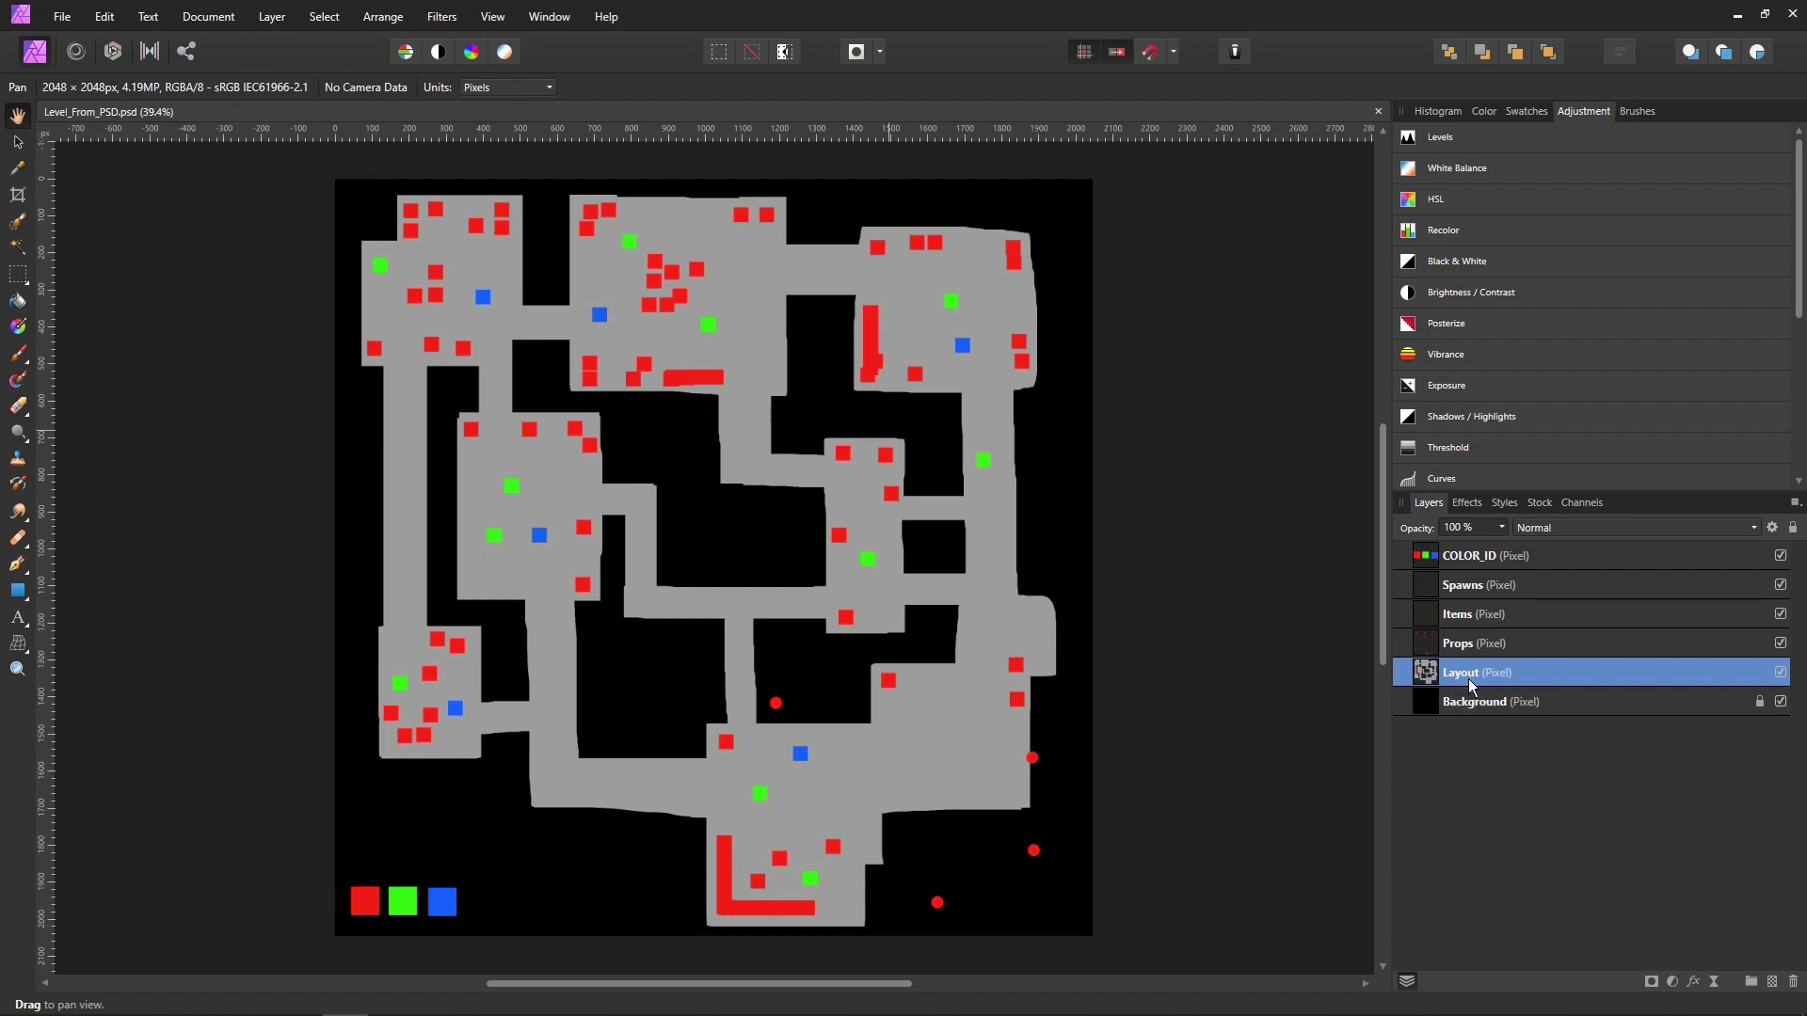
{"action": "left_click", "coordinate": [1472, 646]}
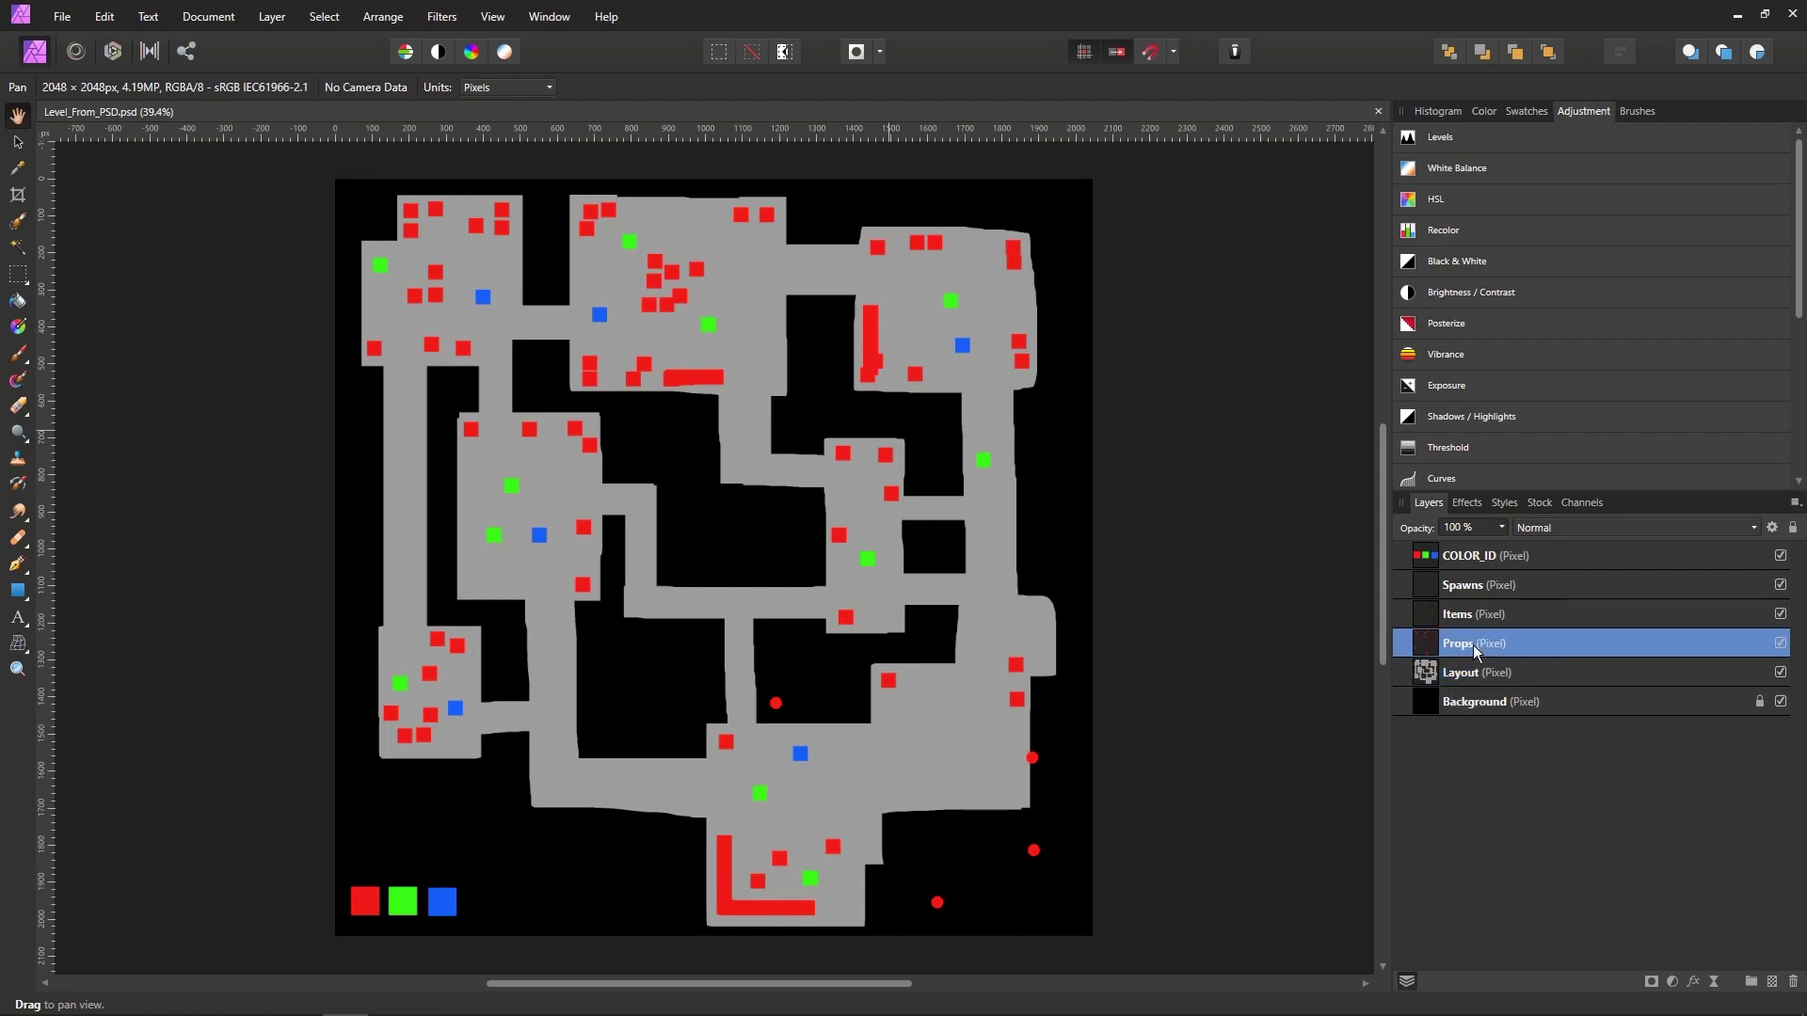
{"action": "left_click", "coordinate": [1779, 643]}
{"action": "left_click", "coordinate": [1779, 642]}
{"action": "left_click", "coordinate": [1782, 616]}
{"action": "left_click", "coordinate": [1782, 617]}
{"action": "left_click", "coordinate": [1783, 616]}
{"action": "left_click", "coordinate": [1781, 585]}
{"action": "left_click", "coordinate": [1781, 585]}
{"action": "left_click", "coordinate": [1781, 585]}
{"action": "left_click", "coordinate": [1780, 586]}
Switch back to Unreal Engine and change the Layout layer's method to Add Houses.
{"action": "key", "text": "alt+Tab"}
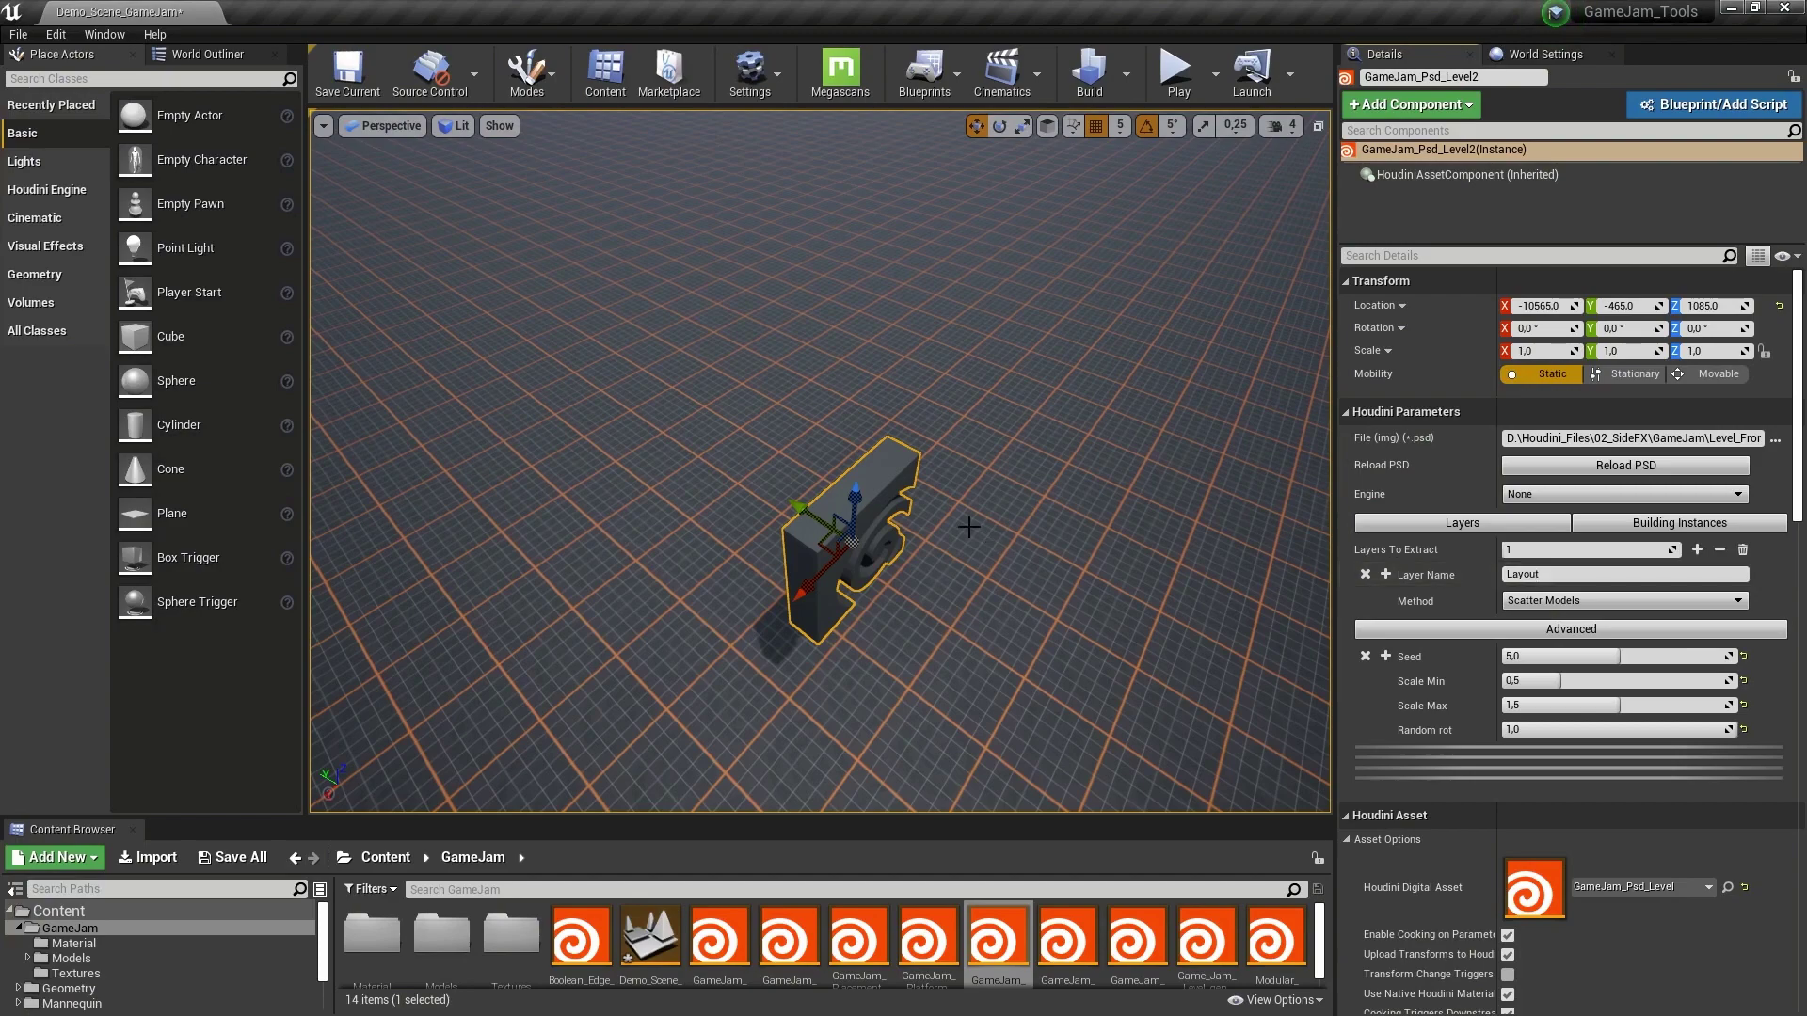
{"action": "key", "text": "s"}
{"action": "right_click_drag", "start_coordinate": [933, 542], "coordinate": [1007, 540]}
{"action": "key", "text": "w"}
{"action": "key", "text": "s"}
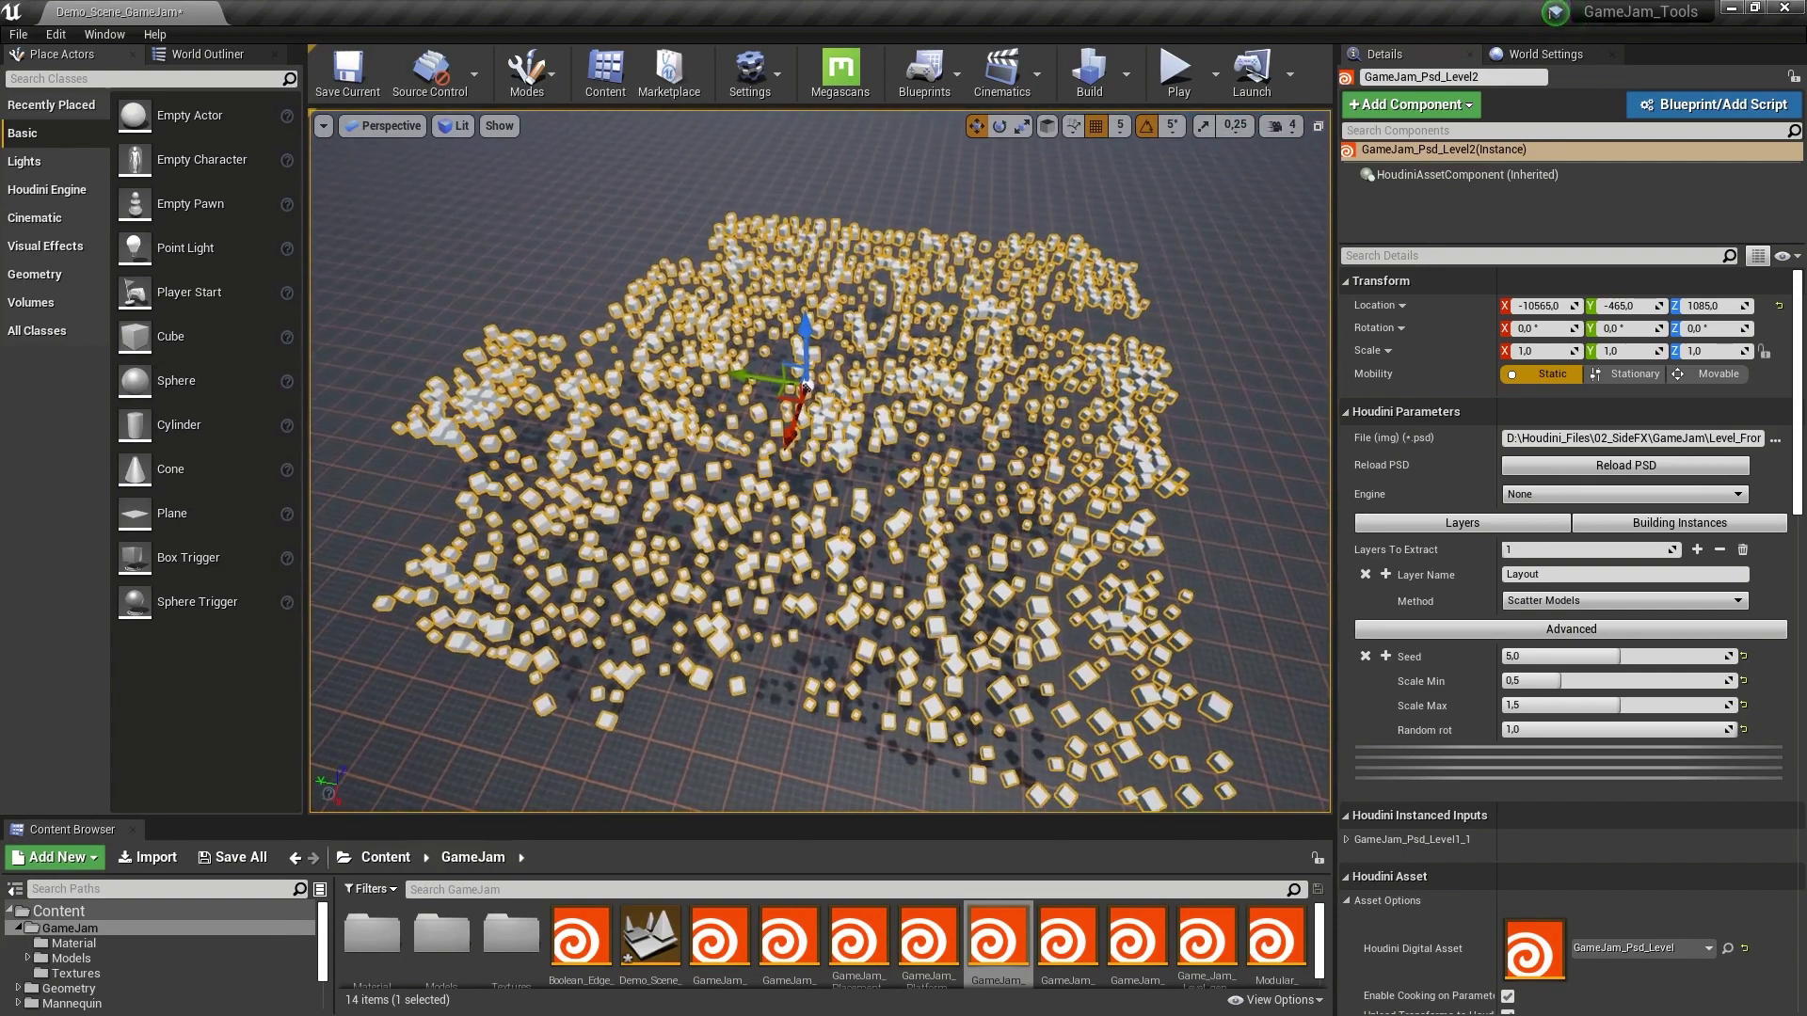
{"action": "right_click_drag", "start_coordinate": [1180, 584], "coordinate": [1180, 584]}
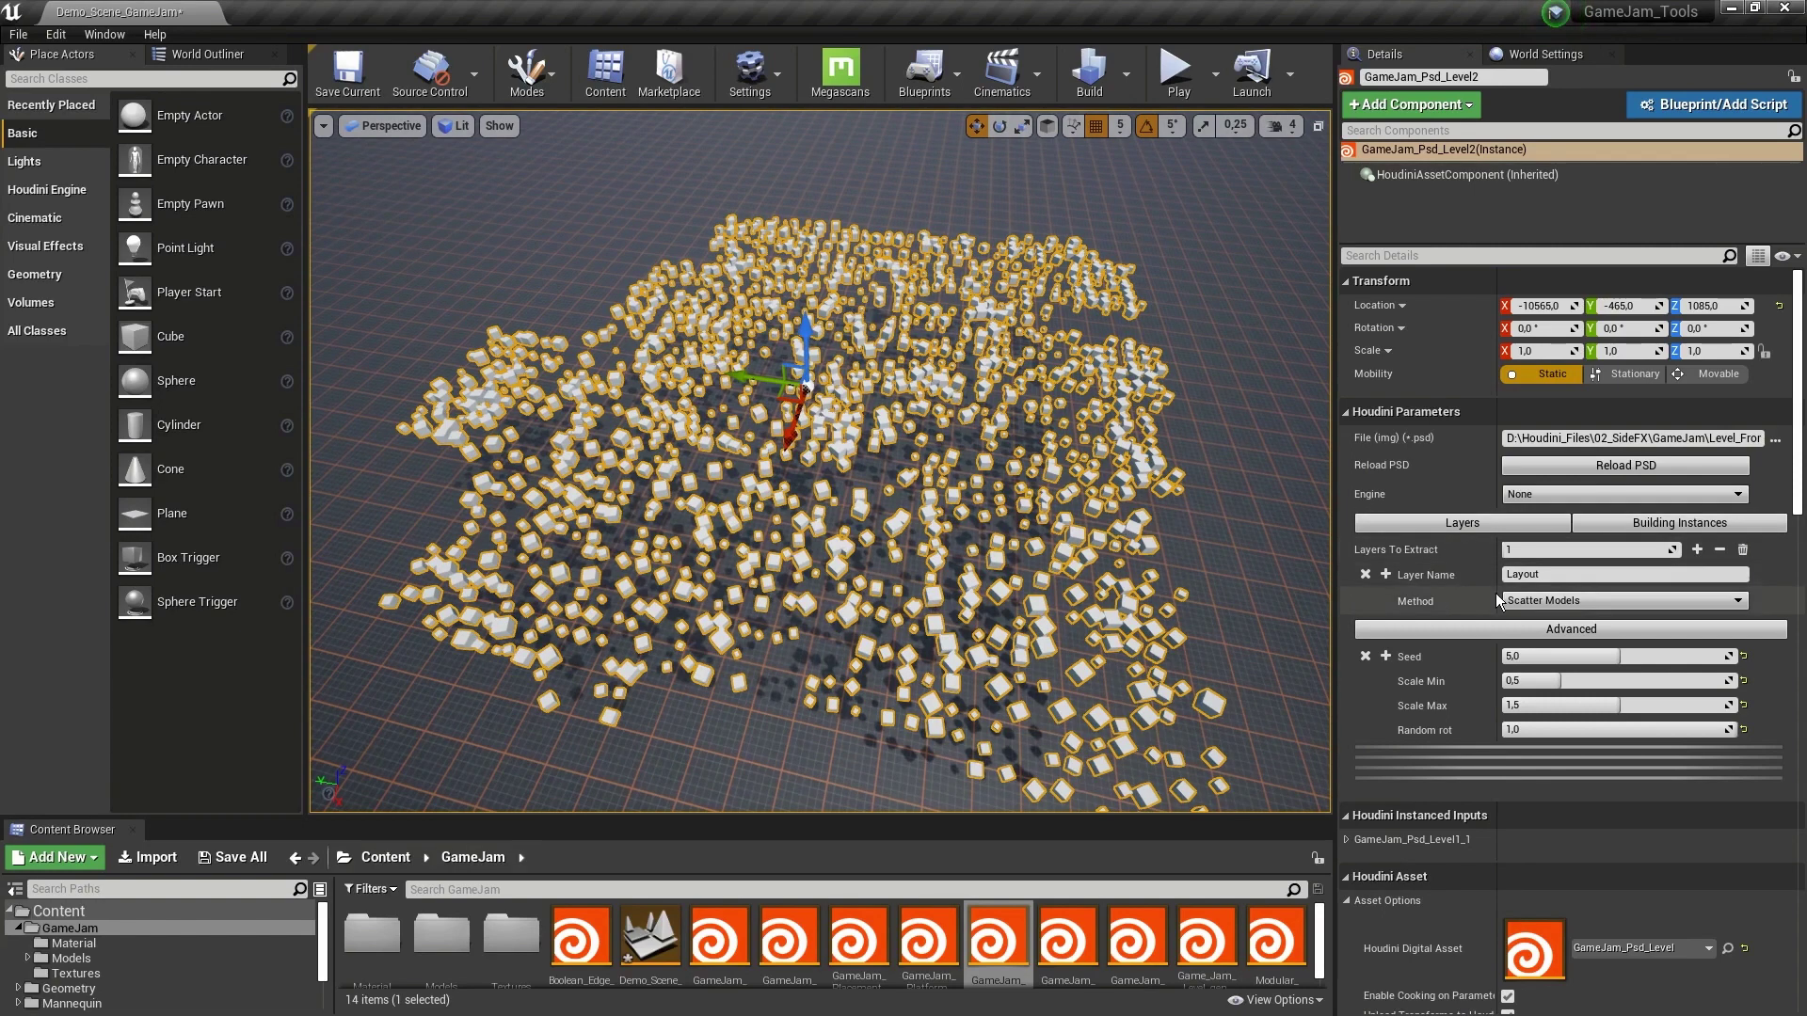
{"action": "left_click", "coordinate": [1528, 602]}
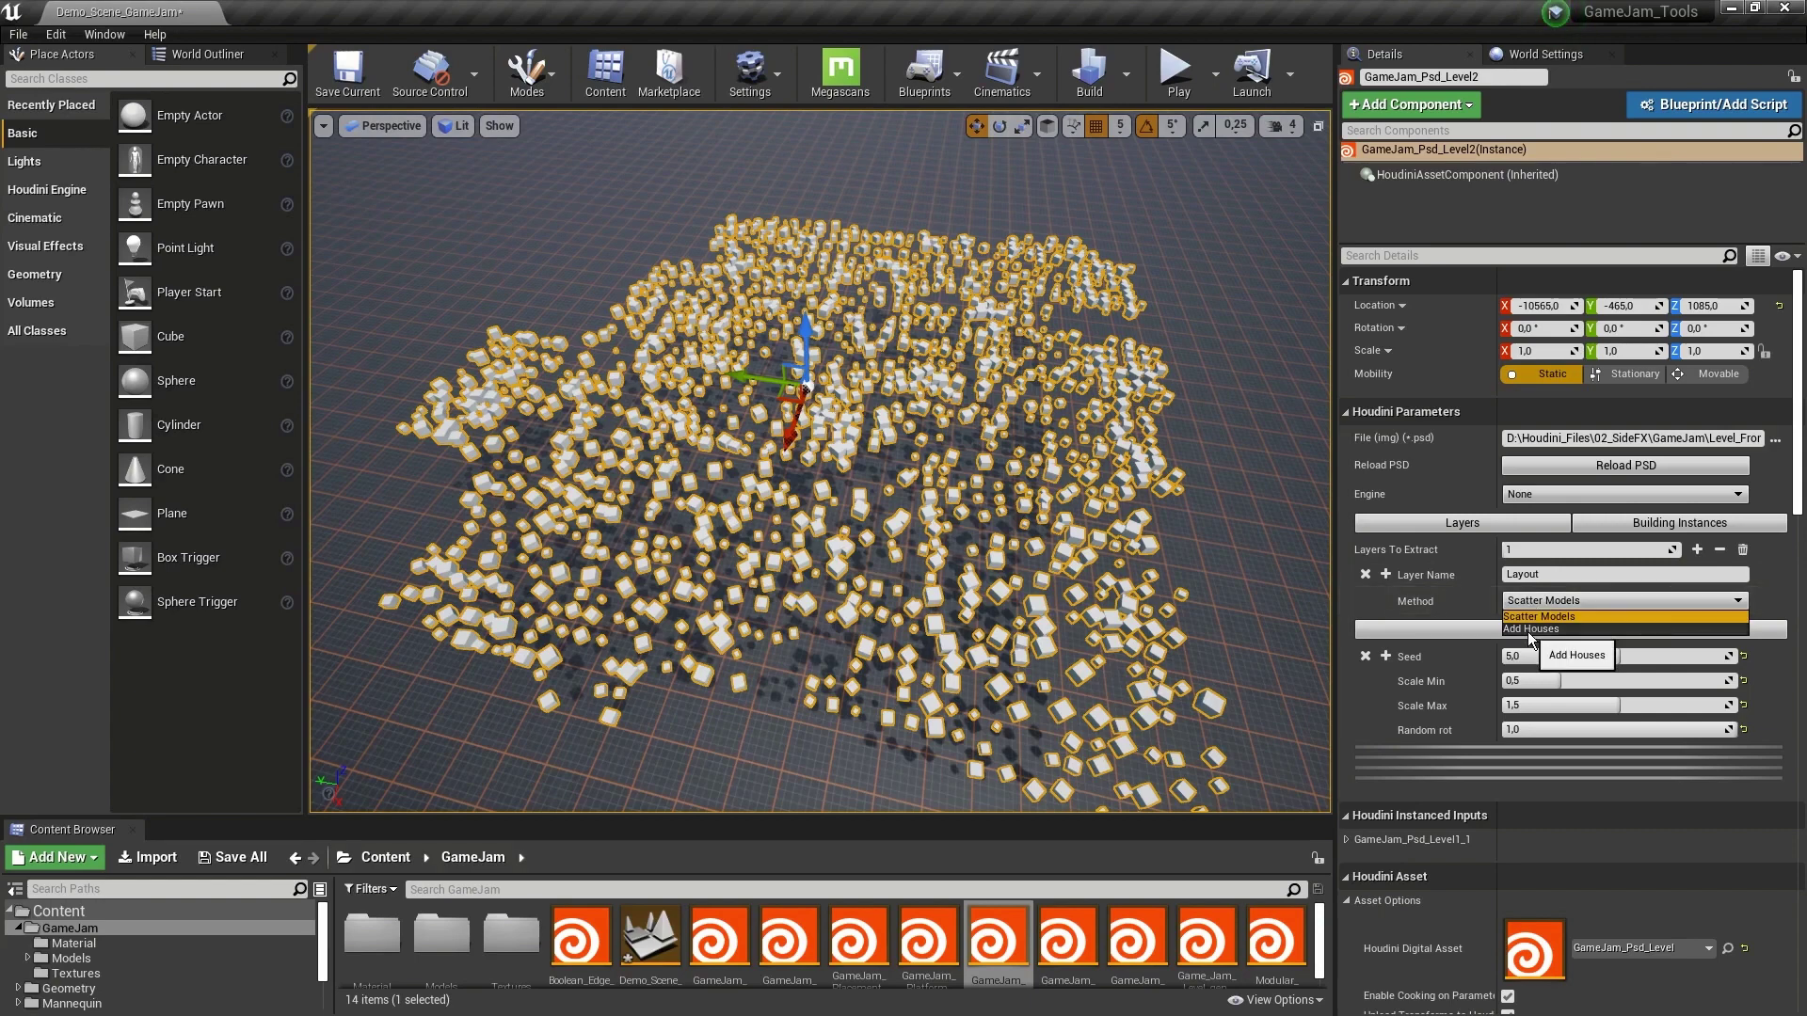
{"action": "left_click", "coordinate": [1530, 630]}
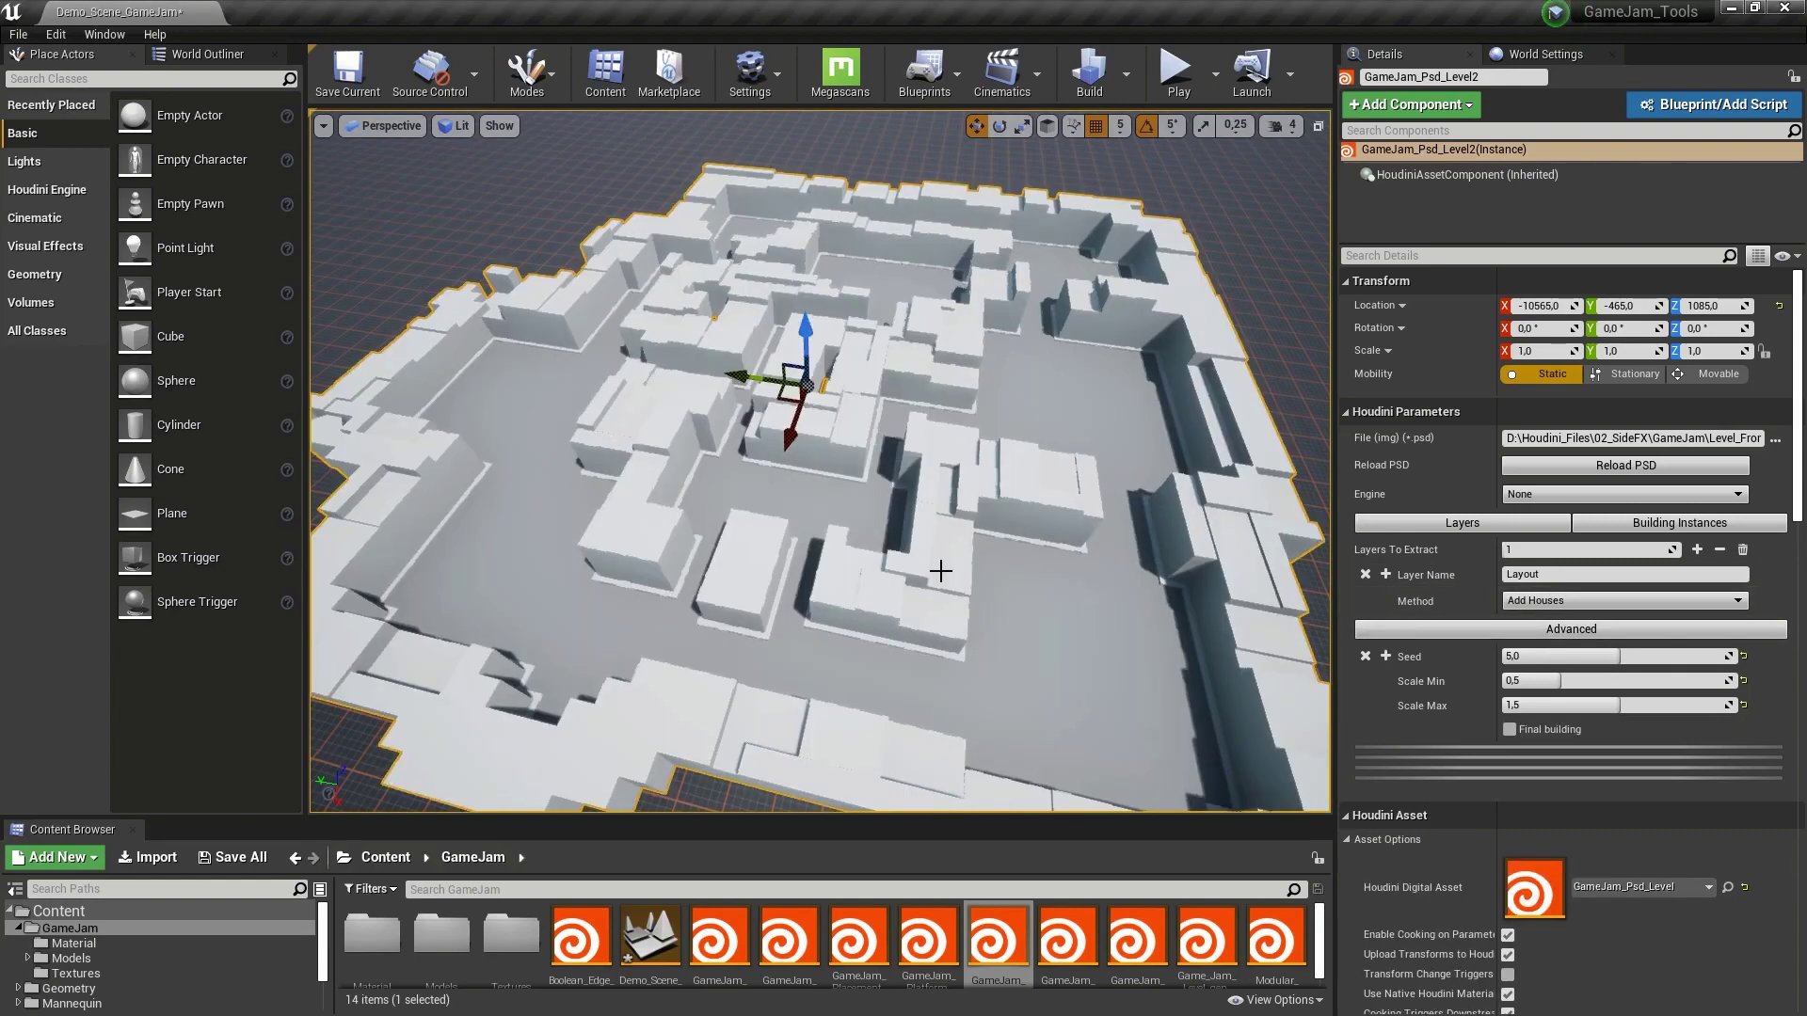
Enable the Final building option for the Layout layer's houses.
{"action": "left_click_drag", "start_coordinate": [939, 559], "coordinate": [950, 499], "text": "alt"}
{"action": "right_click_drag", "start_coordinate": [950, 499], "coordinate": [875, 555]}
{"action": "mouse_move", "coordinate": [1180, 661]}
{"action": "right_mouse_down"}
{"action": "mouse_move", "coordinate": [1157, 649]}
{"action": "mouse_move", "coordinate": [1196, 670]}
{"action": "mouse_move", "coordinate": [1180, 660]}
{"action": "right_mouse_up"}
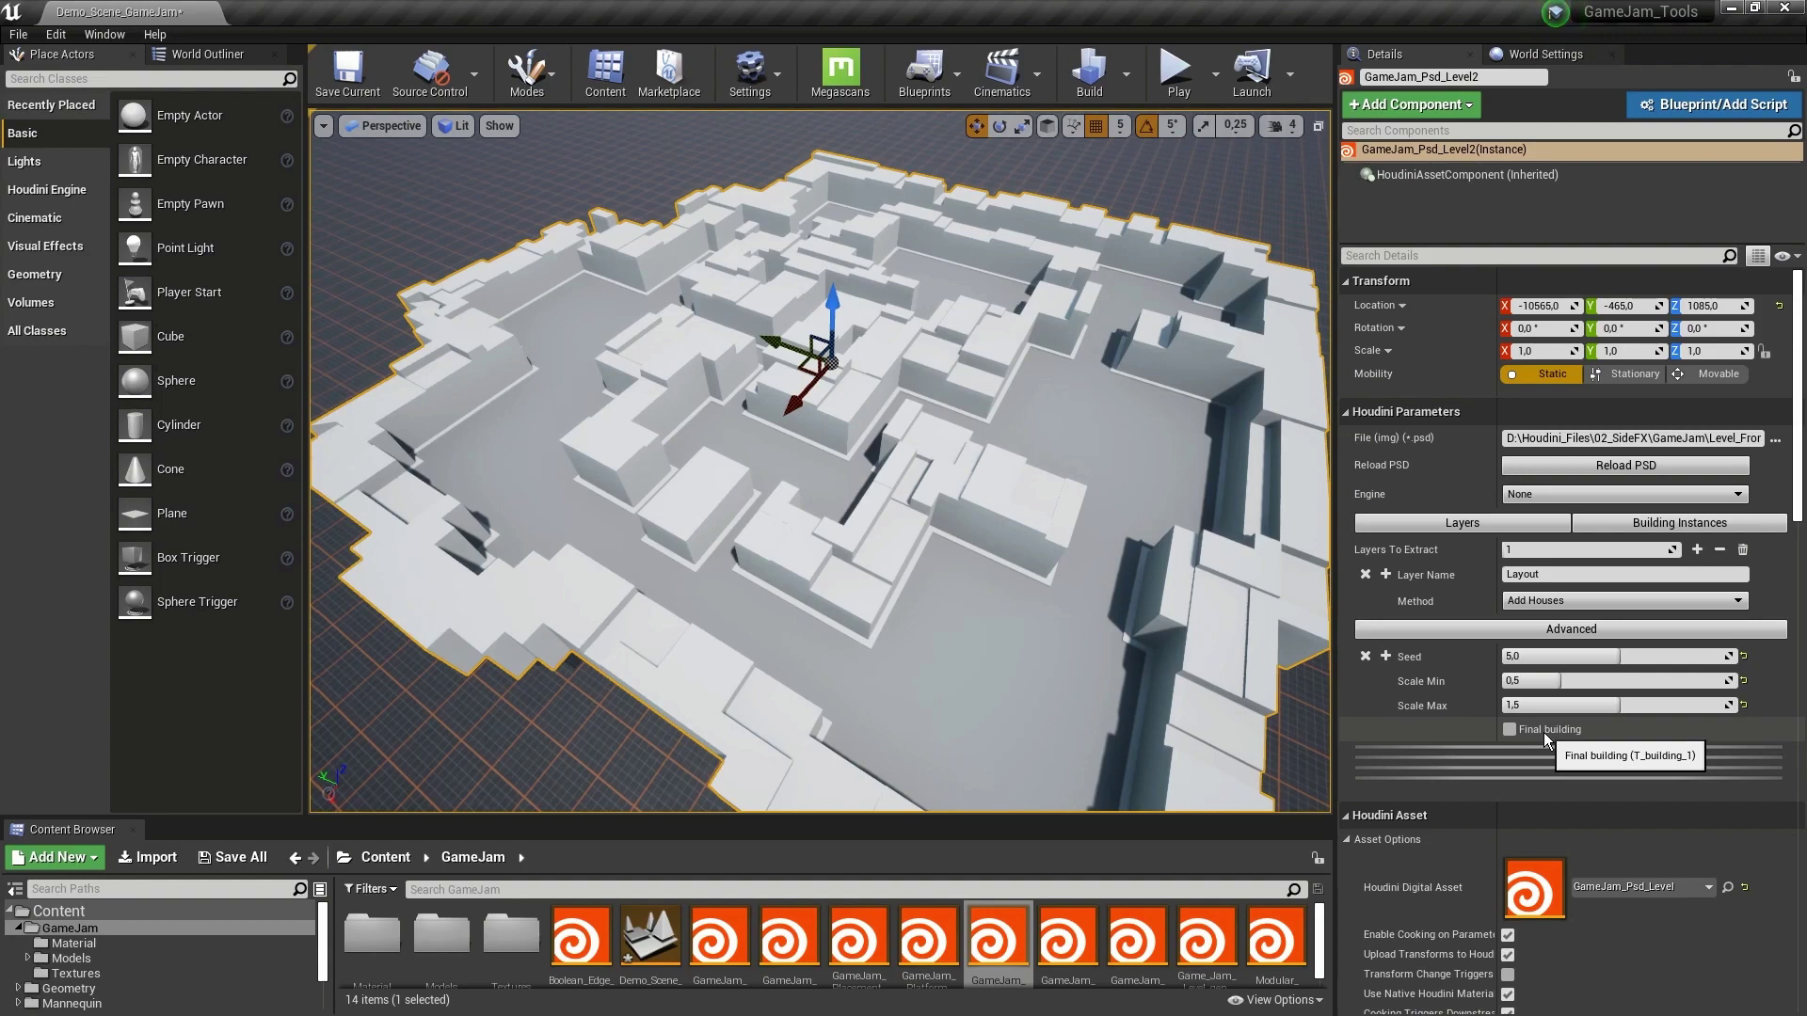
{"action": "right_click_drag", "start_coordinate": [847, 470], "coordinate": [909, 449]}
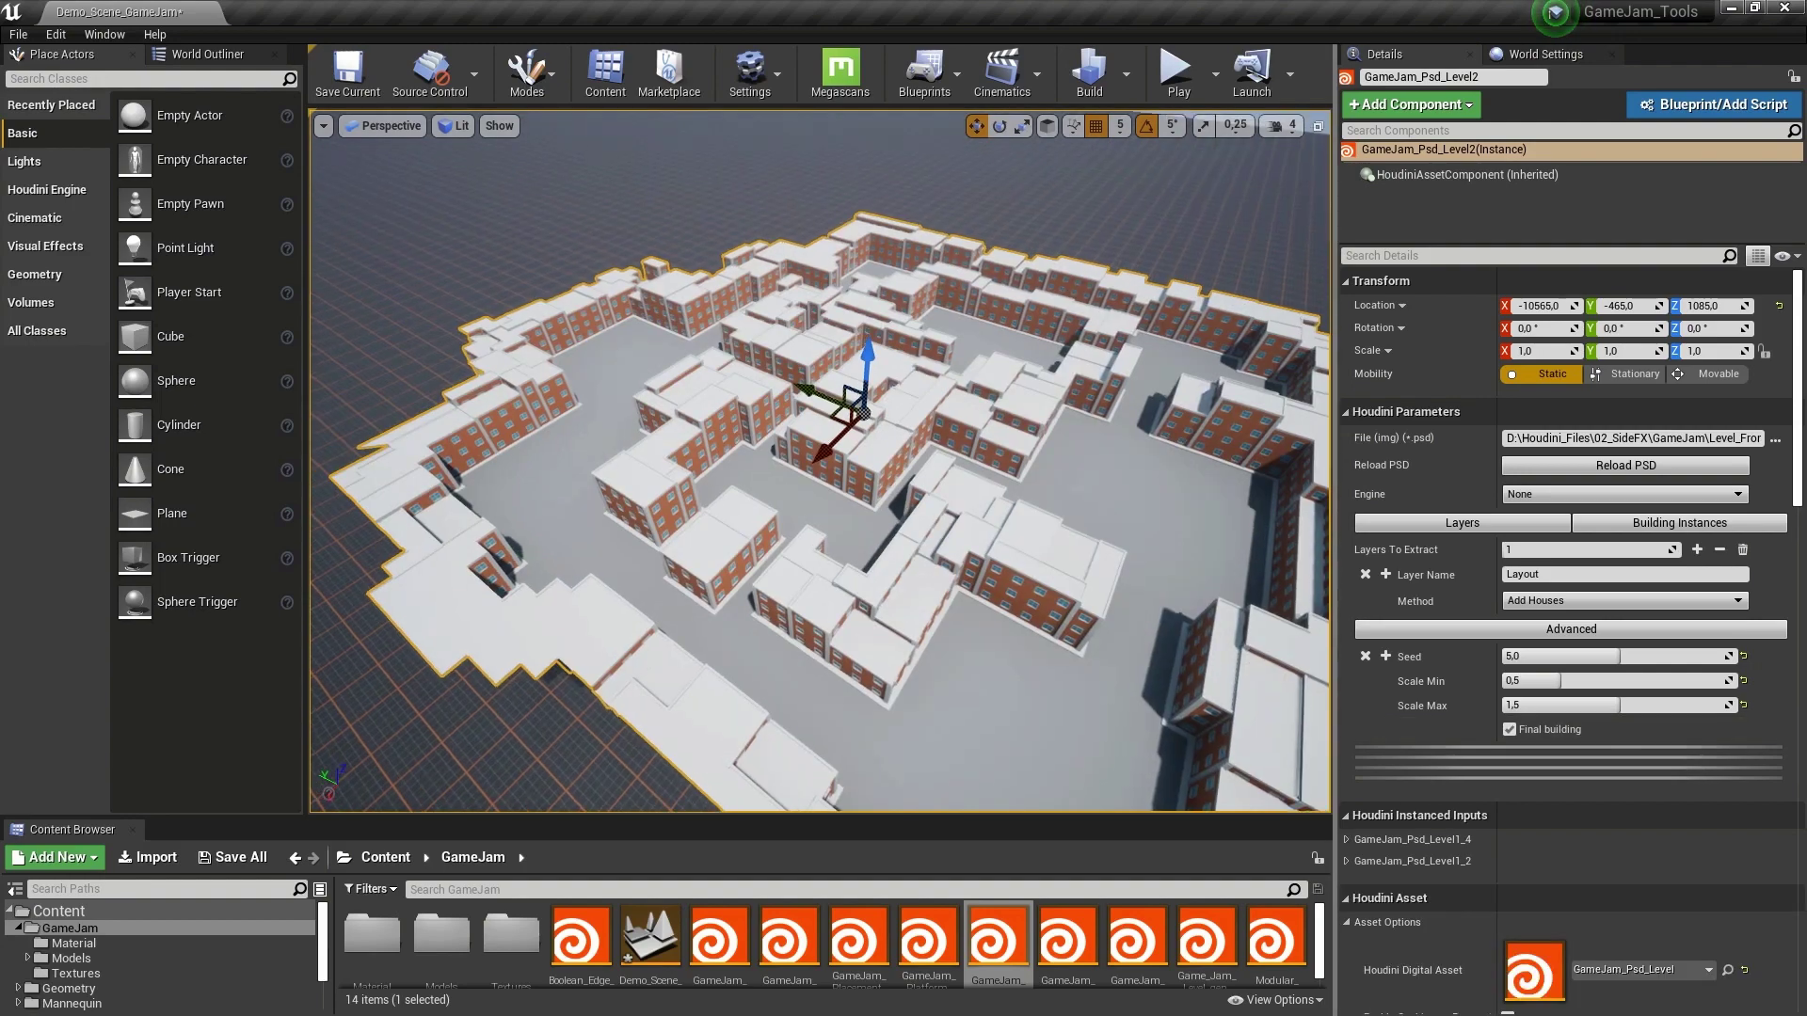
Try a Scale Max of 3.0 on the Layout layer's houses and set it back to 1.5.
{"action": "key", "text": "w"}
{"action": "key", "text": "s"}
{"action": "key", "text": "w"}
{"action": "key", "text": "s"}
{"action": "key", "text": "w"}
{"action": "key", "text": "s"}
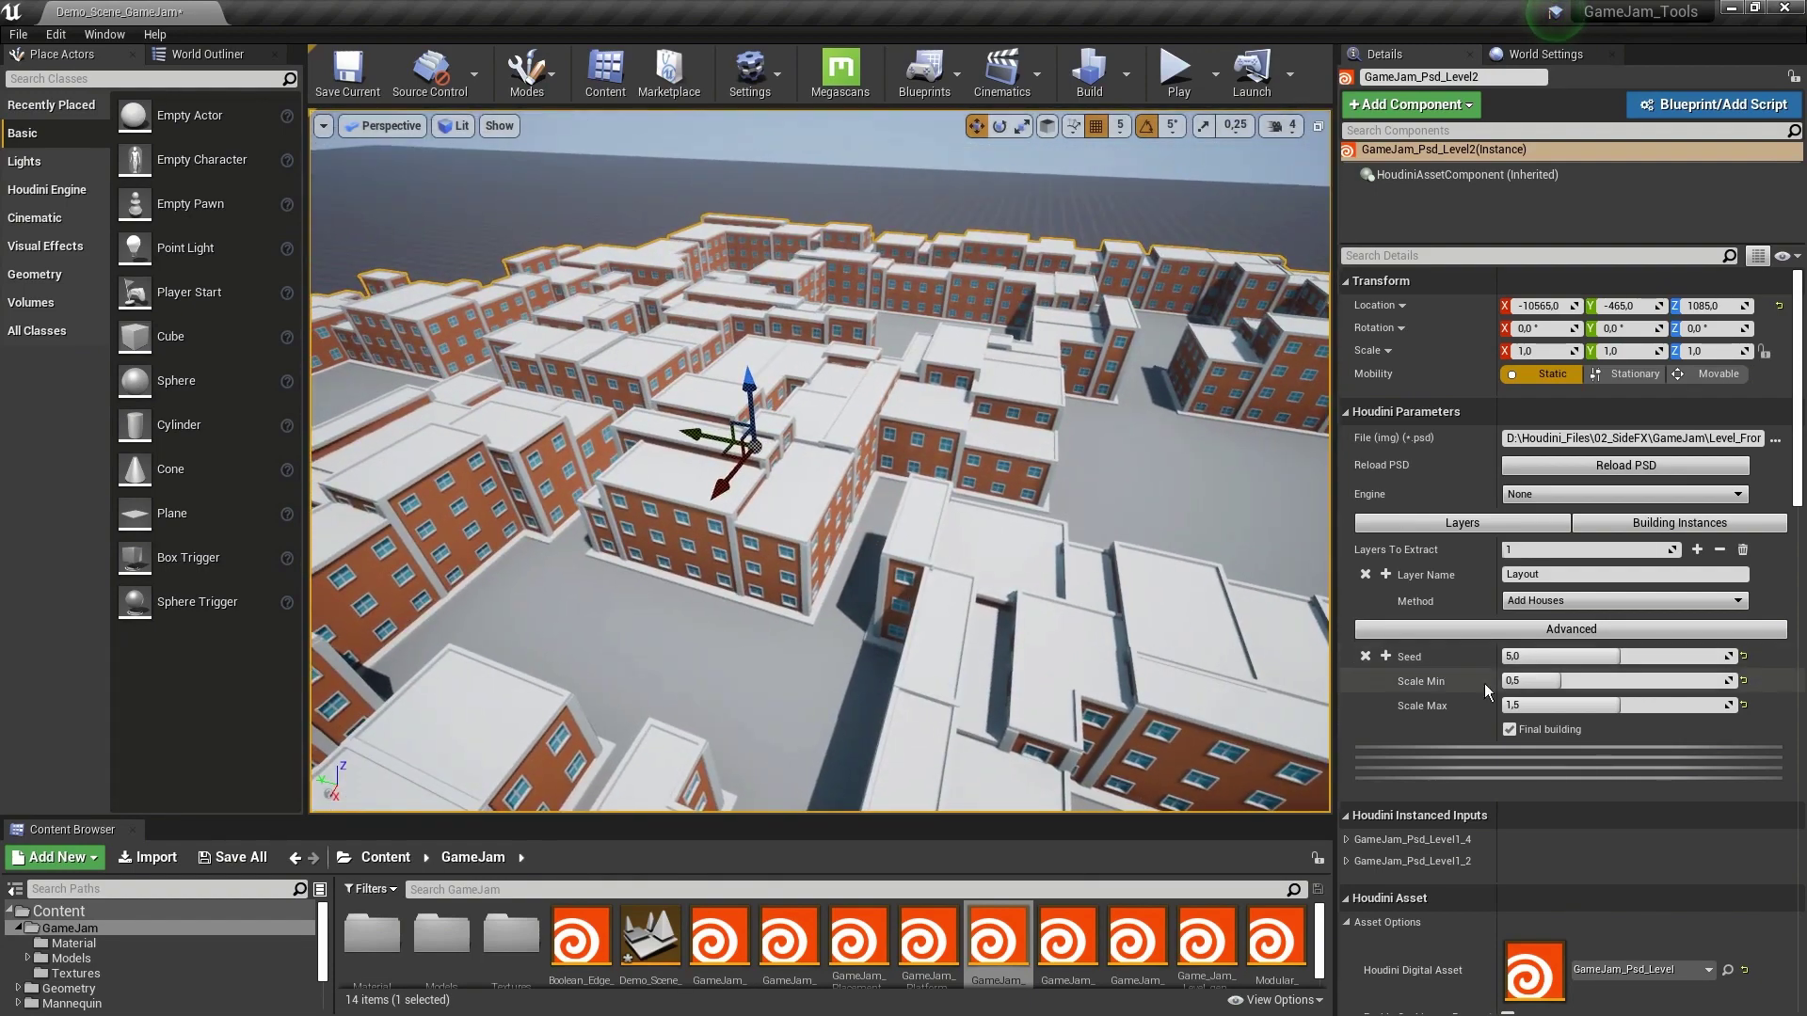
{"action": "left_click", "coordinate": [1580, 706]}
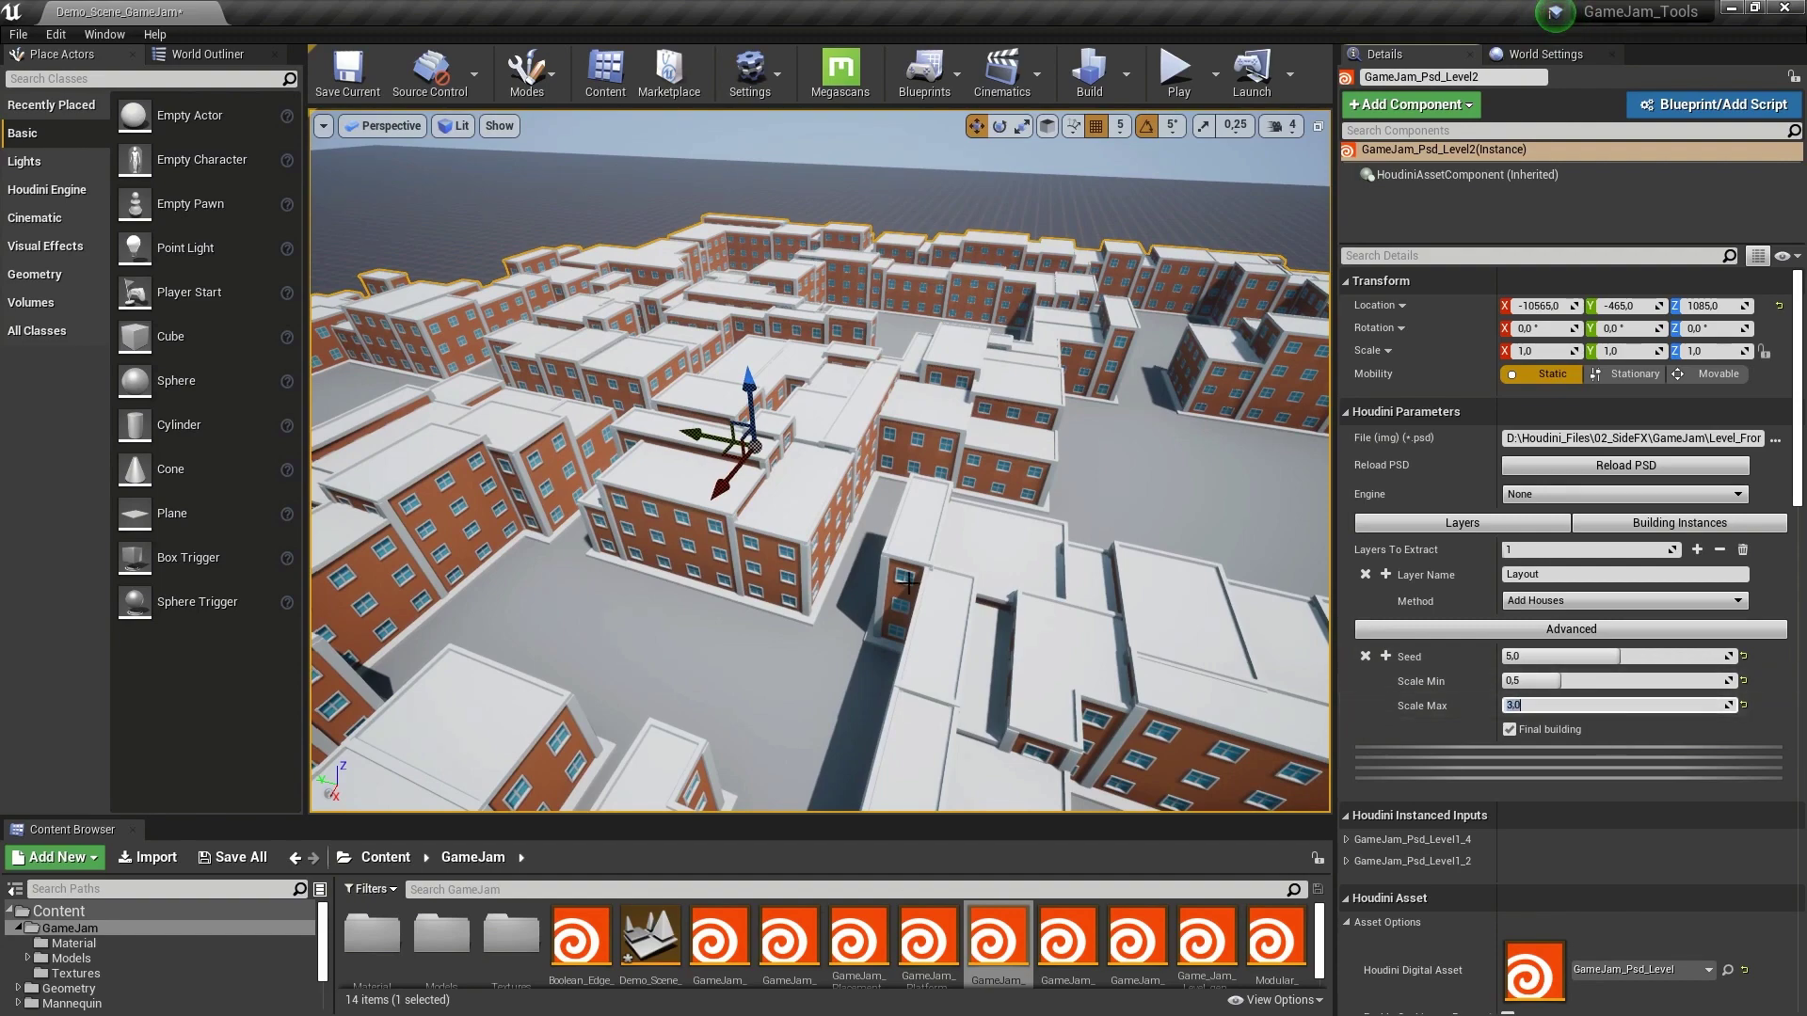
{"action": "mouse_move", "coordinate": [854, 534]}
{"action": "right_mouse_down"}
{"action": "mouse_move", "coordinate": [830, 514]}
{"action": "mouse_move", "coordinate": [748, 514]}
{"action": "mouse_move", "coordinate": [866, 535]}
{"action": "right_mouse_up"}
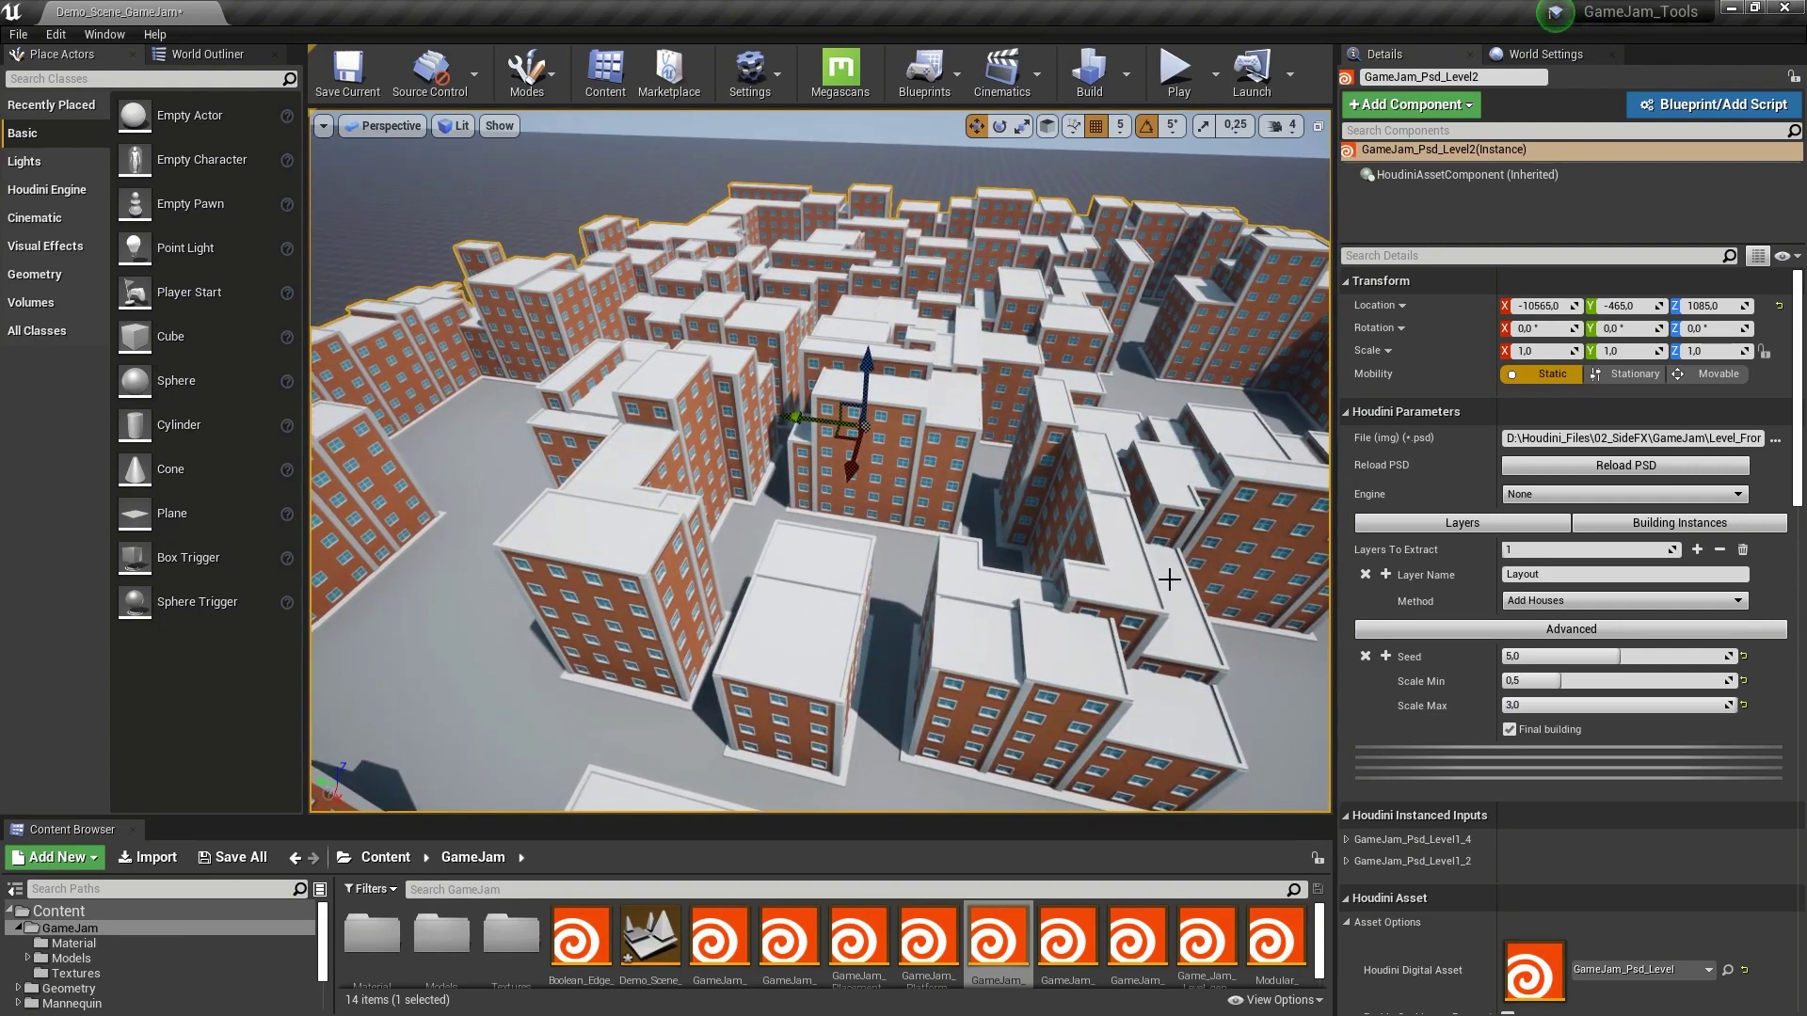
{"action": "left_click", "coordinate": [1588, 706]}
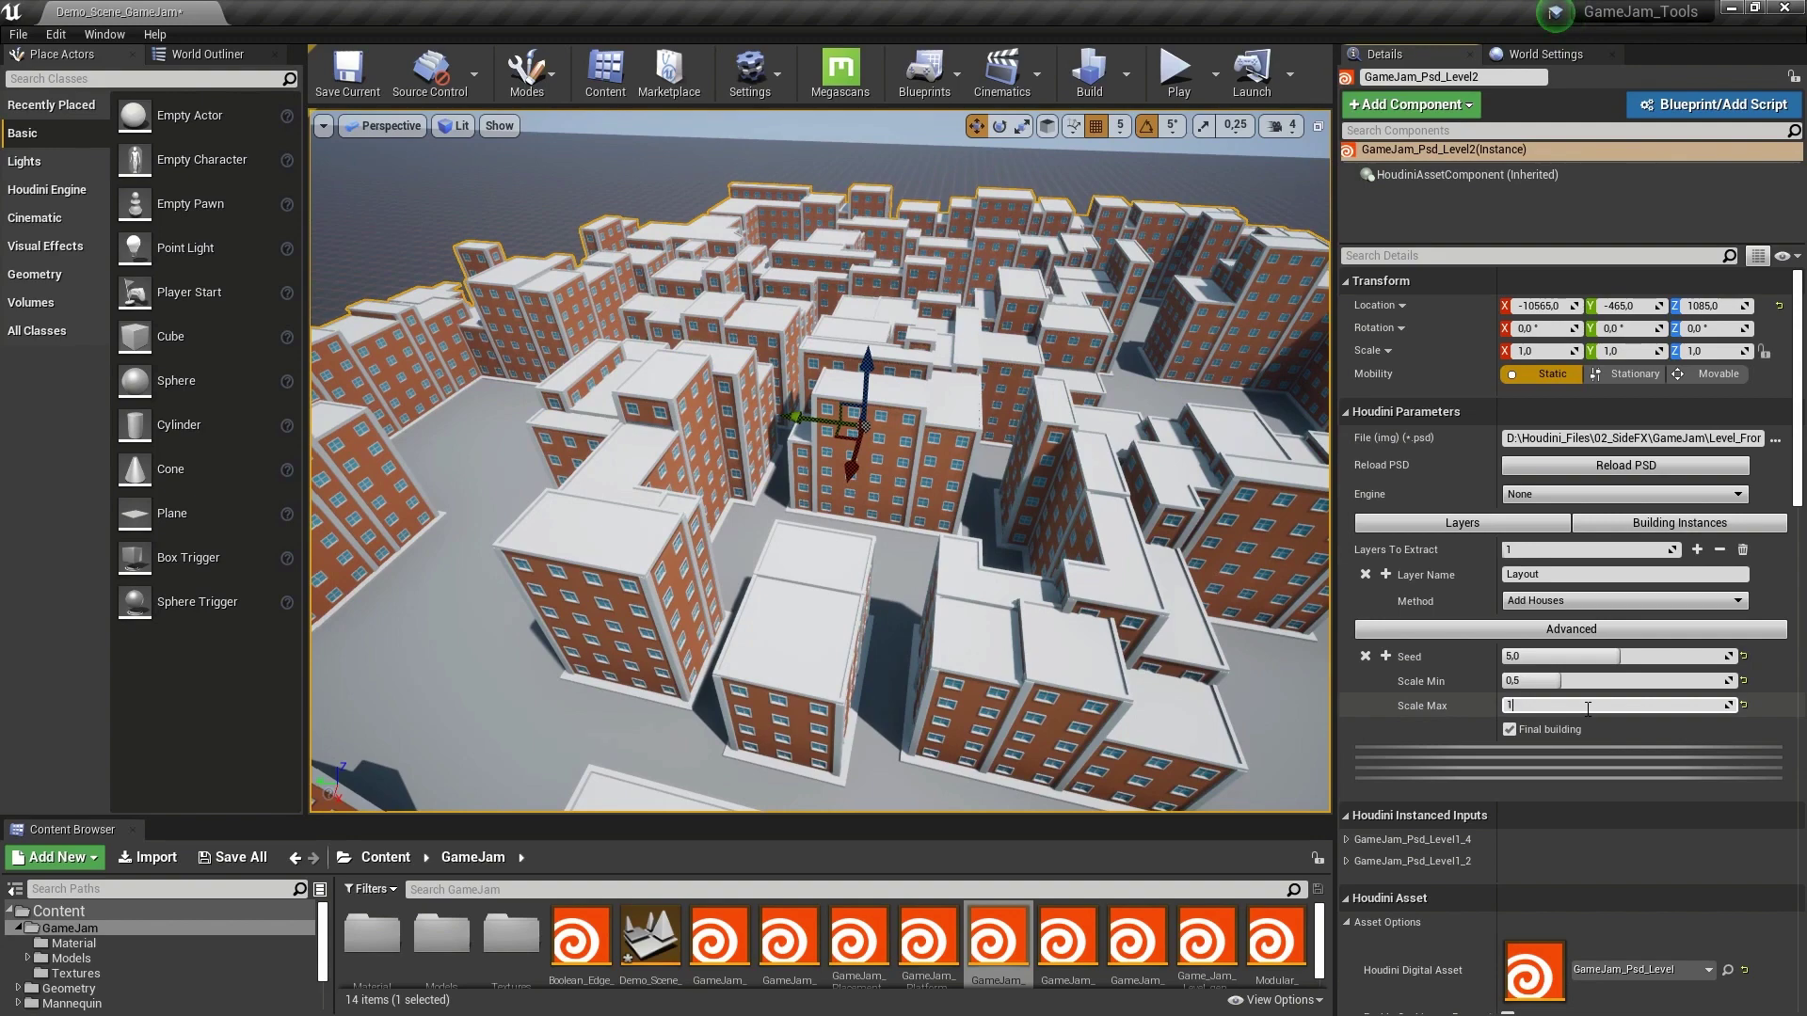
{"action": "key", "text": "Return"}
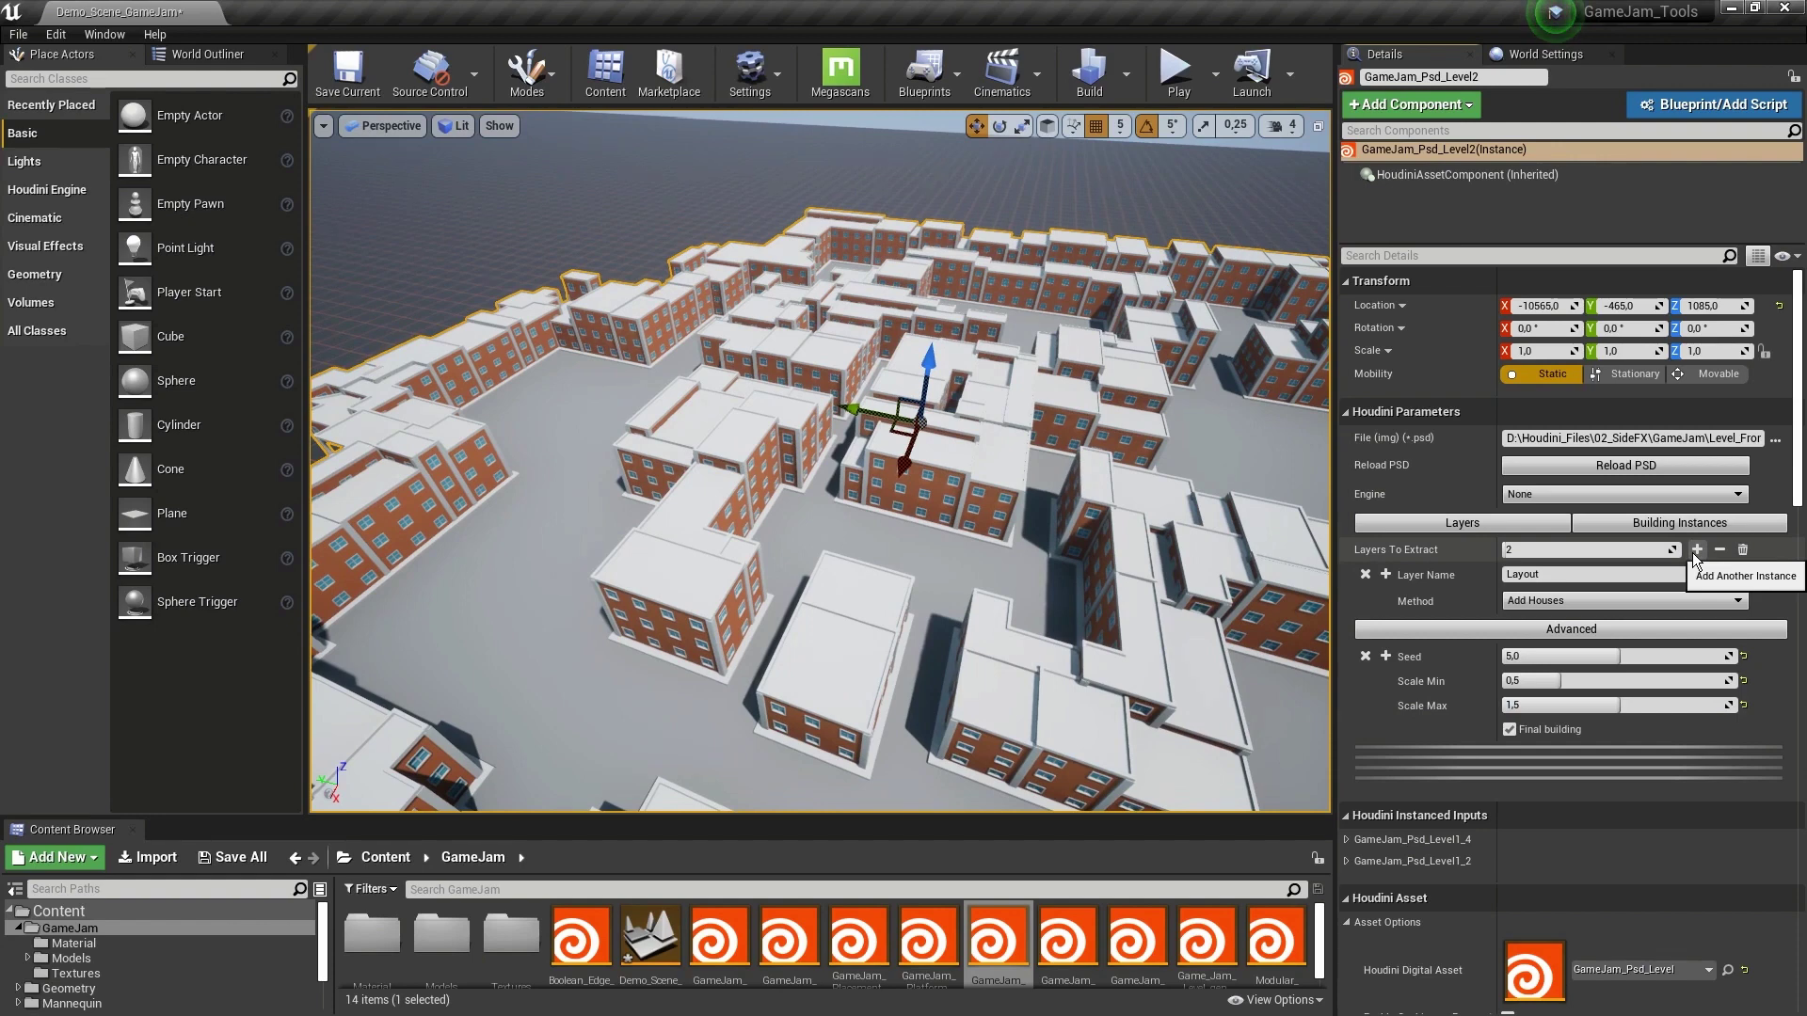
Add a second layer to extract and name it Props, keeping the Scatter Models method.
{"action": "left_click", "coordinate": [1695, 550]}
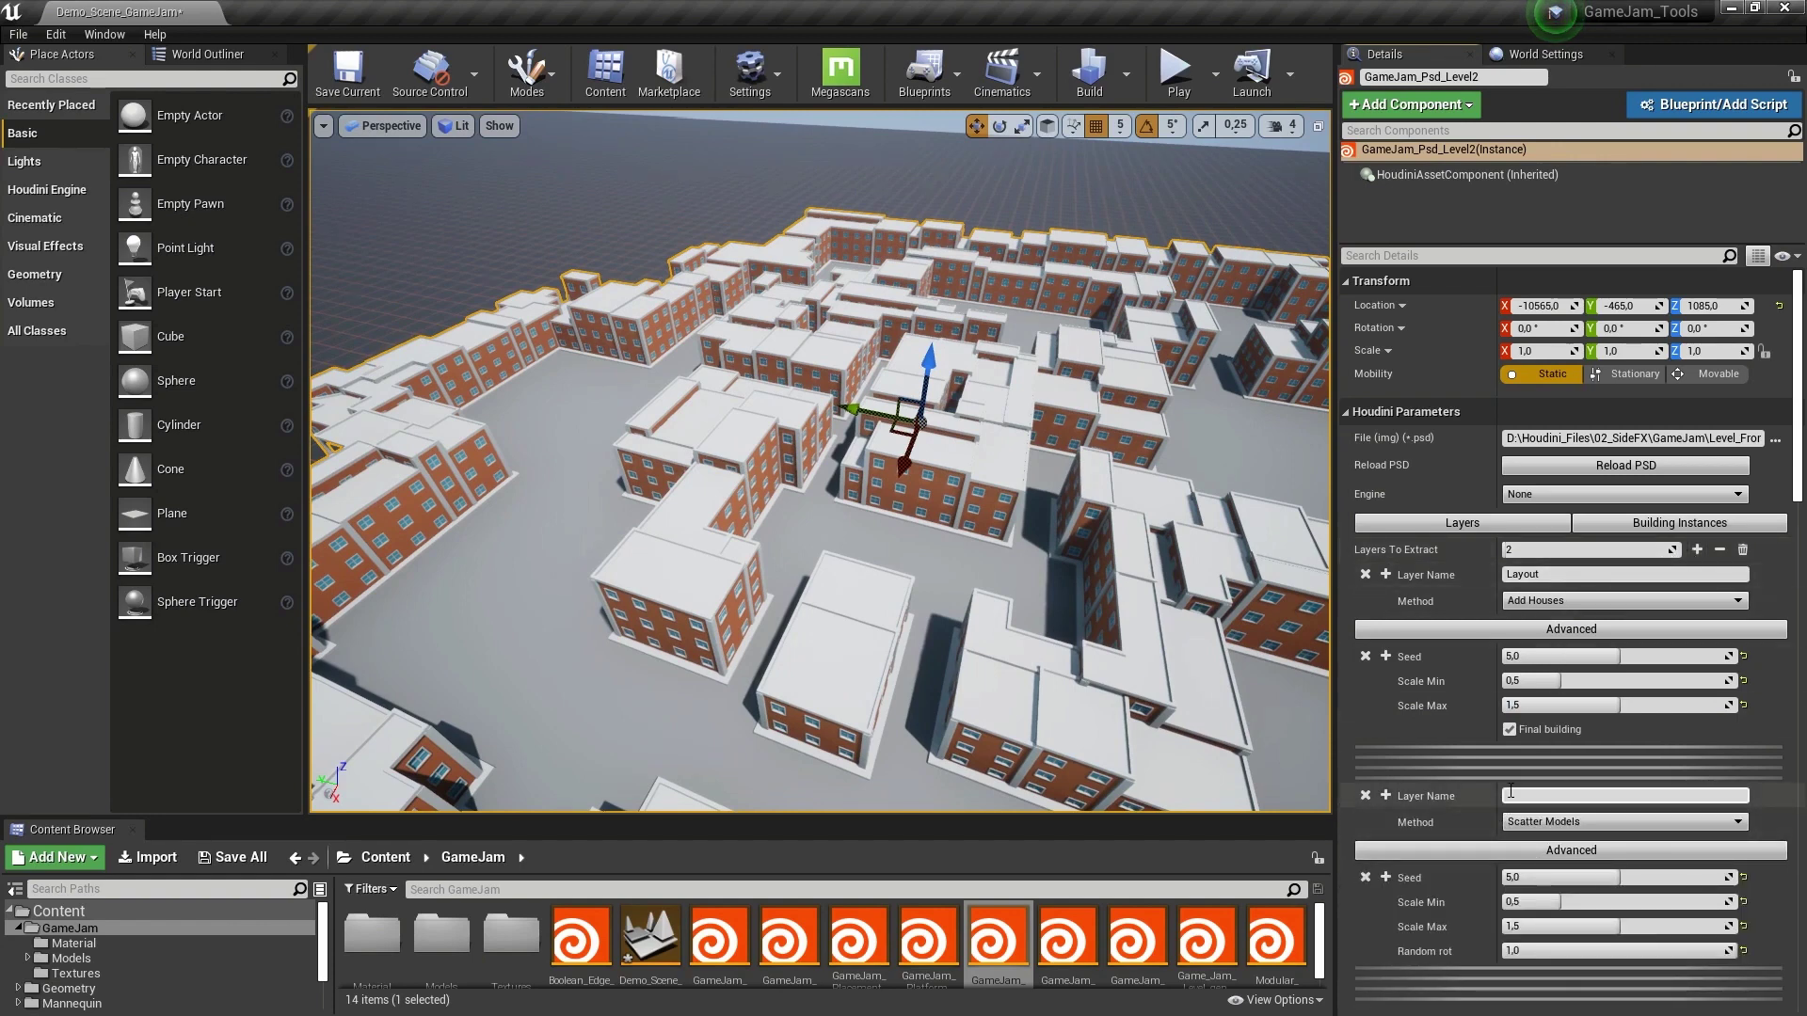
{"action": "type", "text": "Props"}
{"action": "key", "text": "Return"}
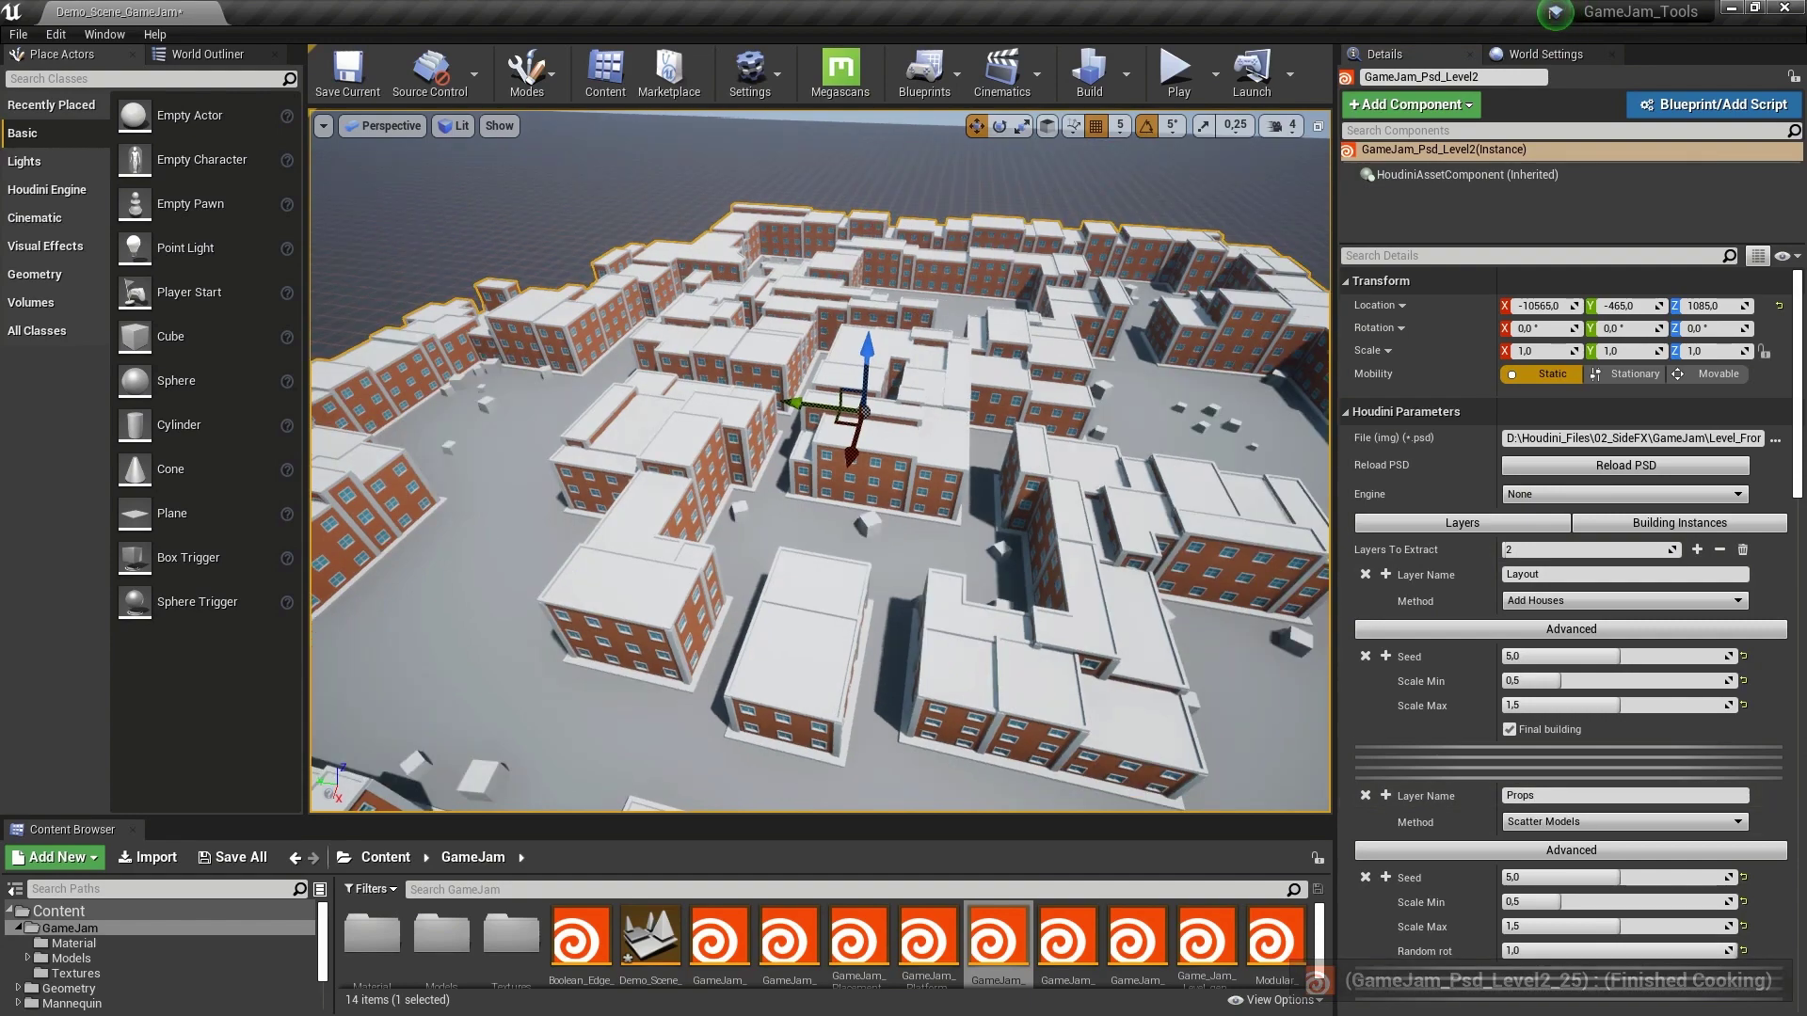
Examine how the prop models are scattered in the streets between the generated buildings.
{"action": "key", "text": "w"}
{"action": "right_click_drag", "start_coordinate": [818, 461], "coordinate": [746, 553]}
{"action": "key", "text": "w"}
{"action": "key", "text": "s"}
{"action": "key", "text": "w"}
{"action": "key", "text": "s"}
{"action": "key", "text": "w"}
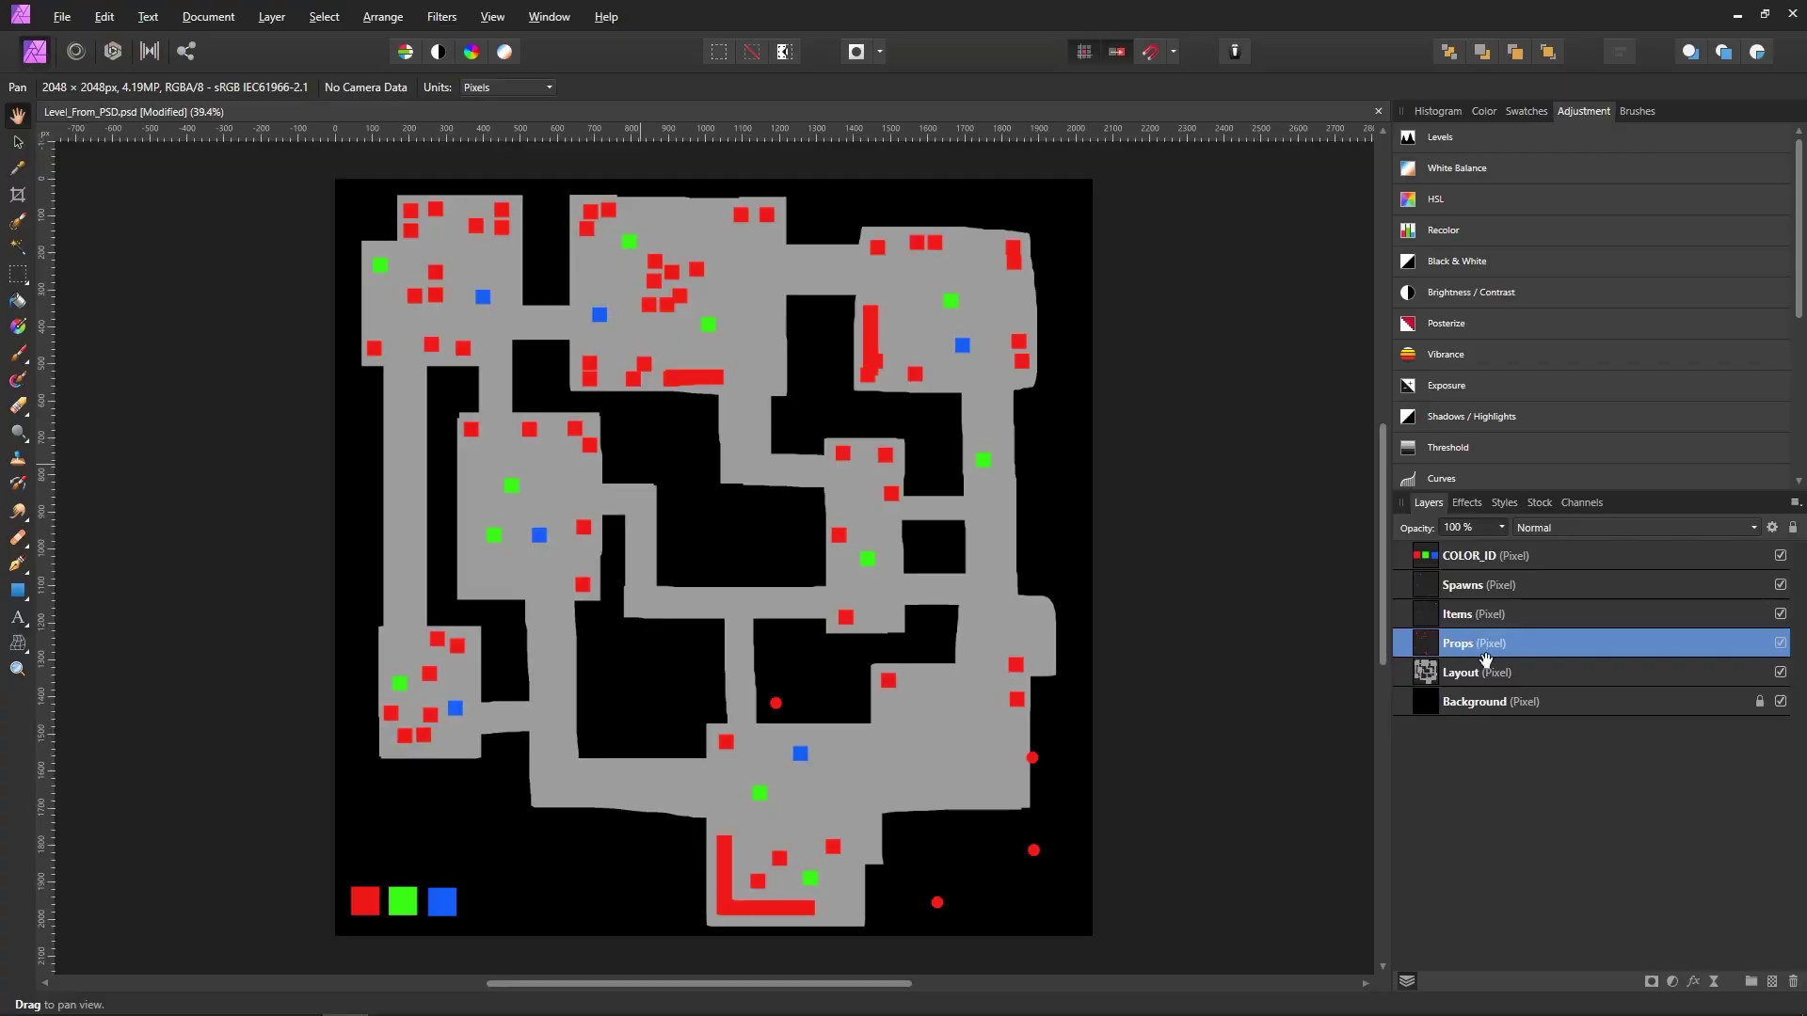
In Affinity Photo, erase from the Layout layer the passage above the large lower-right room and the room's right edge.
{"action": "left_click", "coordinate": [1510, 671]}
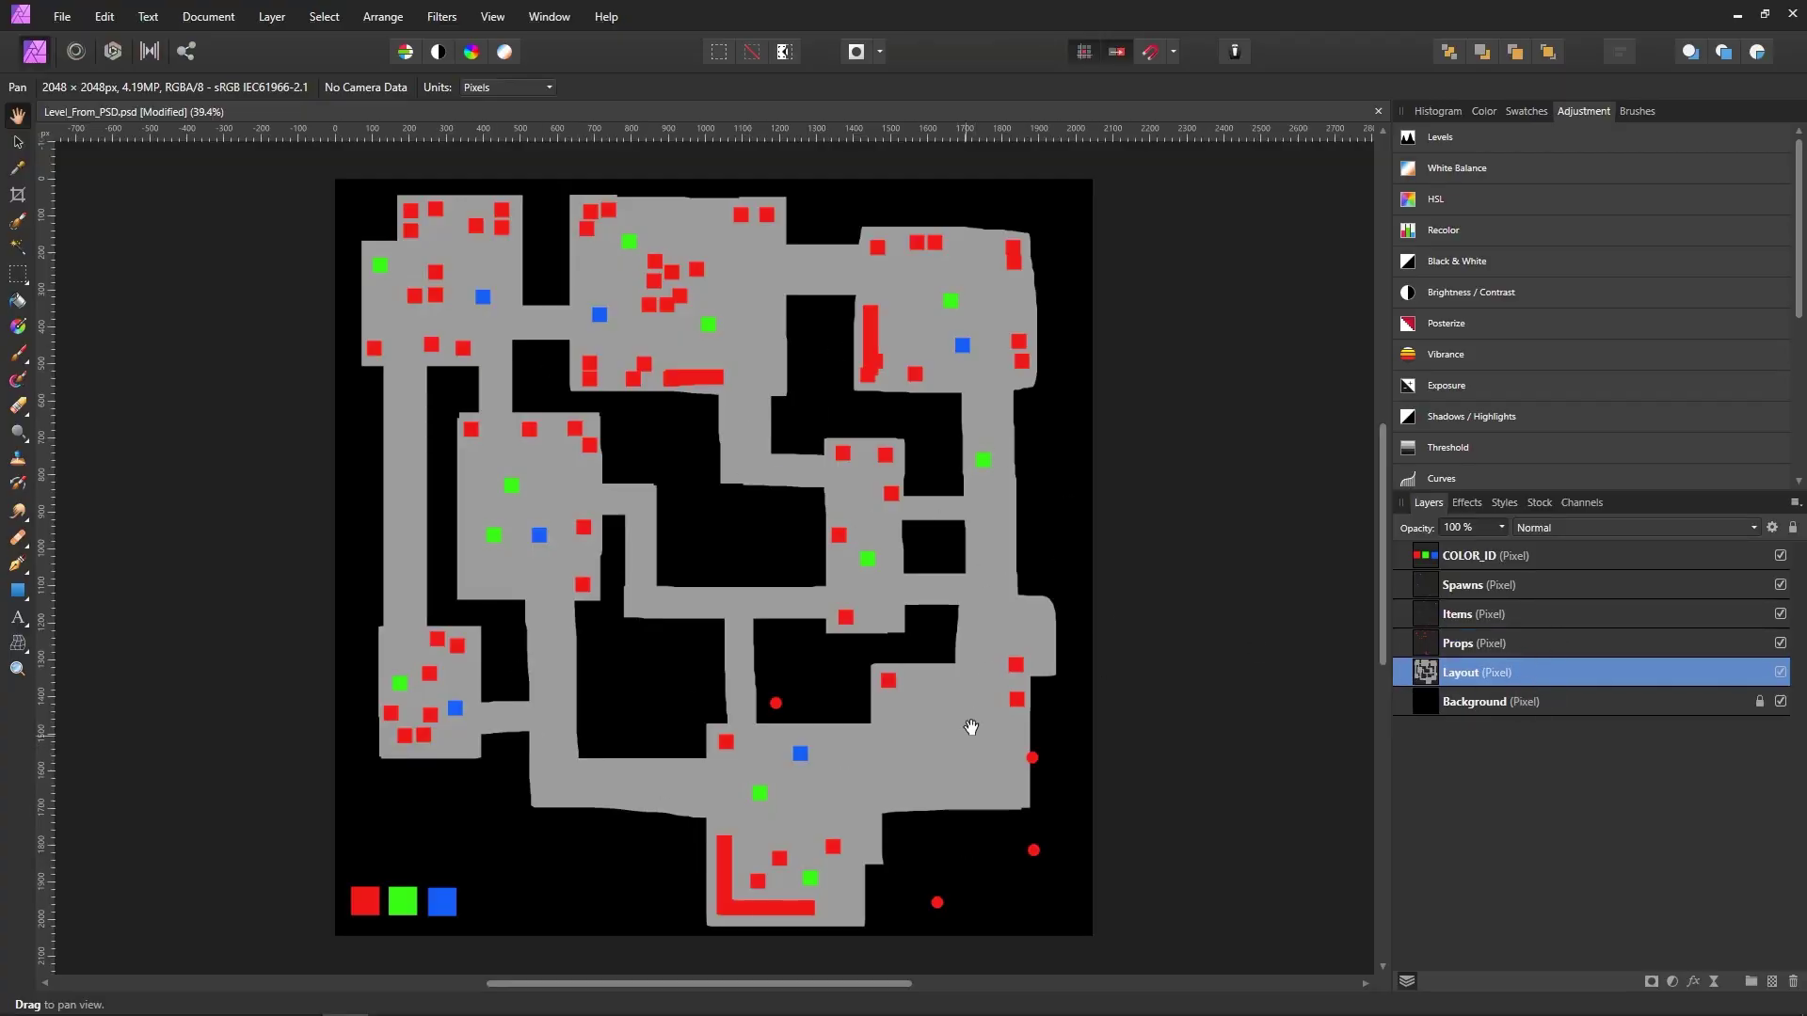
{"action": "key", "text": "e"}
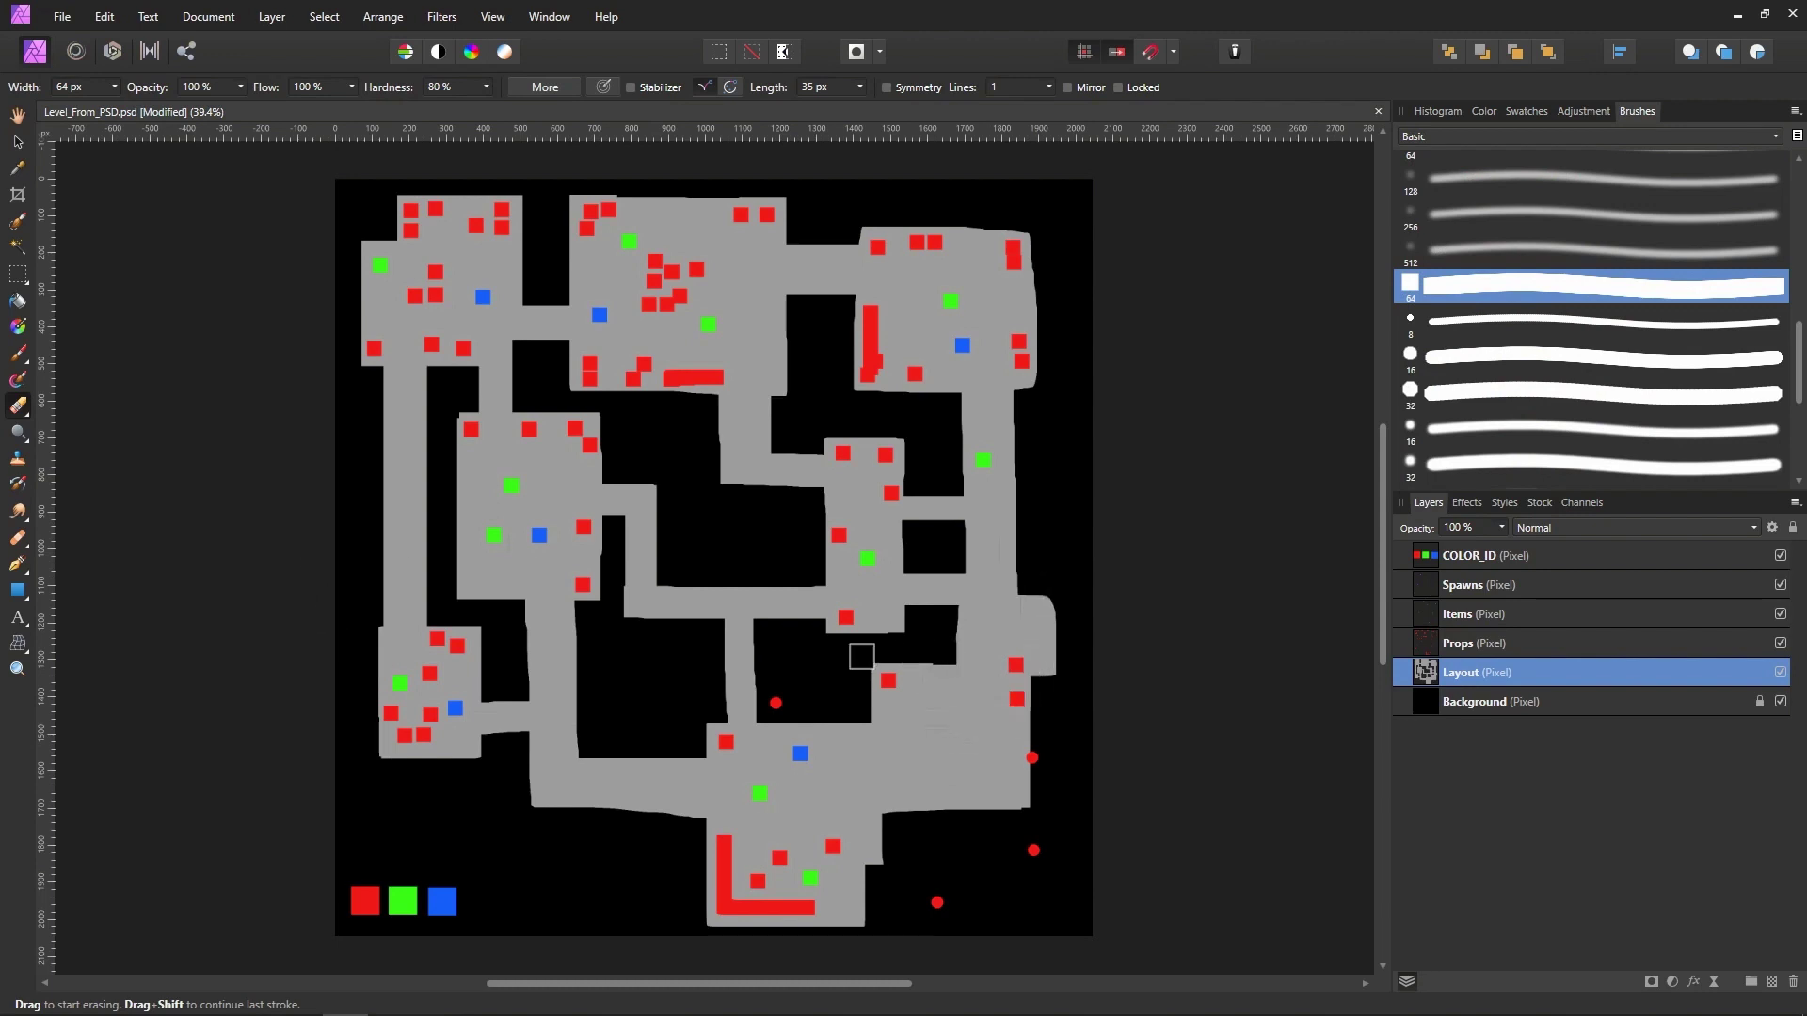
{"action": "left_click_drag", "start_coordinate": [859, 649], "coordinate": [1075, 647]}
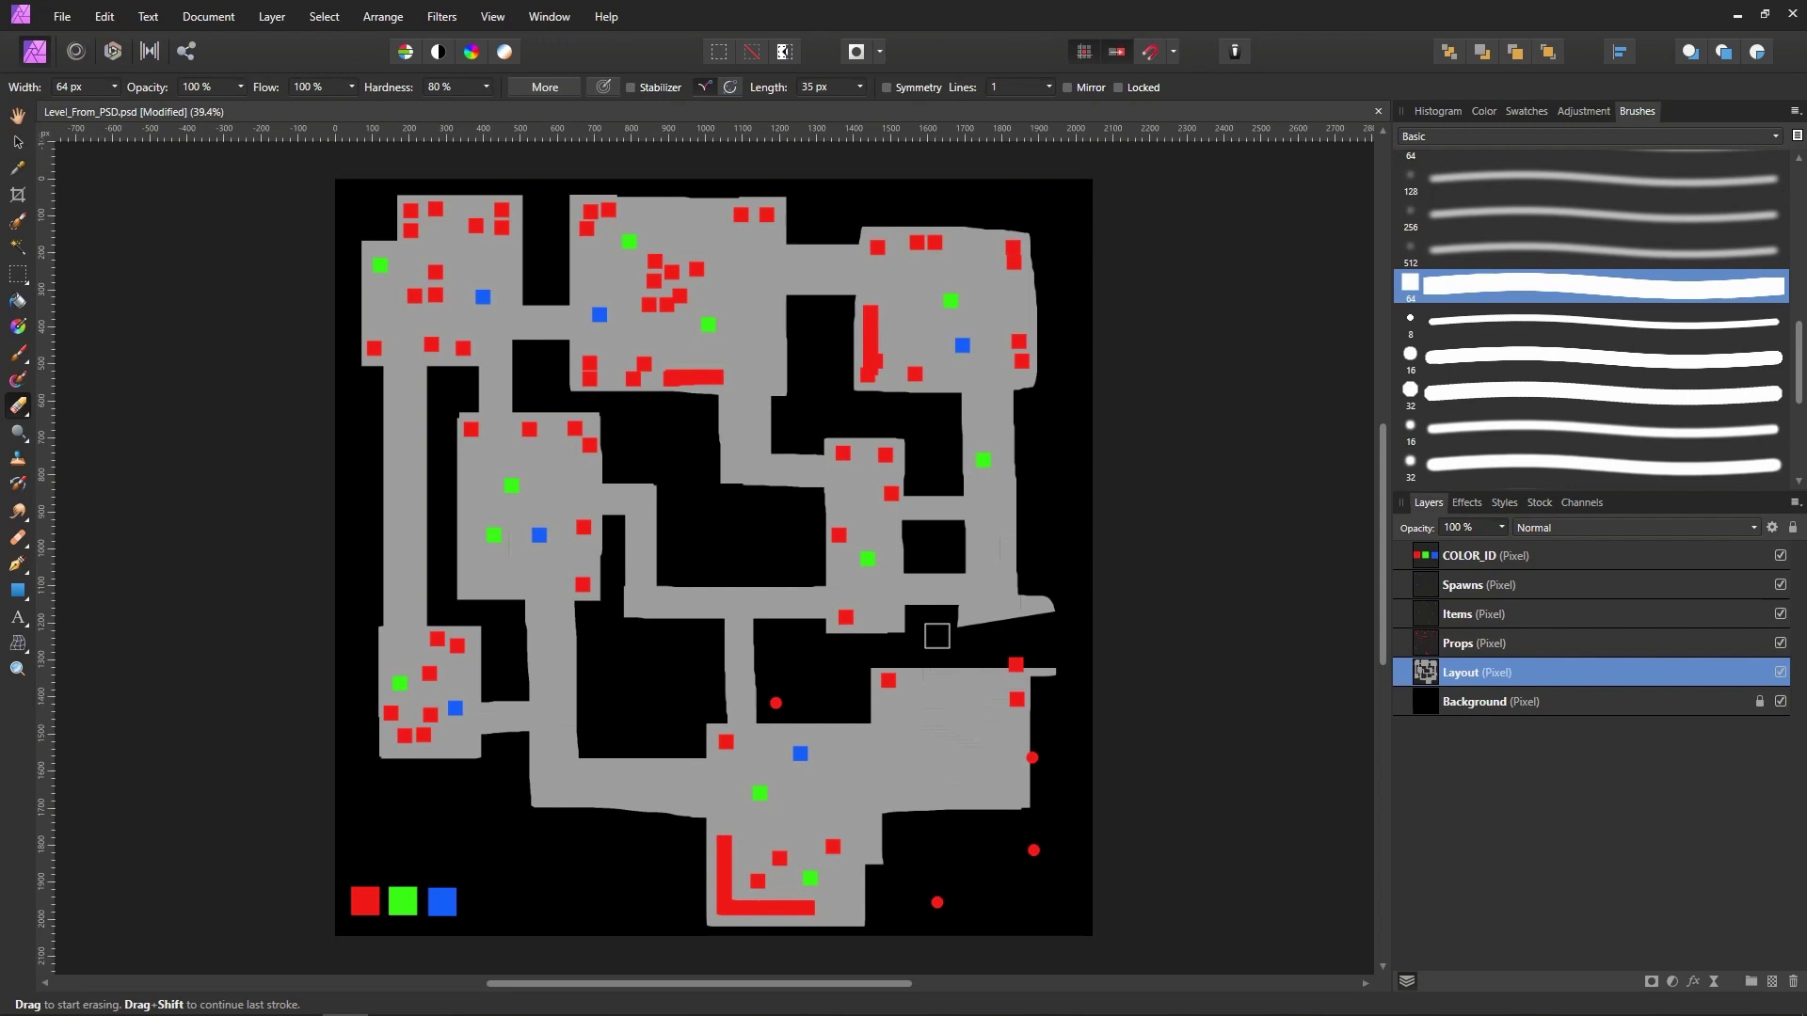
{"action": "mouse_move", "coordinate": [943, 617]}
{"action": "left_mouse_down"}
{"action": "mouse_move", "coordinate": [1076, 613]}
{"action": "mouse_move", "coordinate": [1027, 580]}
{"action": "left_mouse_up"}
{"action": "mouse_move", "coordinate": [1058, 655]}
{"action": "left_mouse_down"}
{"action": "mouse_move", "coordinate": [1003, 832]}
{"action": "mouse_move", "coordinate": [1021, 395]}
{"action": "left_mouse_up"}
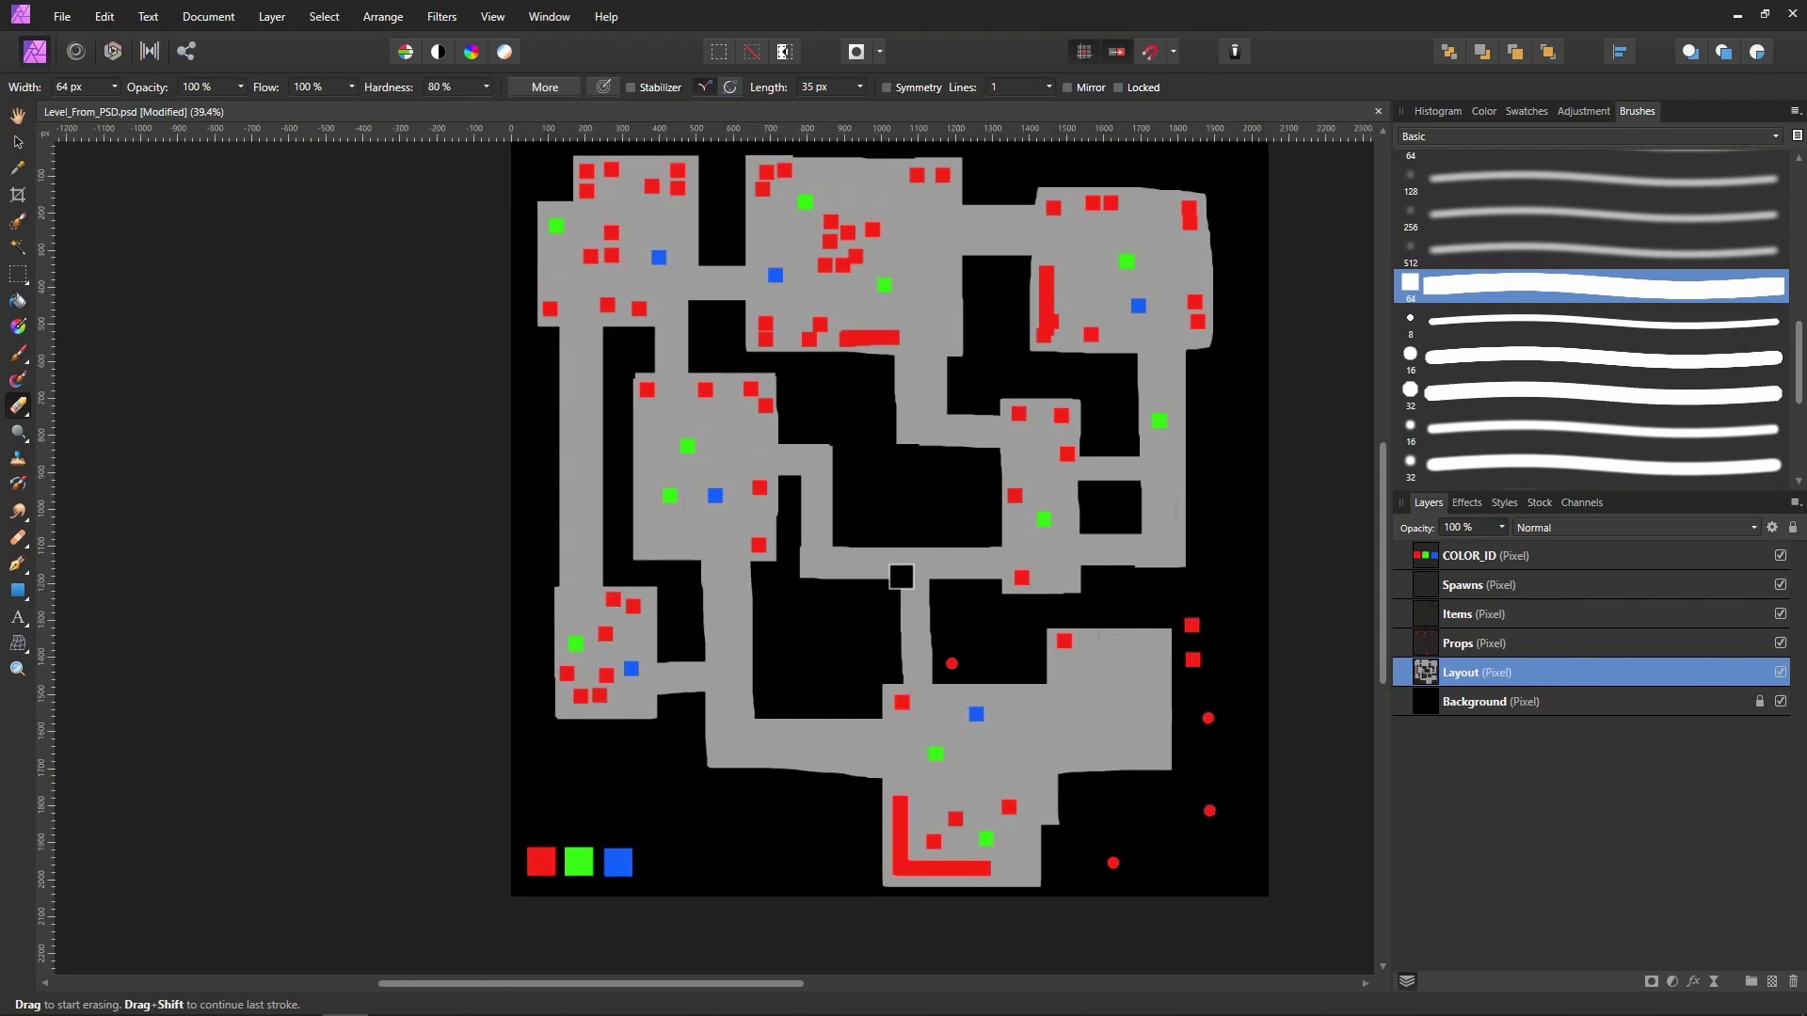
Paint two vertical corridors on the Layout layer, one beside the central-right room and one into the lower-right room, and save the PSD.
{"action": "key", "text": "b"}
{"action": "left_click", "coordinate": [951, 546], "text": "shift"}
{"action": "key", "text": "ctrl+z"}
{"action": "mouse_move", "coordinate": [955, 552]}
{"action": "left_mouse_down"}
{"action": "mouse_move", "coordinate": [957, 446]}
{"action": "mouse_move", "coordinate": [965, 551]}
{"action": "left_mouse_up"}
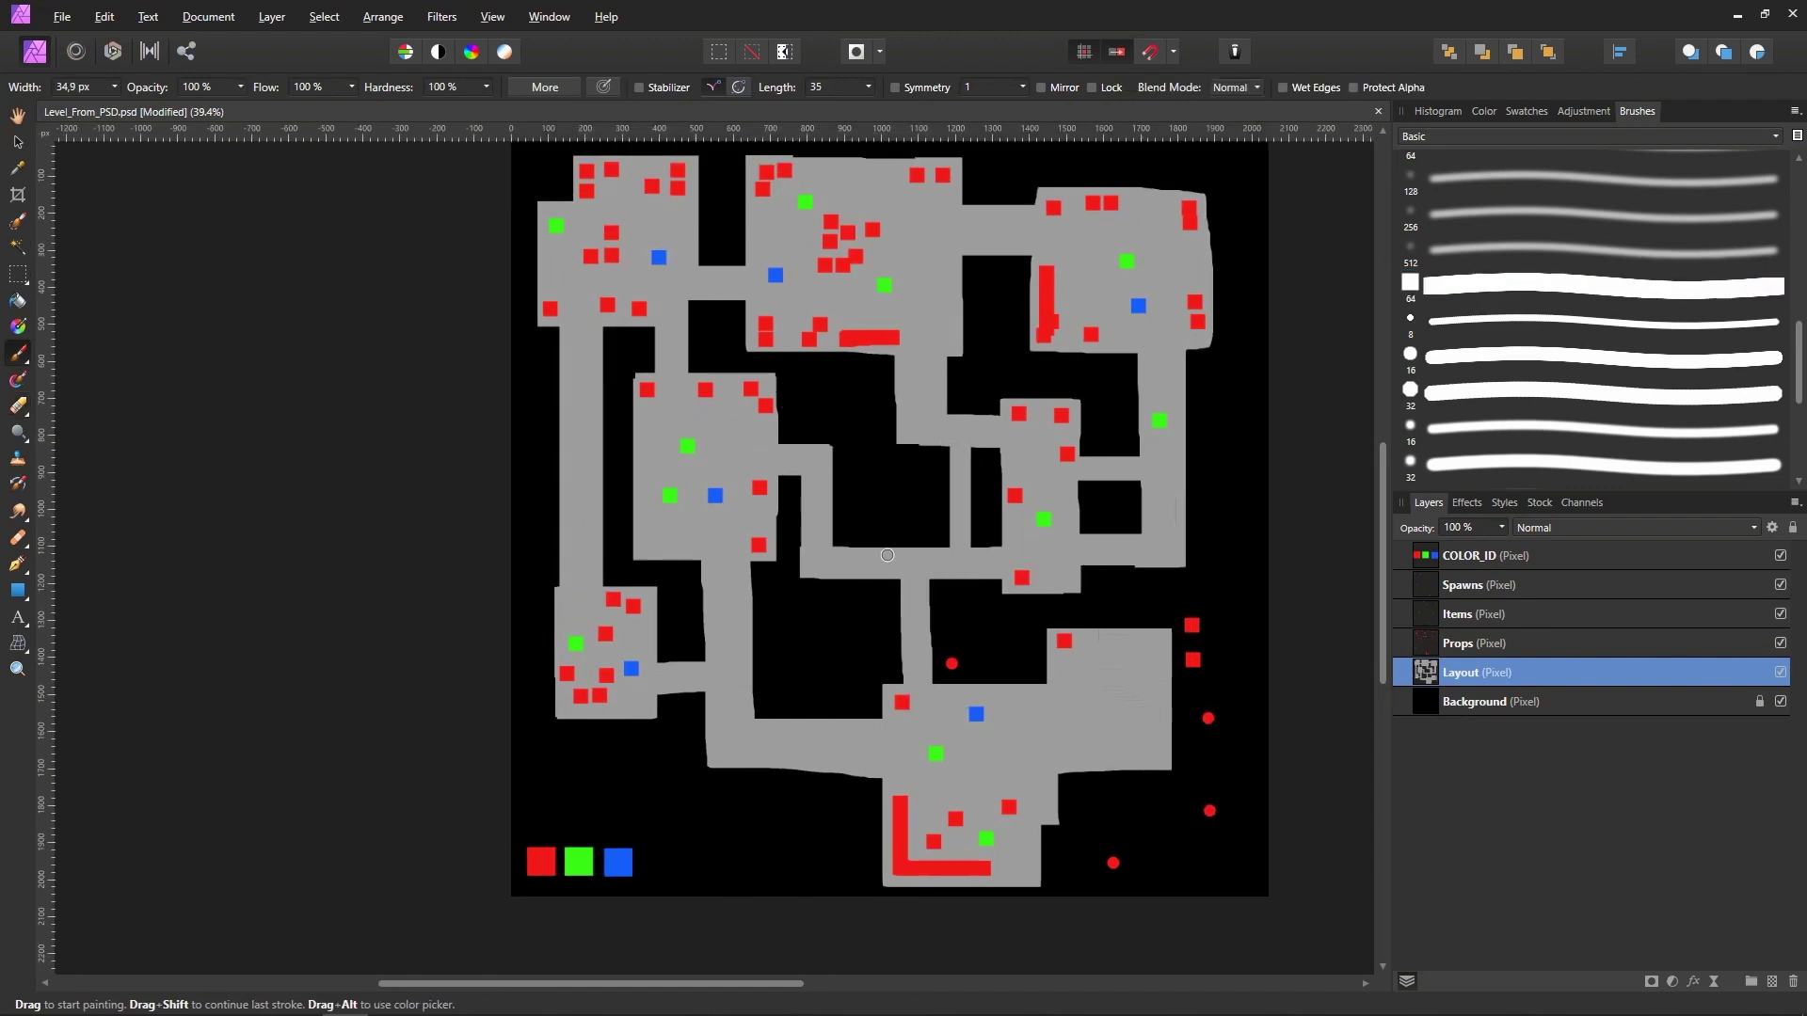
{"action": "mouse_move", "coordinate": [1082, 626]}
{"action": "left_mouse_down"}
{"action": "mouse_move", "coordinate": [1080, 565]}
{"action": "mouse_move", "coordinate": [1088, 605]}
{"action": "left_mouse_up"}
{"action": "key", "text": "ctrl+s"}
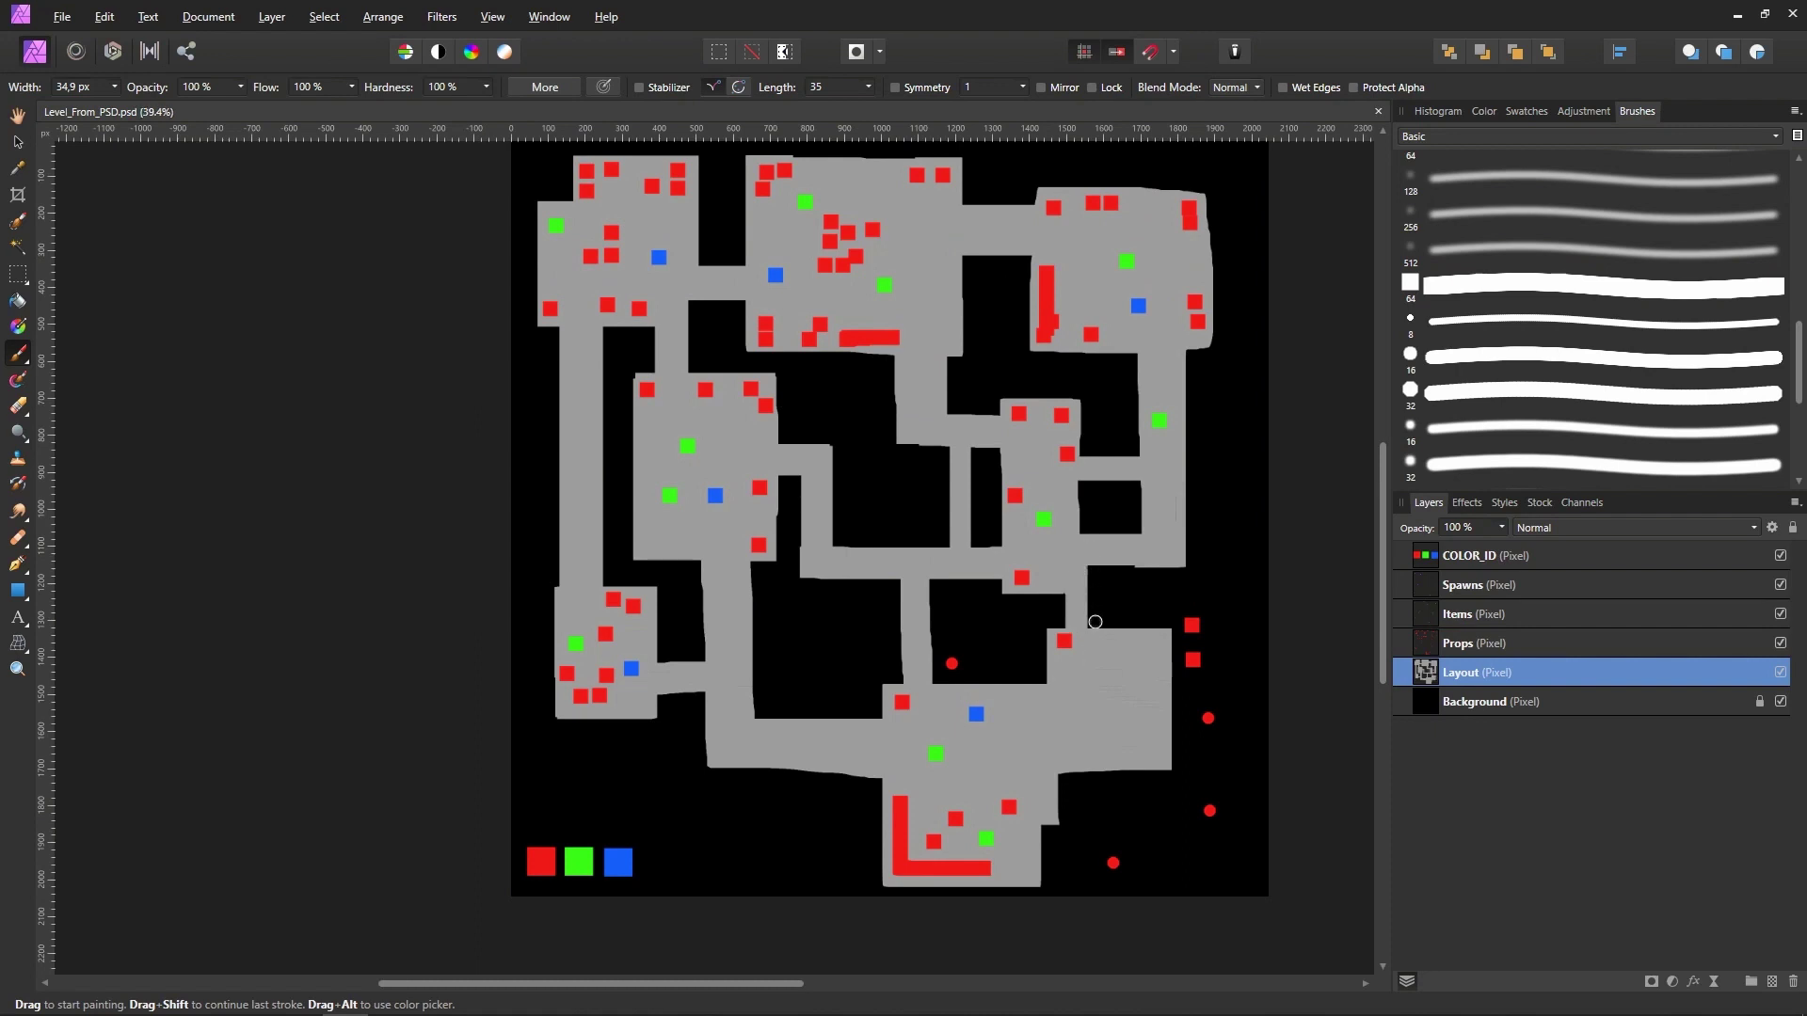
Switch back to Unreal Engine and reload the edited PSD to regenerate the level.
{"action": "key", "text": "alt+Tab"}
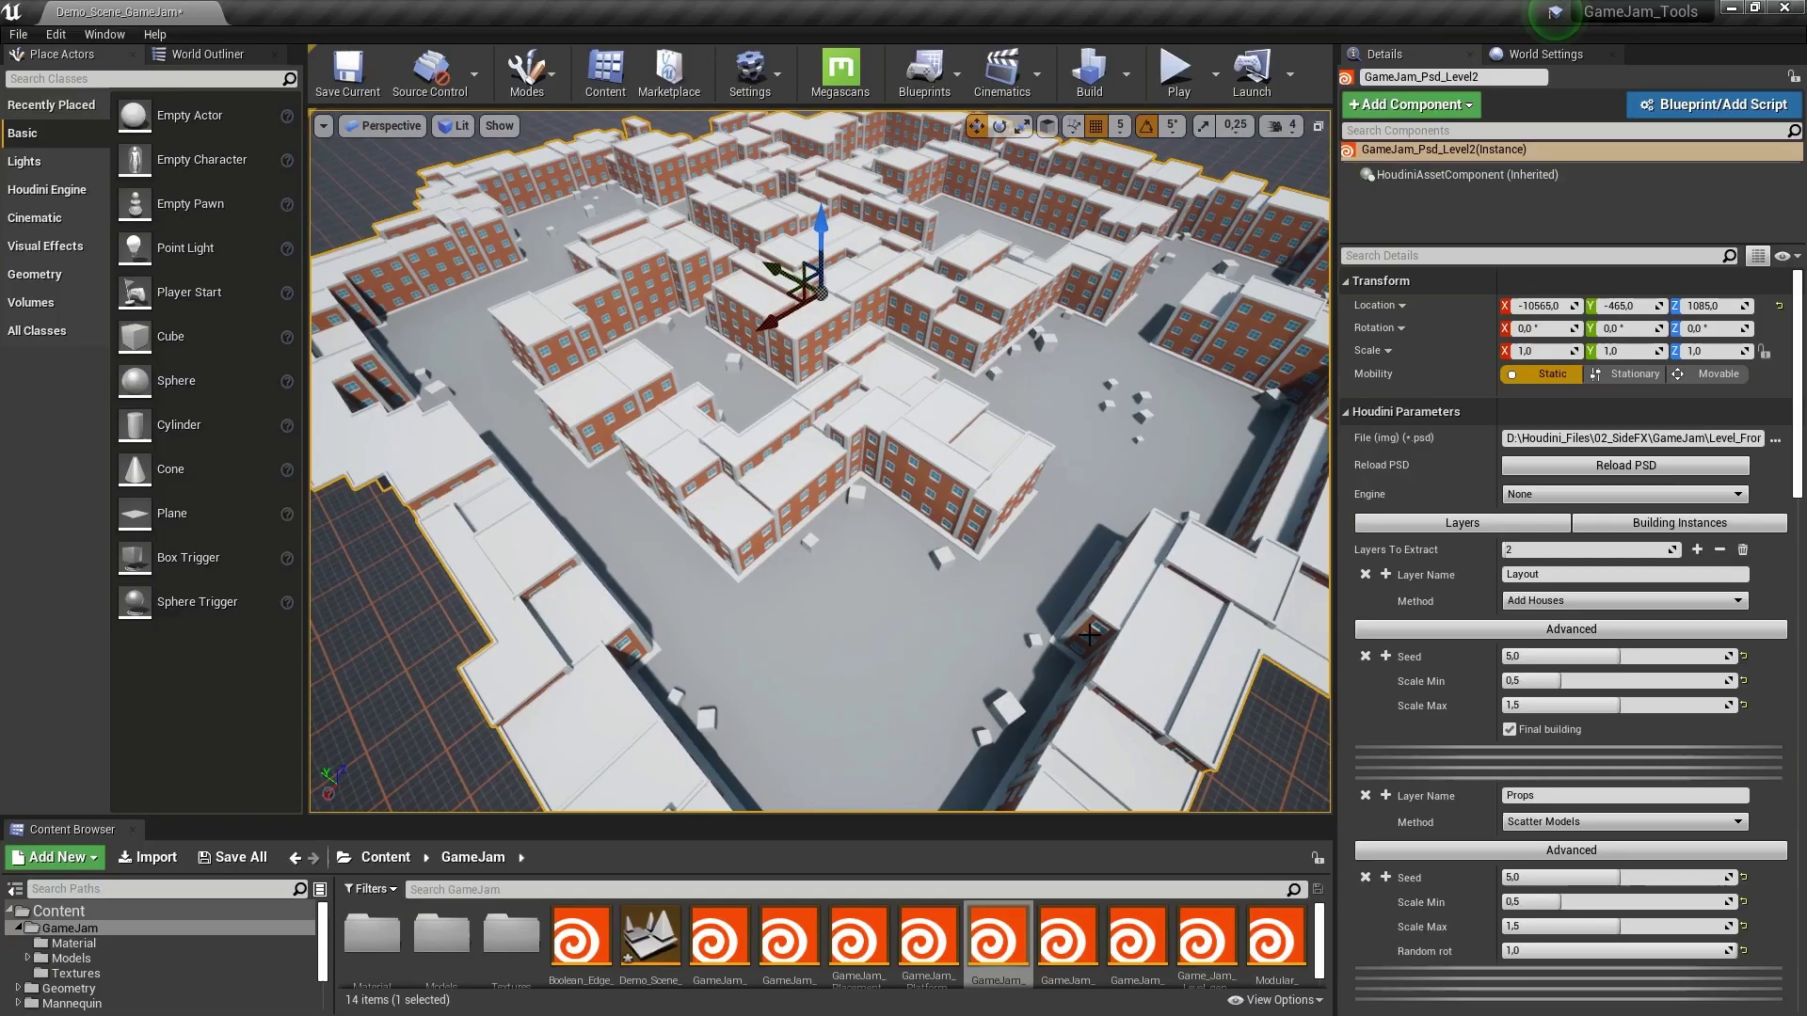
{"action": "left_click", "coordinate": [1558, 467]}
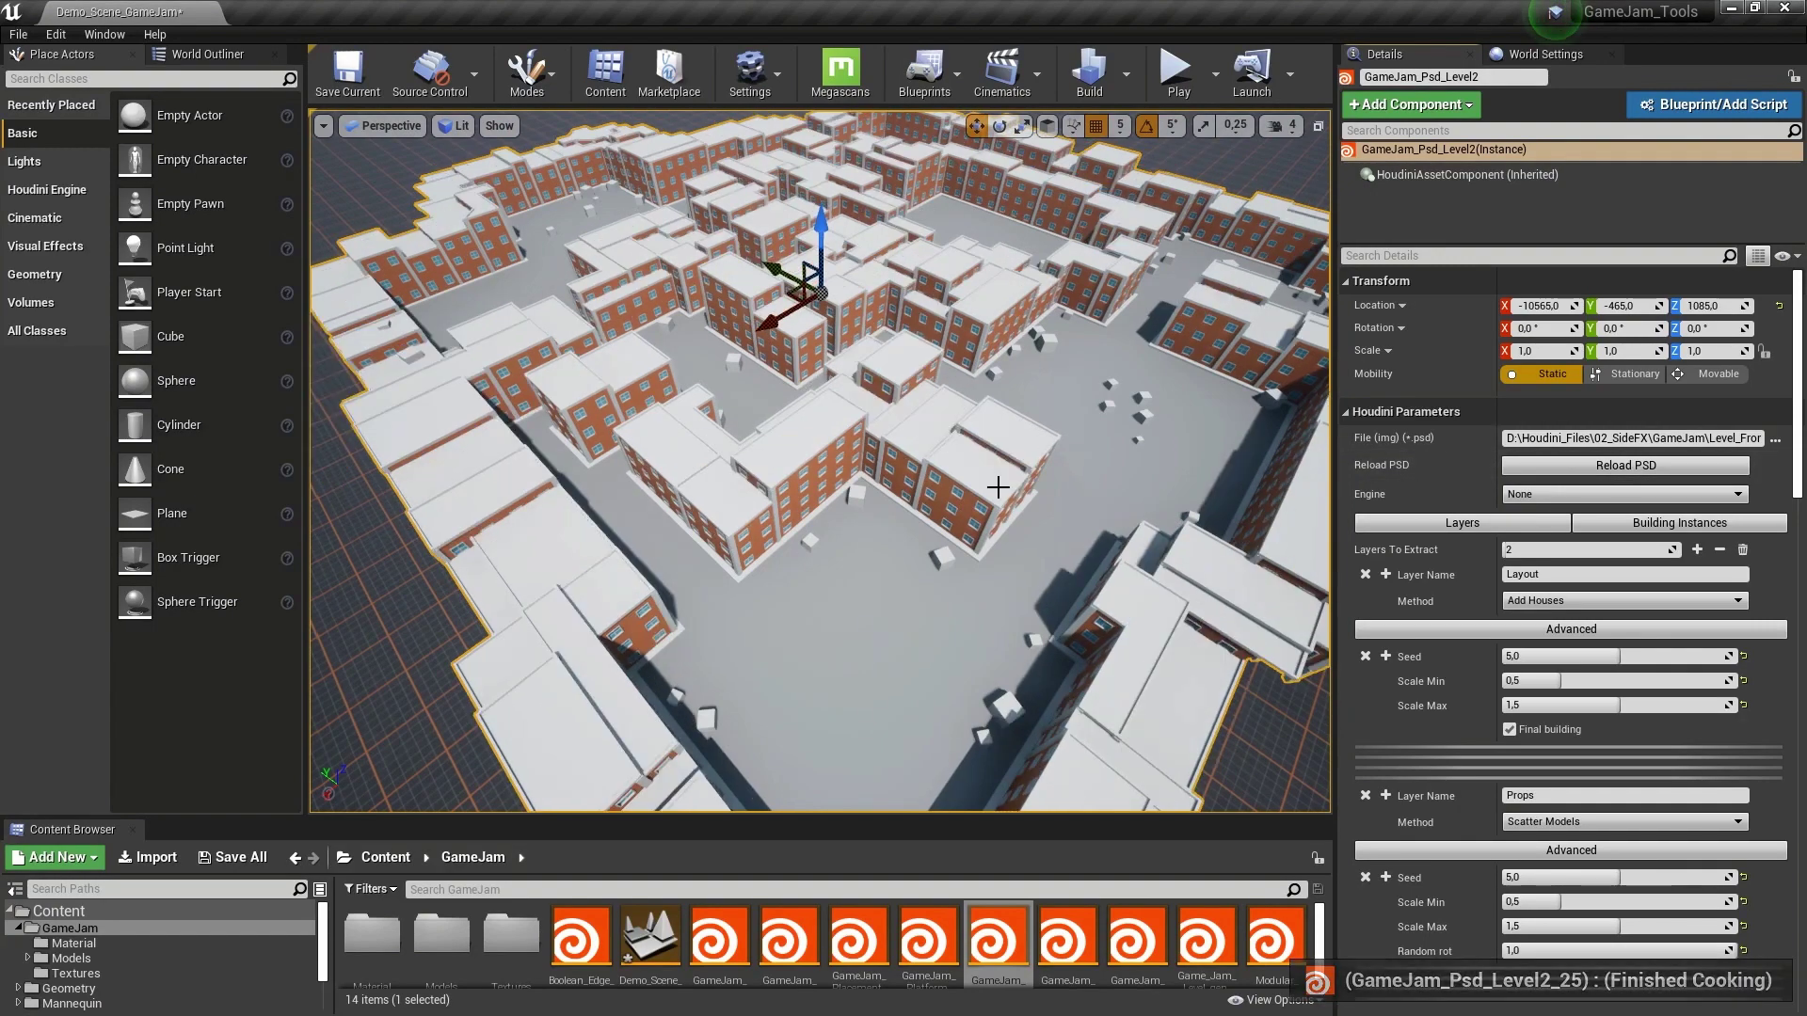
Examine the regenerated level from above and up close, checking the changed corridors and room outline.
{"action": "key", "text": "s"}
{"action": "right_click_drag", "start_coordinate": [996, 488], "coordinate": [1289, 519]}
{"action": "key", "text": "w"}
{"action": "key", "text": "a"}
{"action": "left_click_drag", "start_coordinate": [876, 541], "coordinate": [838, 452]}
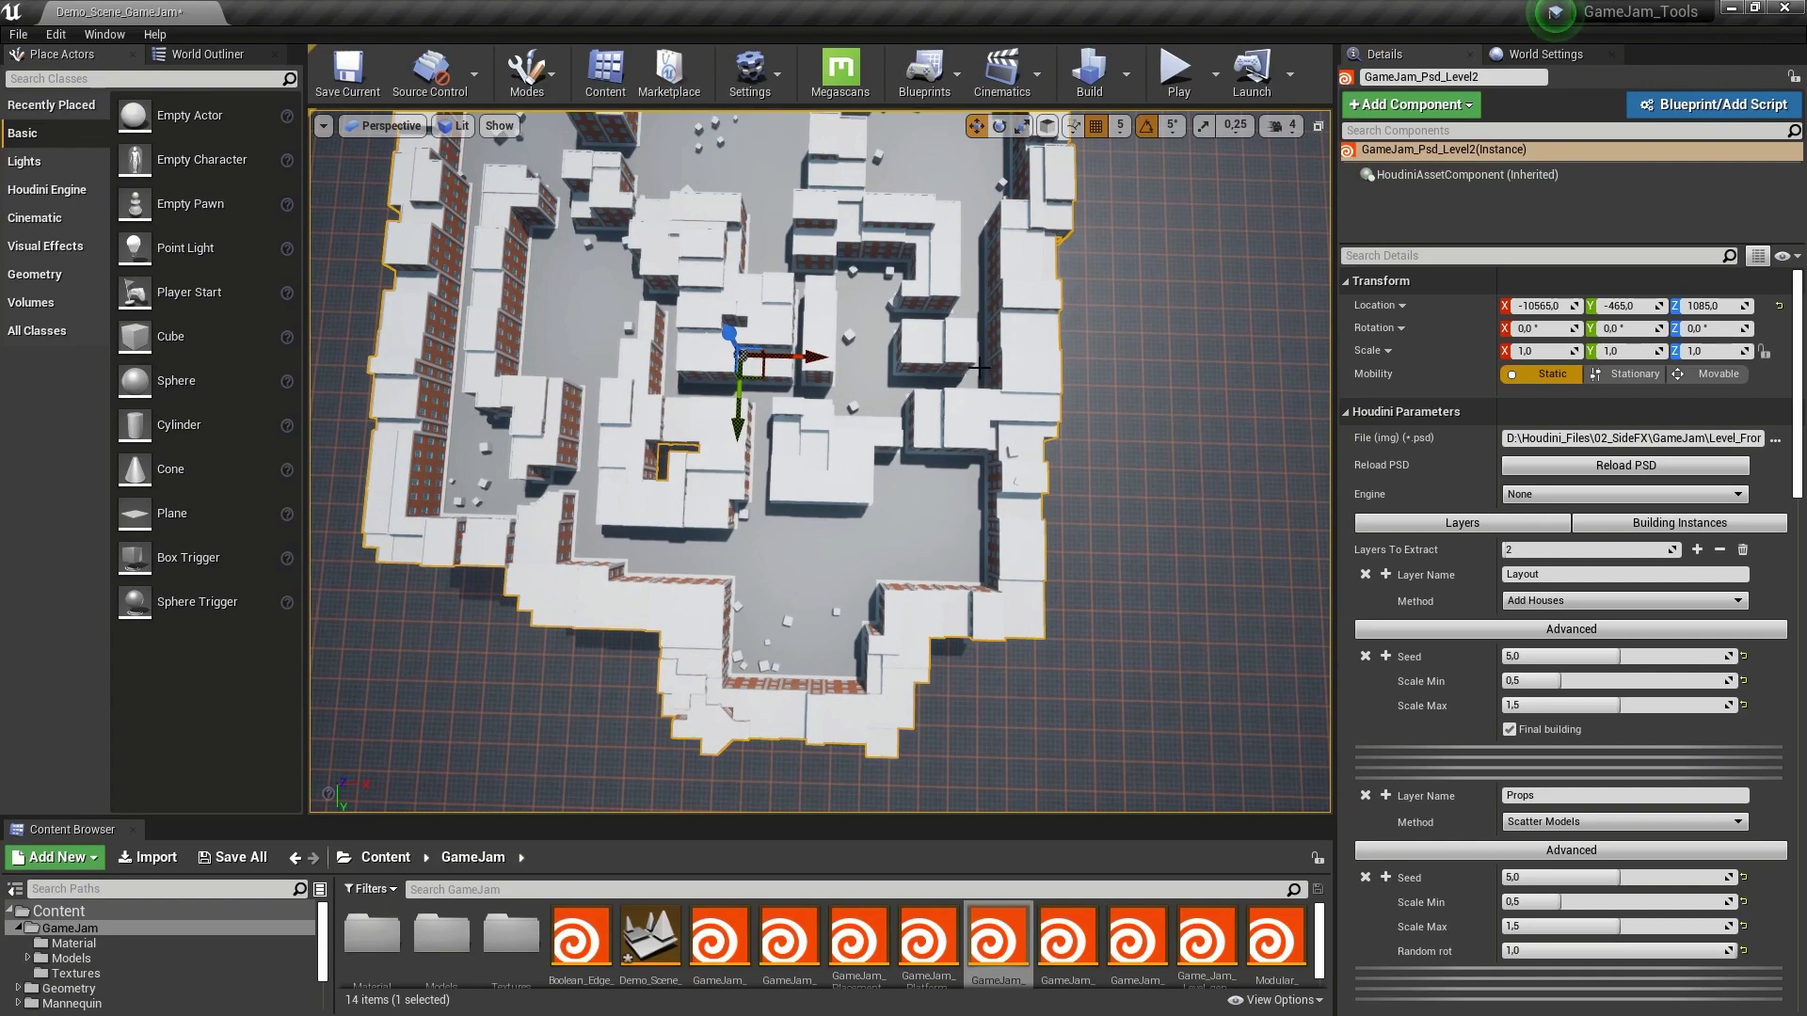
{"action": "key", "text": "d"}
{"action": "right_click_drag", "start_coordinate": [903, 406], "coordinate": [837, 376]}
{"action": "key", "text": "a"}
{"action": "key", "text": "w"}
{"action": "right_click_drag", "start_coordinate": [998, 454], "coordinate": [908, 468]}
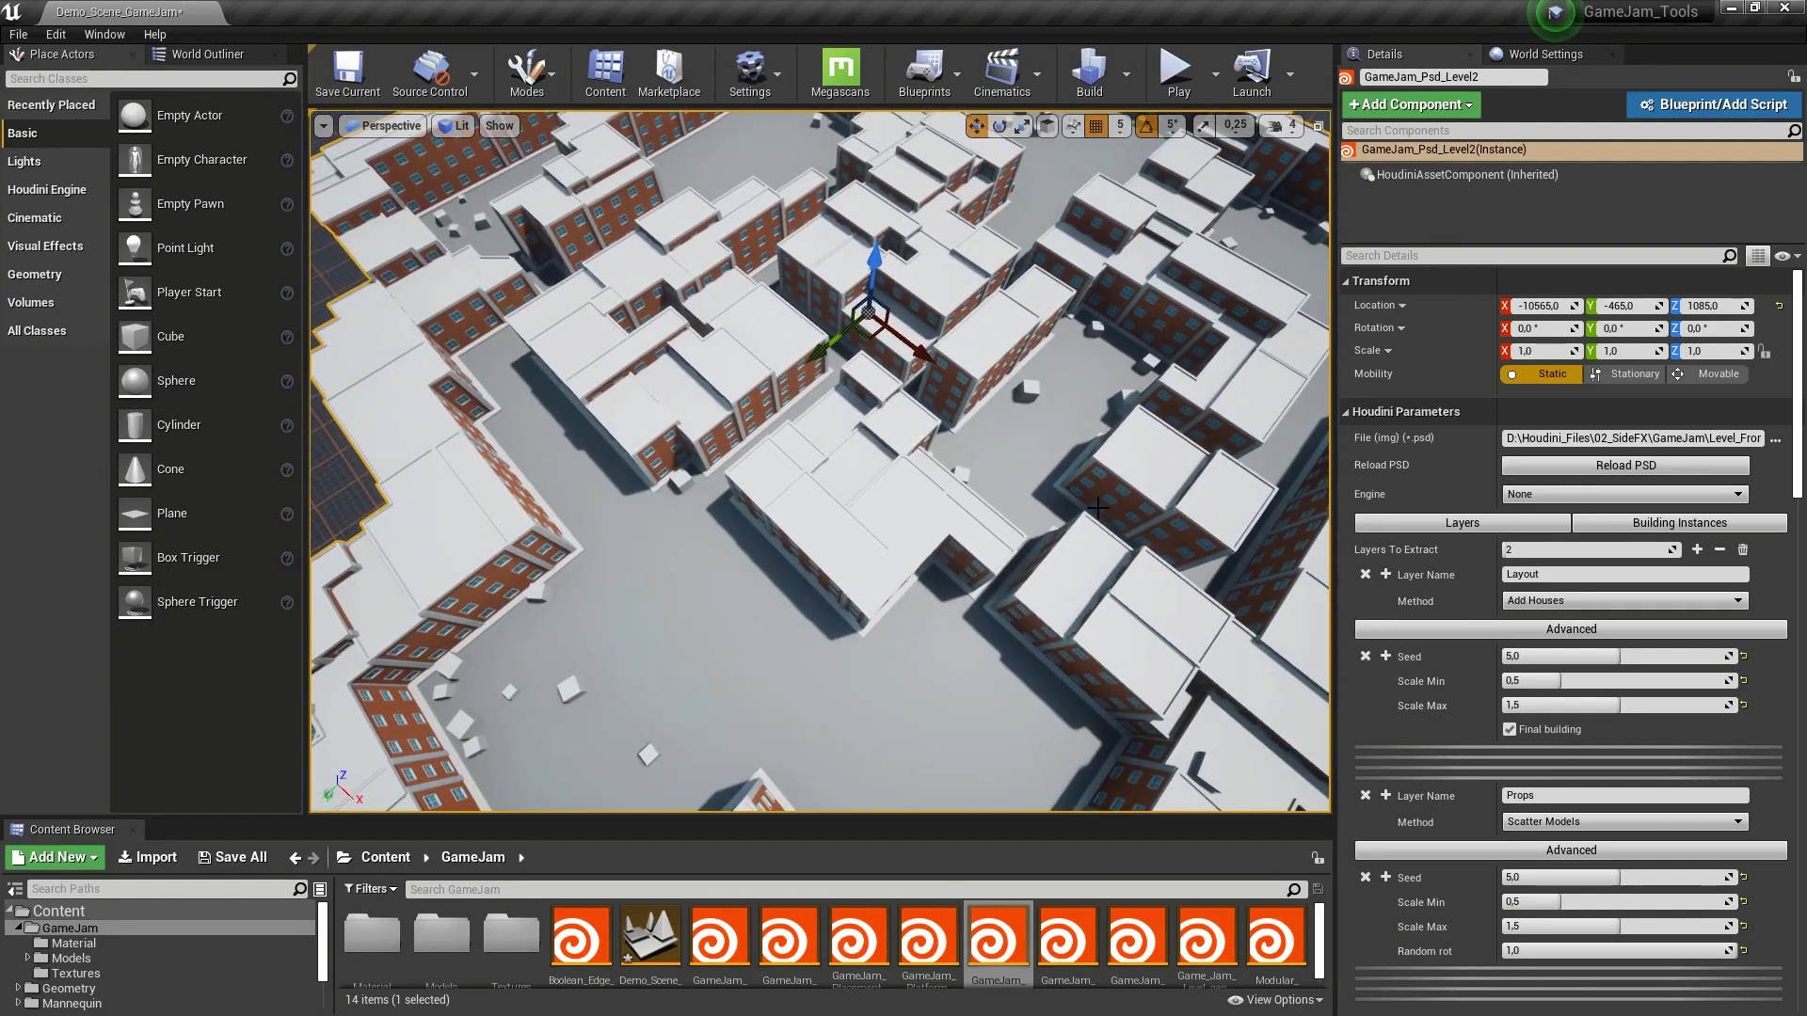
{"action": "right_click_drag", "start_coordinate": [1098, 509], "coordinate": [1132, 459]}
{"action": "key", "text": "s"}
{"action": "key", "text": "w"}
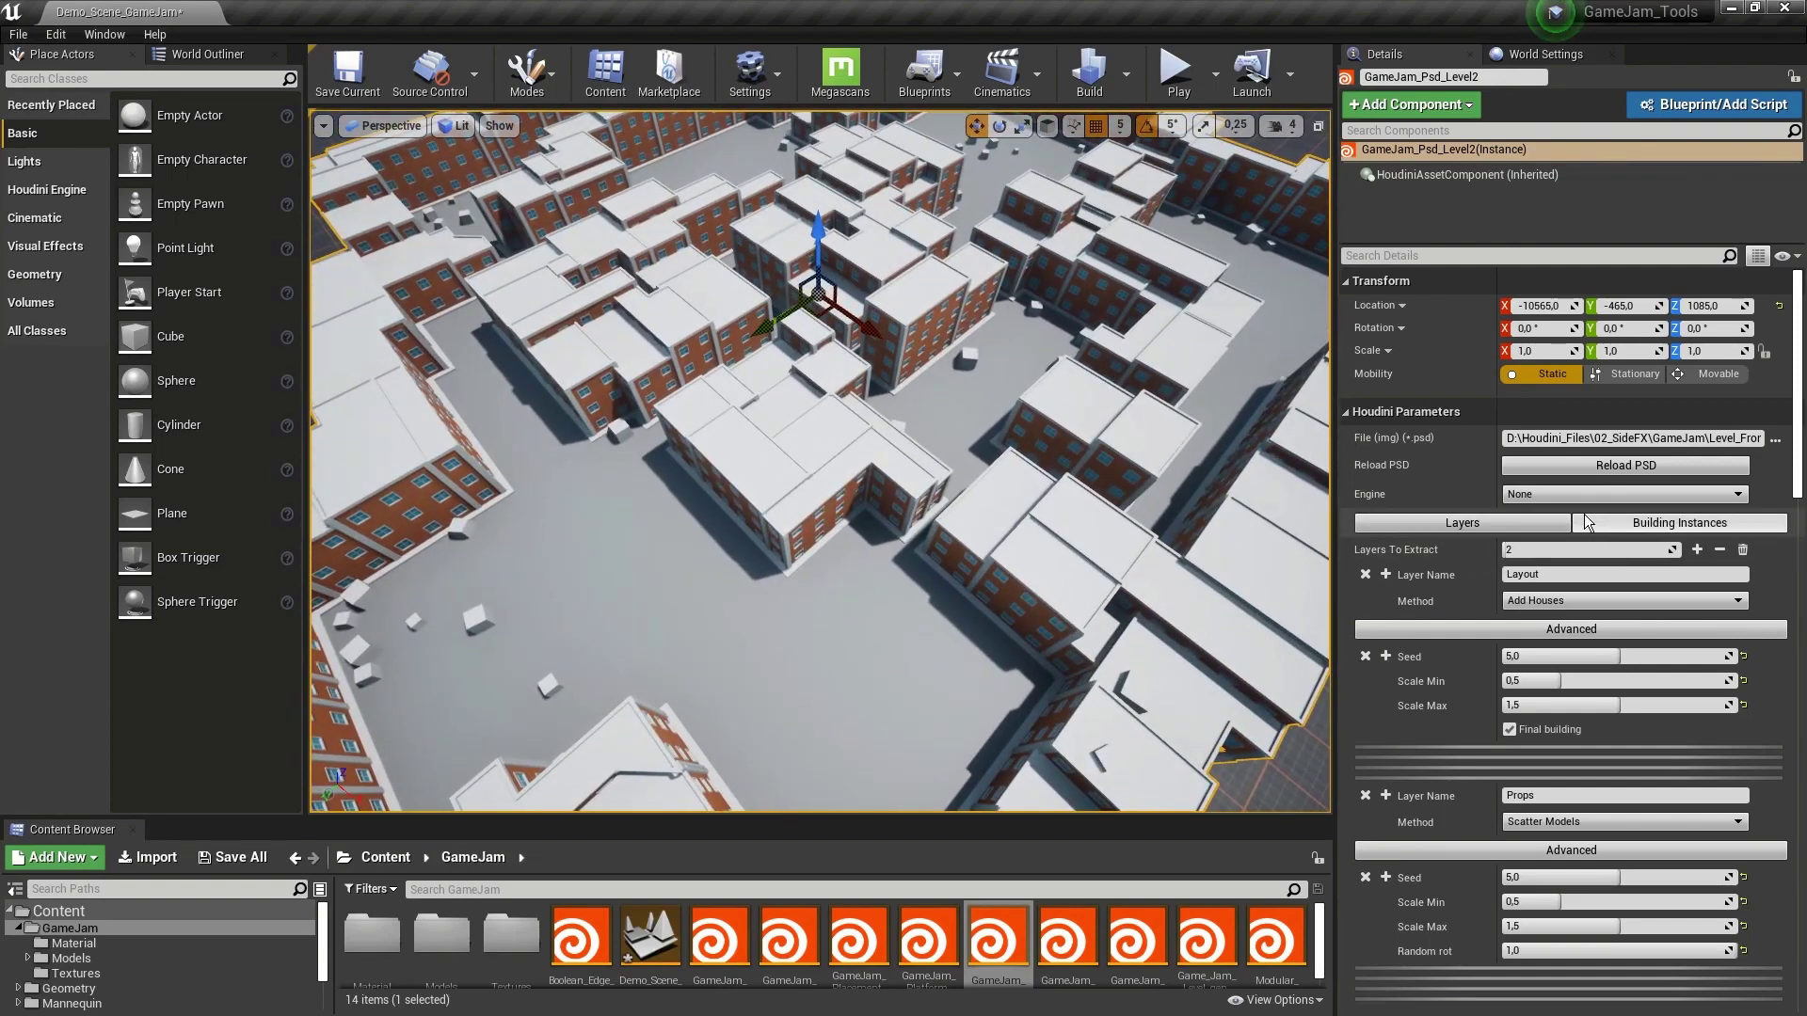
In the Building Instances settings of the PSD level asset, set the amount of different houses to 2.
{"action": "left_click", "coordinate": [1599, 522]}
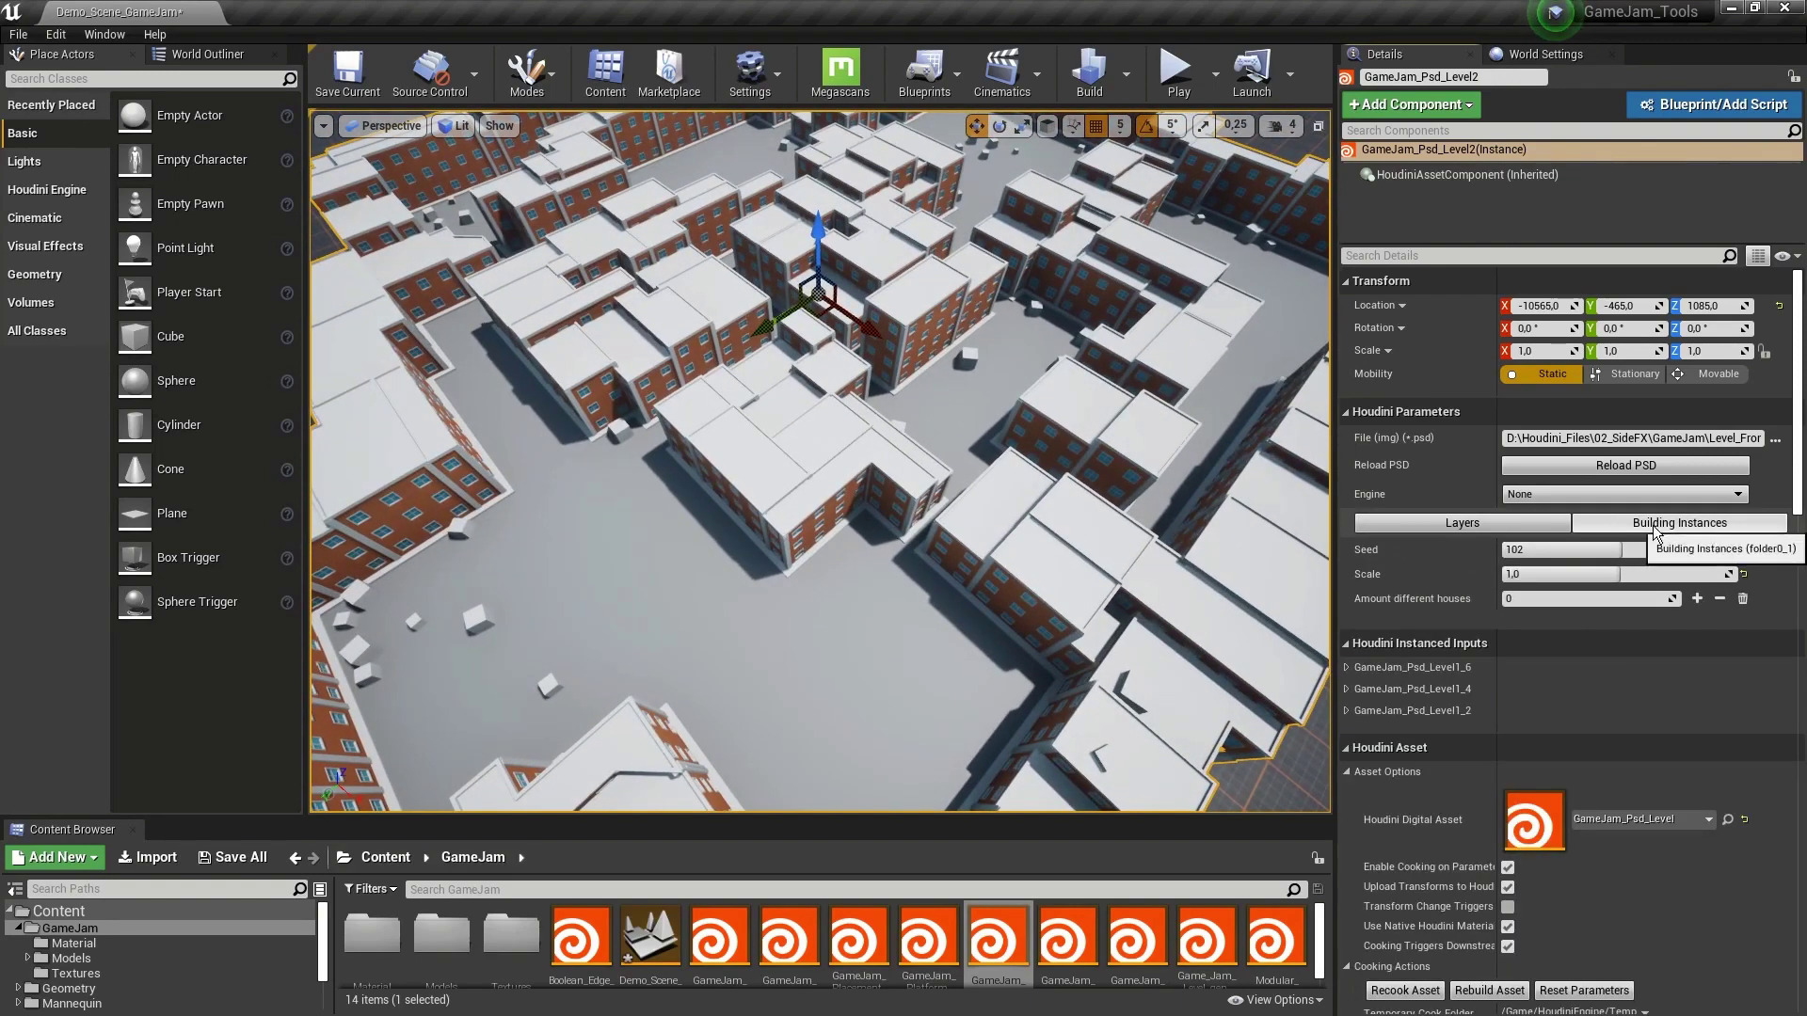
{"action": "left_click_drag", "start_coordinate": [1016, 479], "coordinate": [838, 447], "text": "alt"}
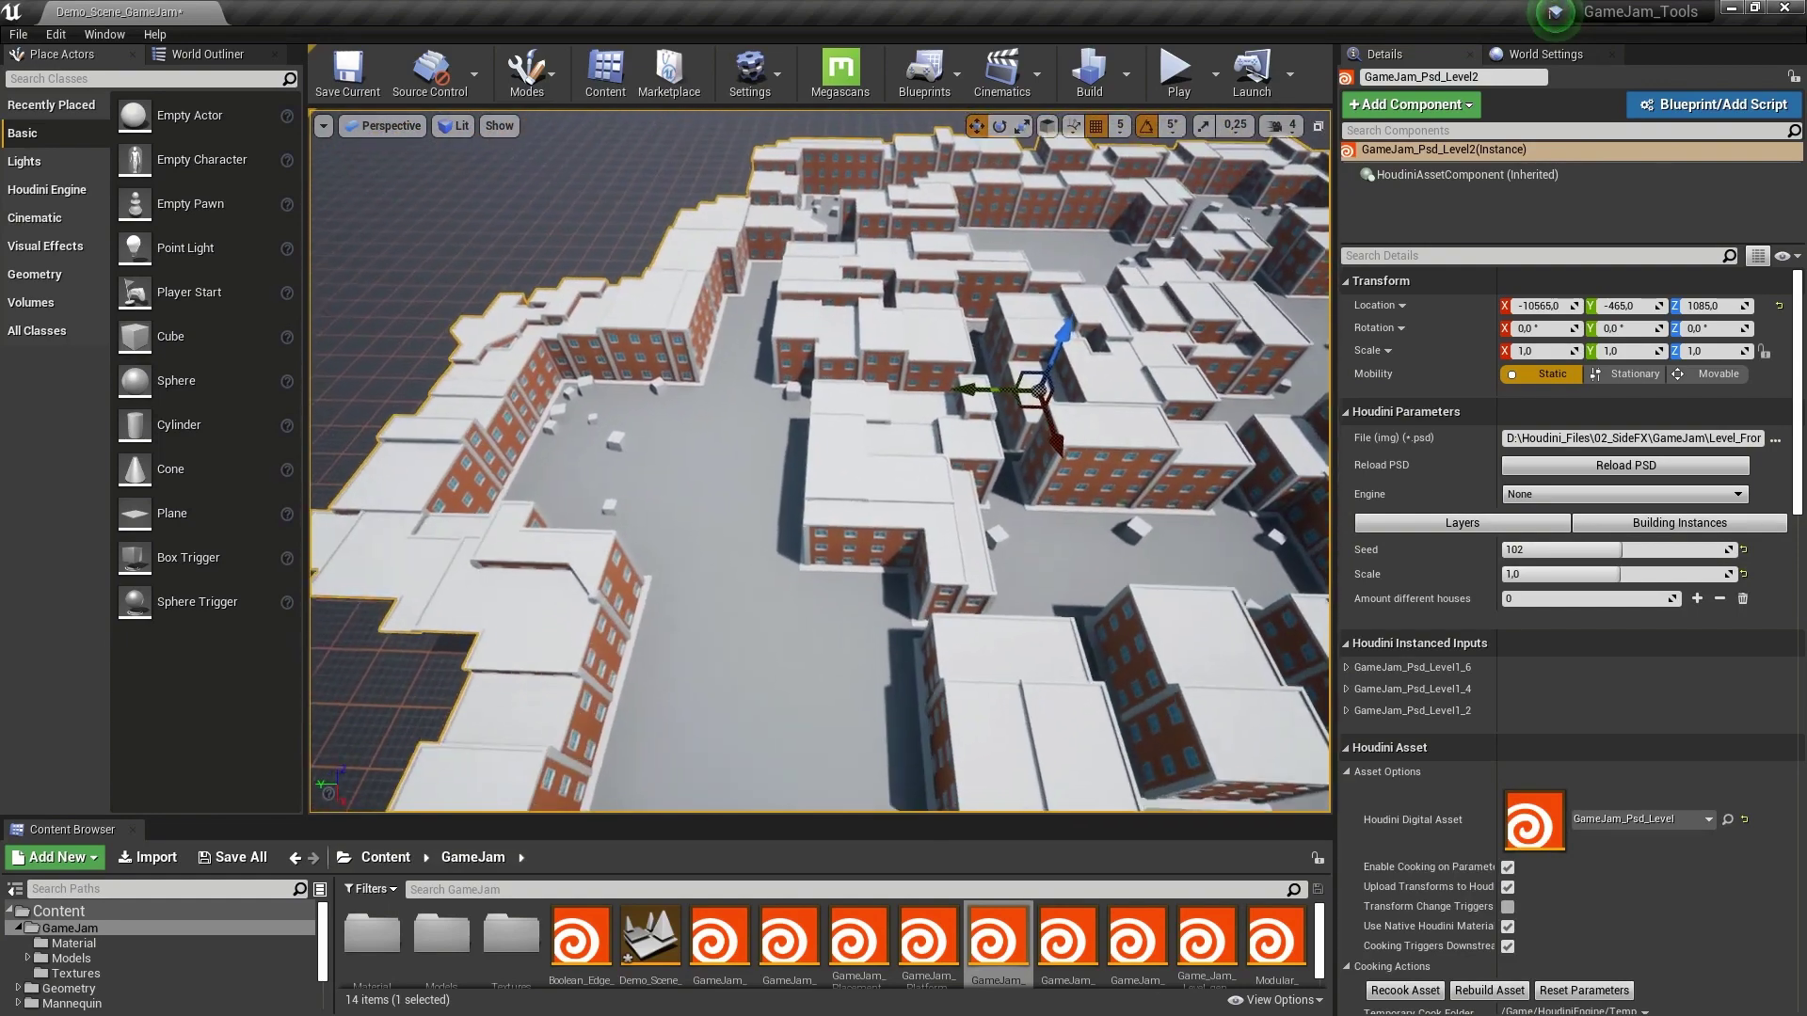
{"action": "right_click_drag", "start_coordinate": [922, 555], "coordinate": [929, 560]}
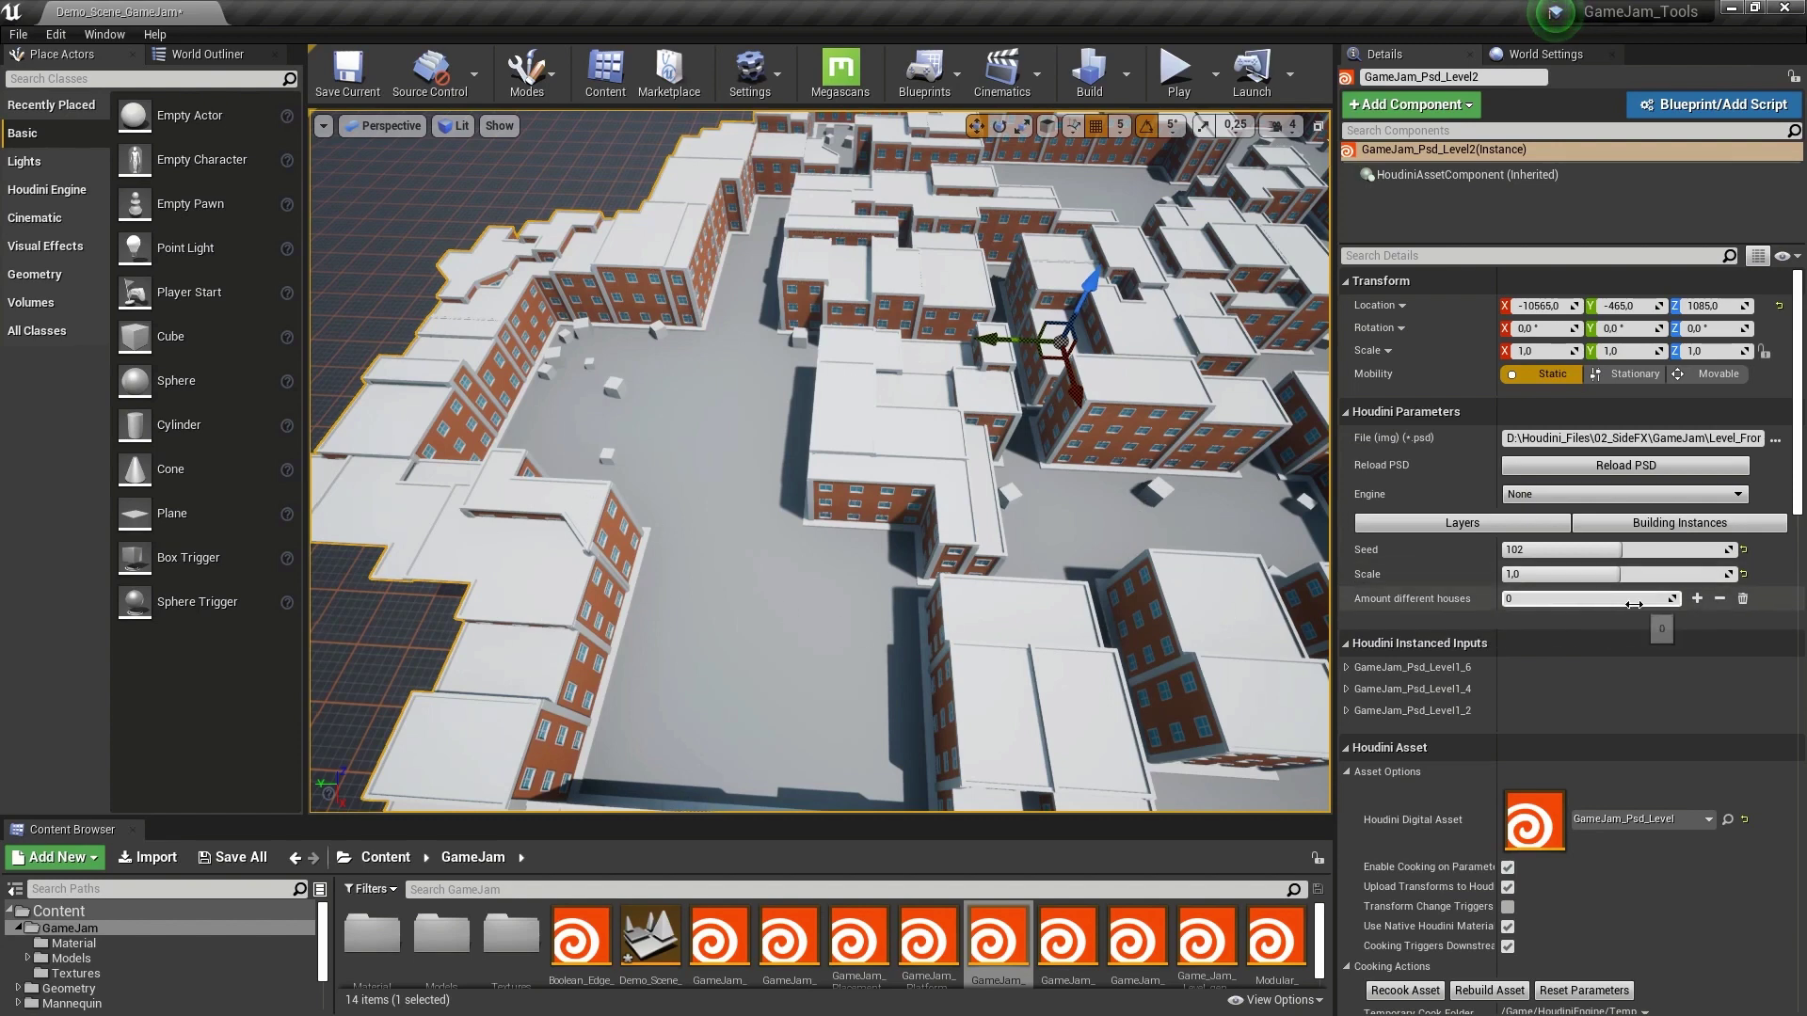
{"action": "left_click", "coordinate": [1692, 600]}
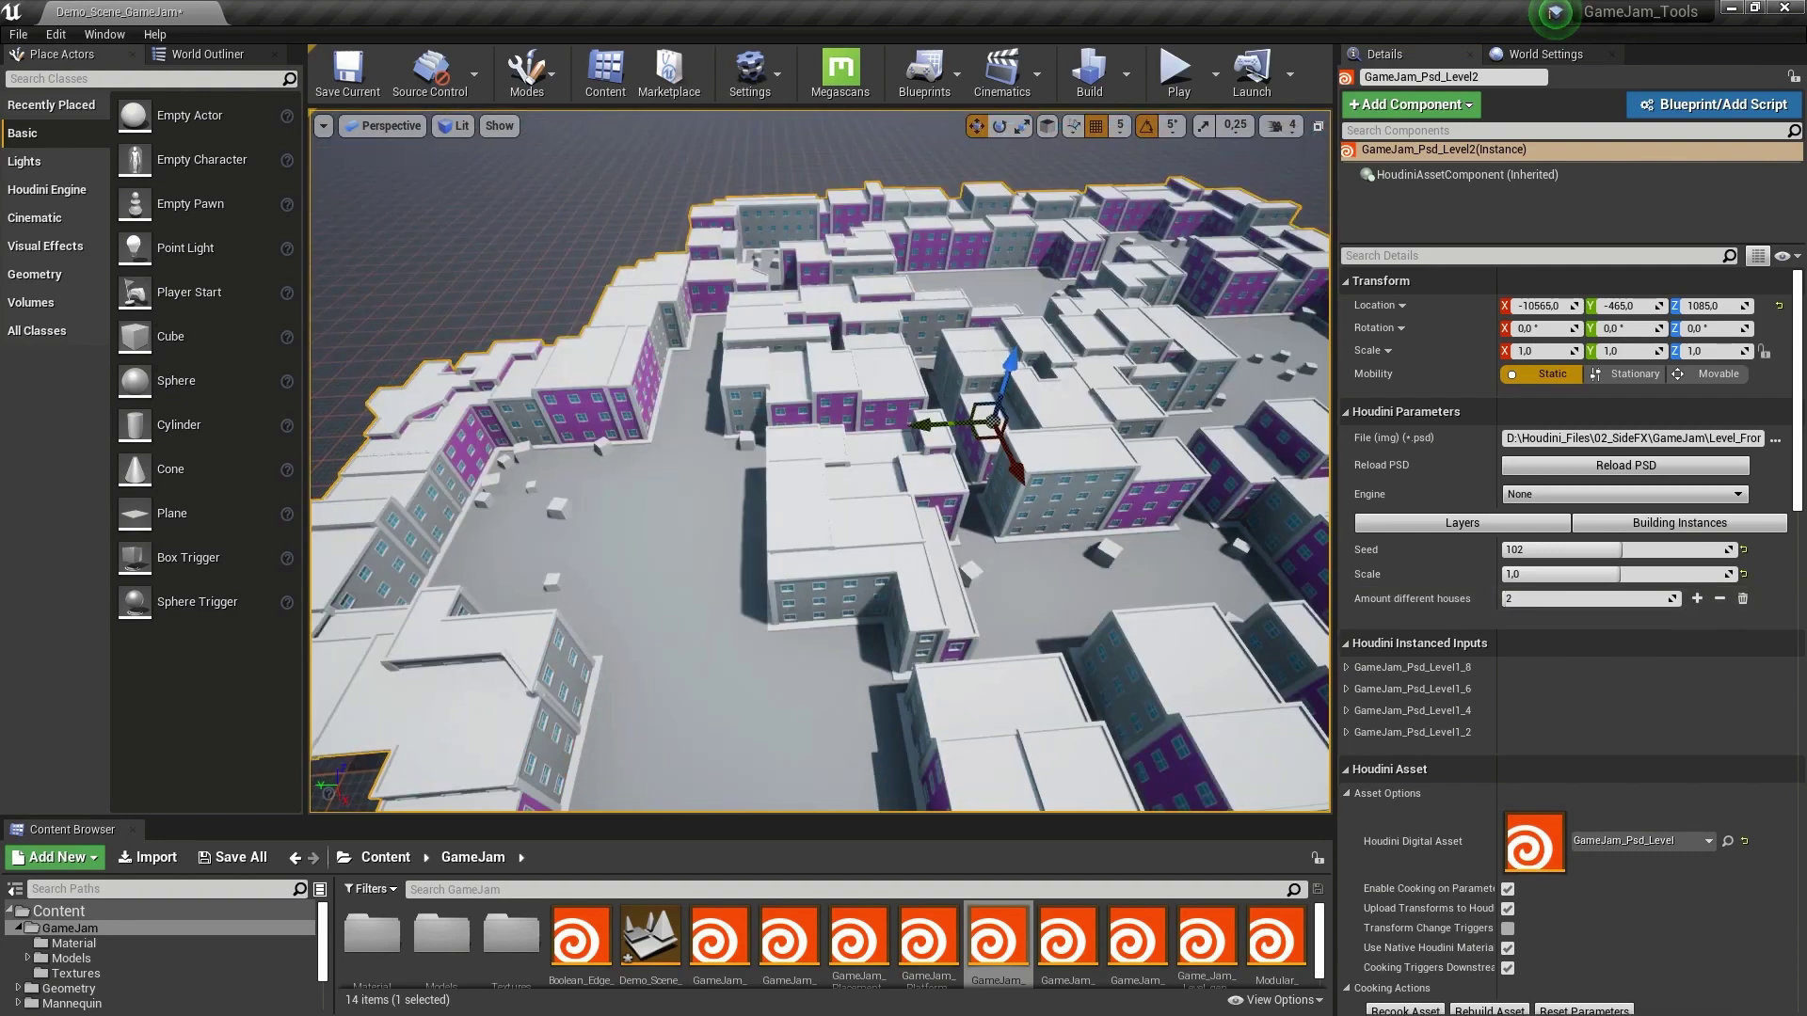
Examine how the two house types are distributed across the level, at street height and from above.
{"action": "key", "text": "w"}
{"action": "right_click_drag", "start_coordinate": [877, 569], "coordinate": [818, 546]}
{"action": "mouse_move", "coordinate": [797, 627]}
{"action": "right_mouse_down"}
{"action": "mouse_move", "coordinate": [799, 612]}
{"action": "mouse_move", "coordinate": [797, 626]}
{"action": "right_mouse_up"}
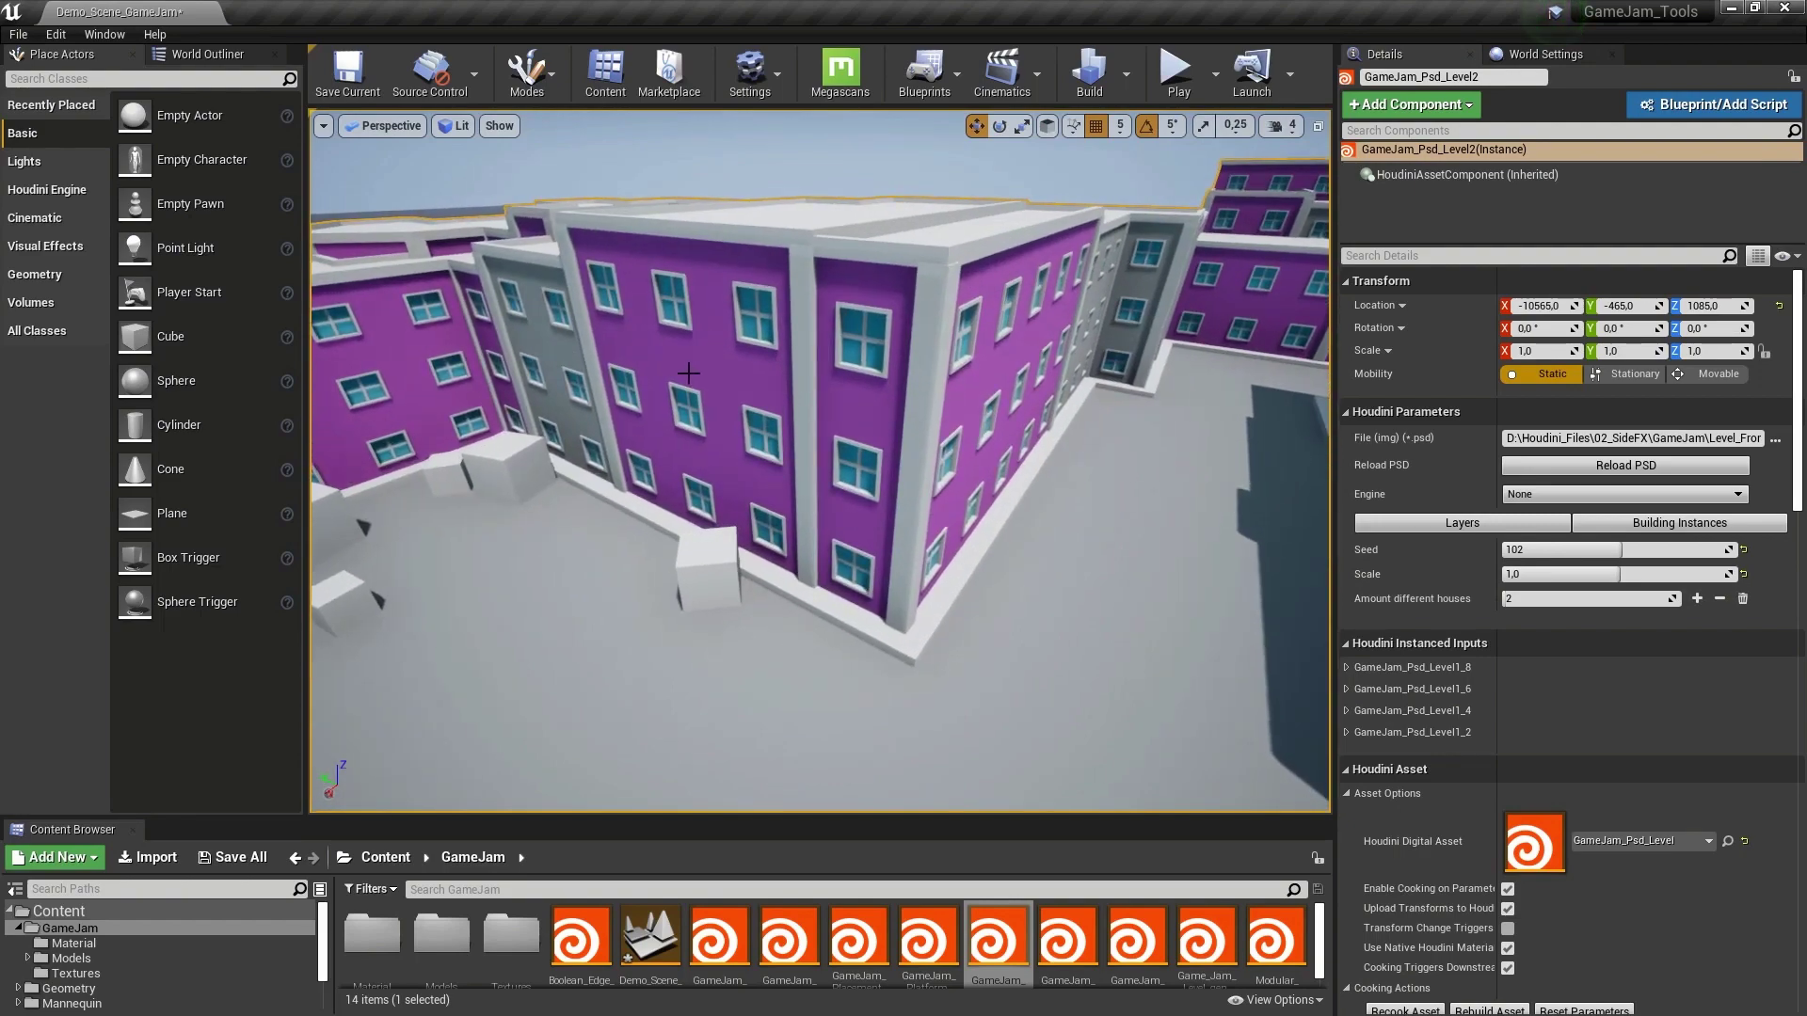
{"action": "right_click_drag", "start_coordinate": [834, 407], "coordinate": [819, 369]}
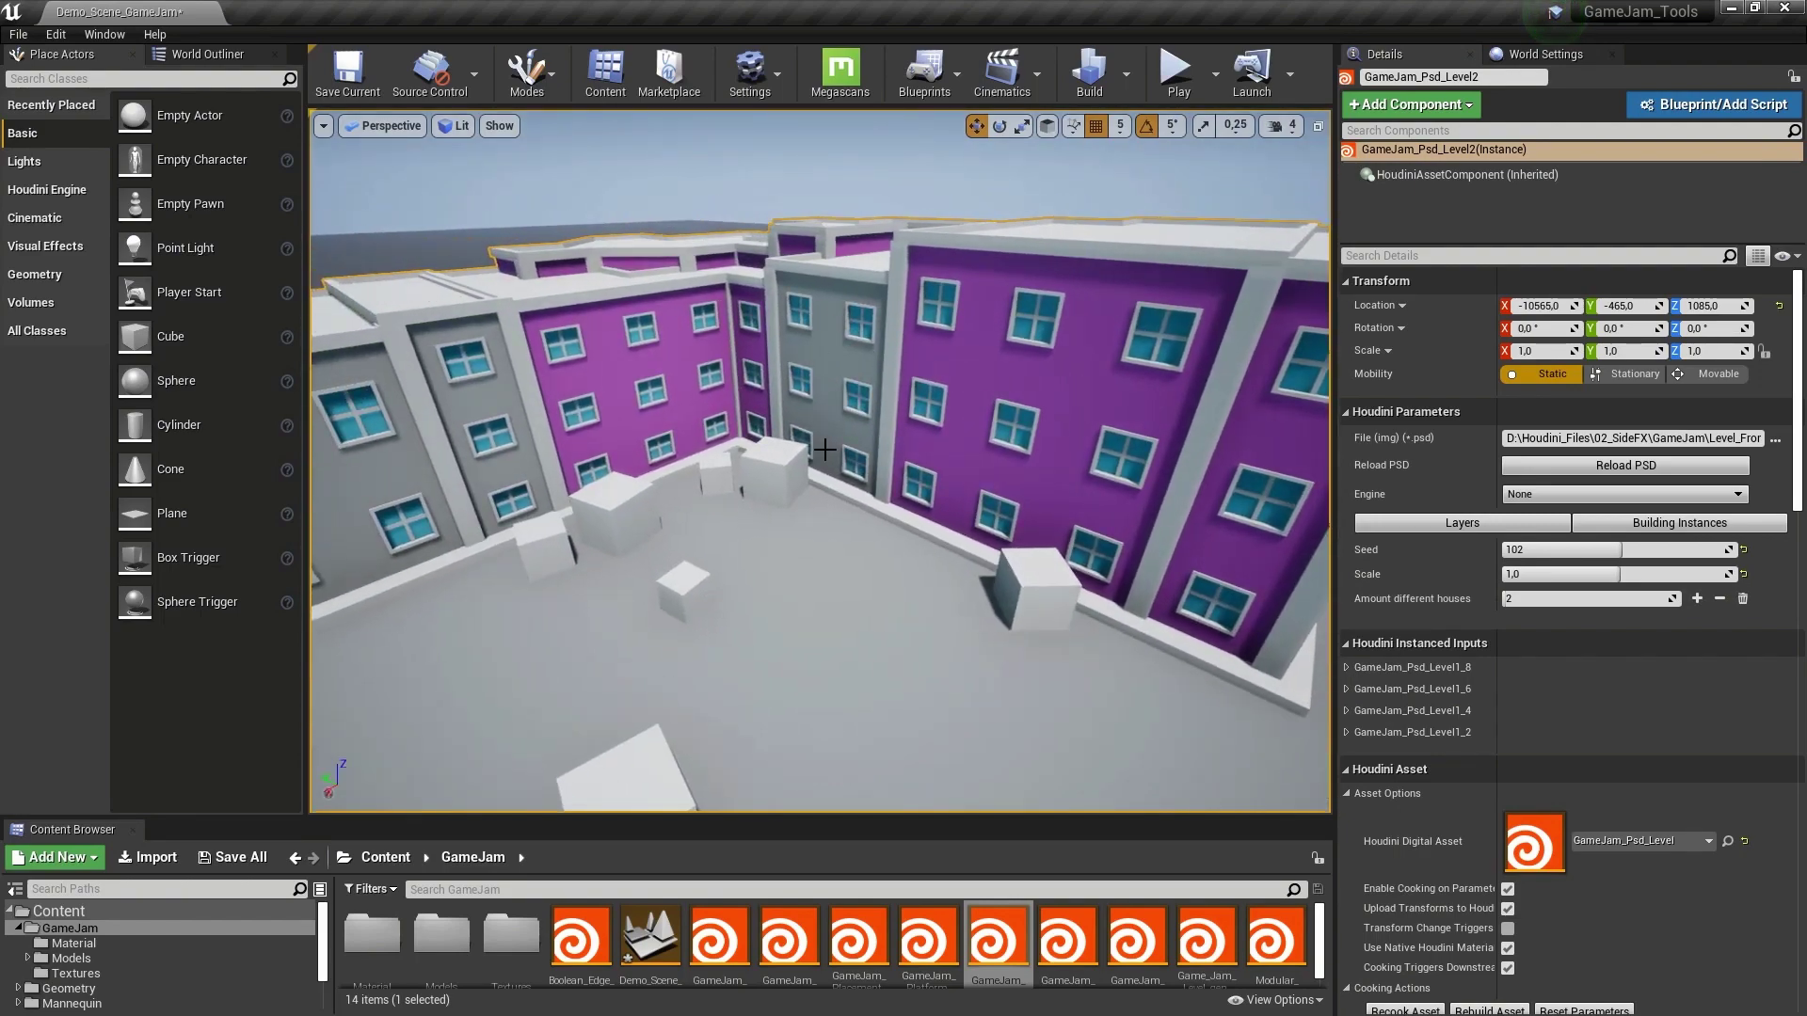
{"action": "right_click_drag", "start_coordinate": [957, 527], "coordinate": [1110, 538]}
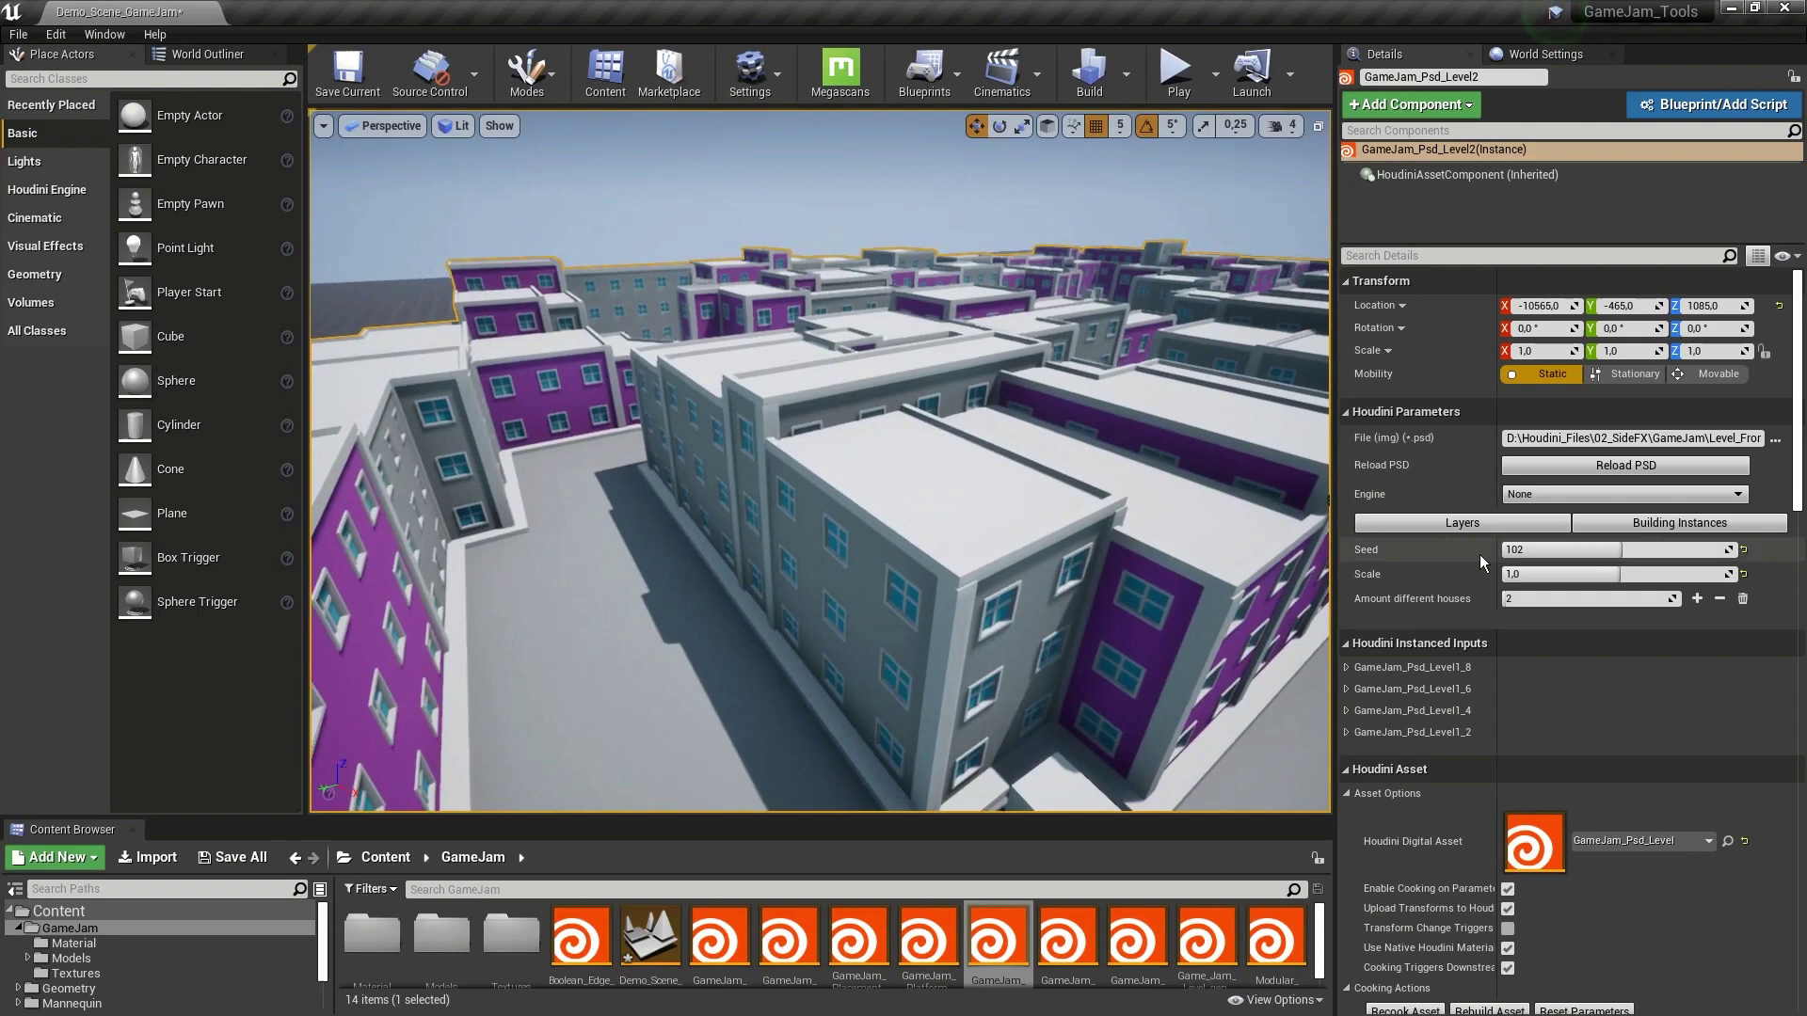
{"action": "right_click_drag", "start_coordinate": [610, 590], "coordinate": [645, 639]}
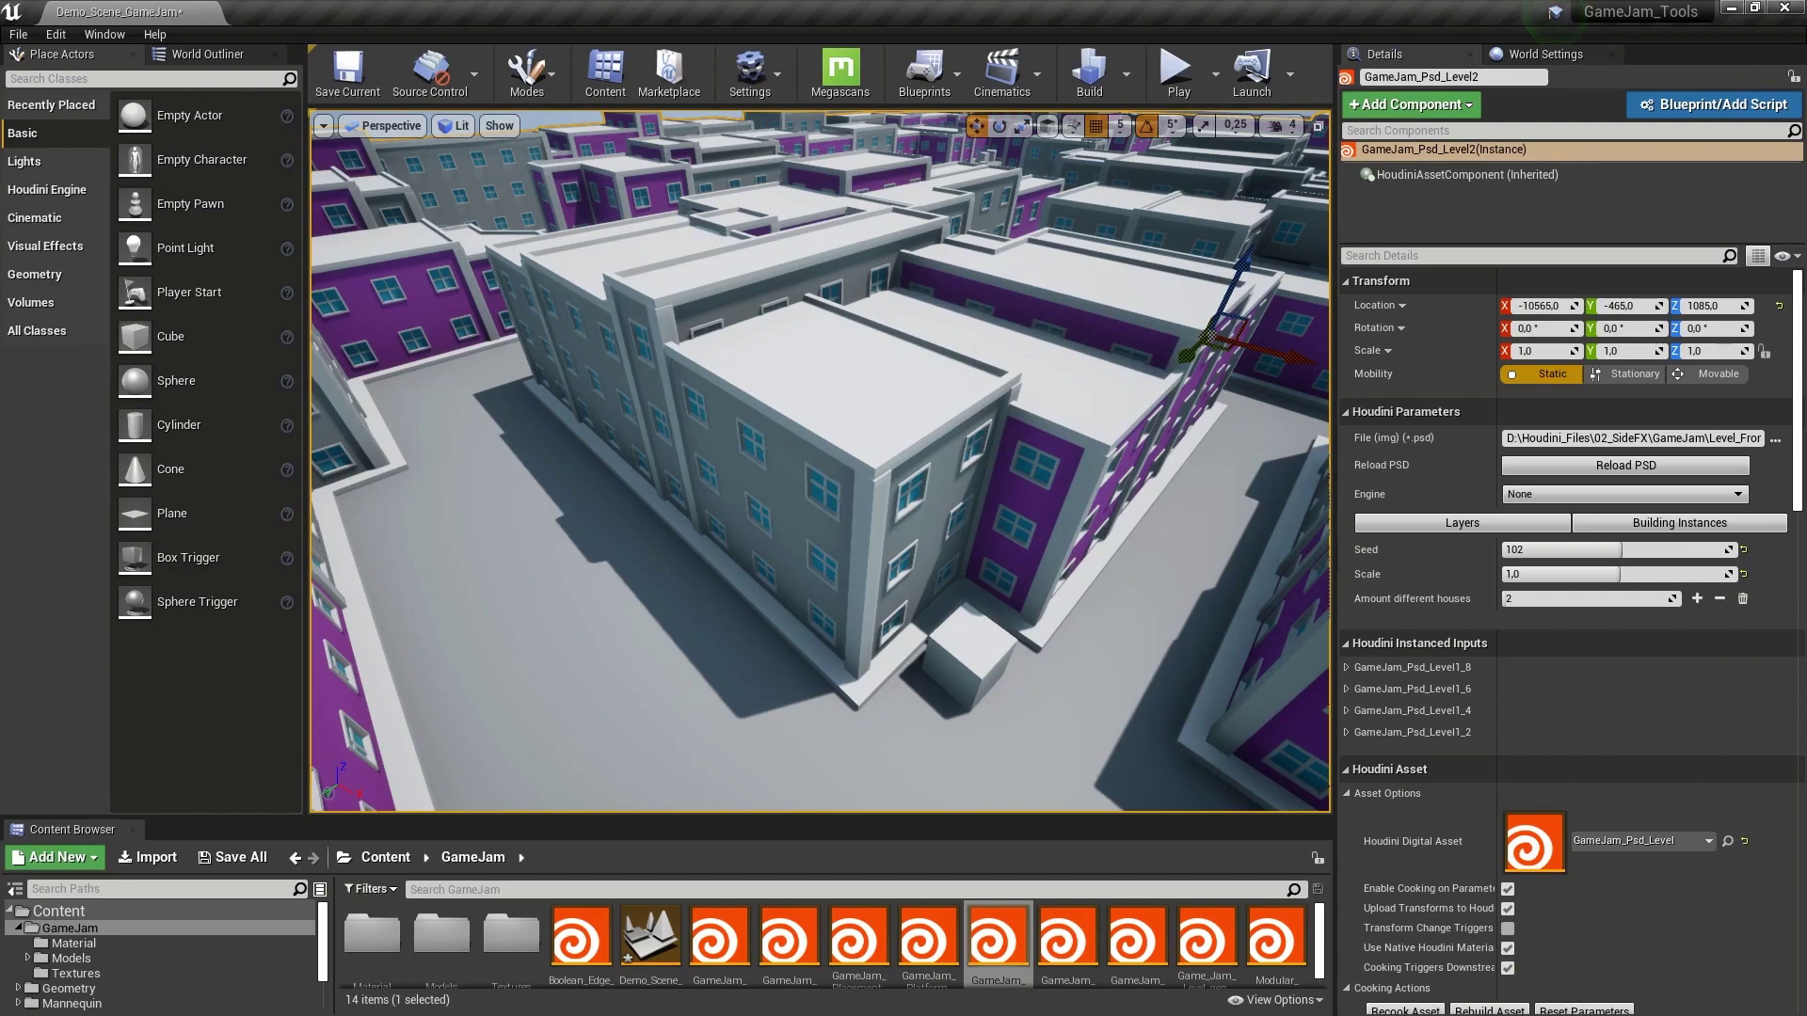
{"action": "right_click_drag", "start_coordinate": [645, 640], "coordinate": [719, 623]}
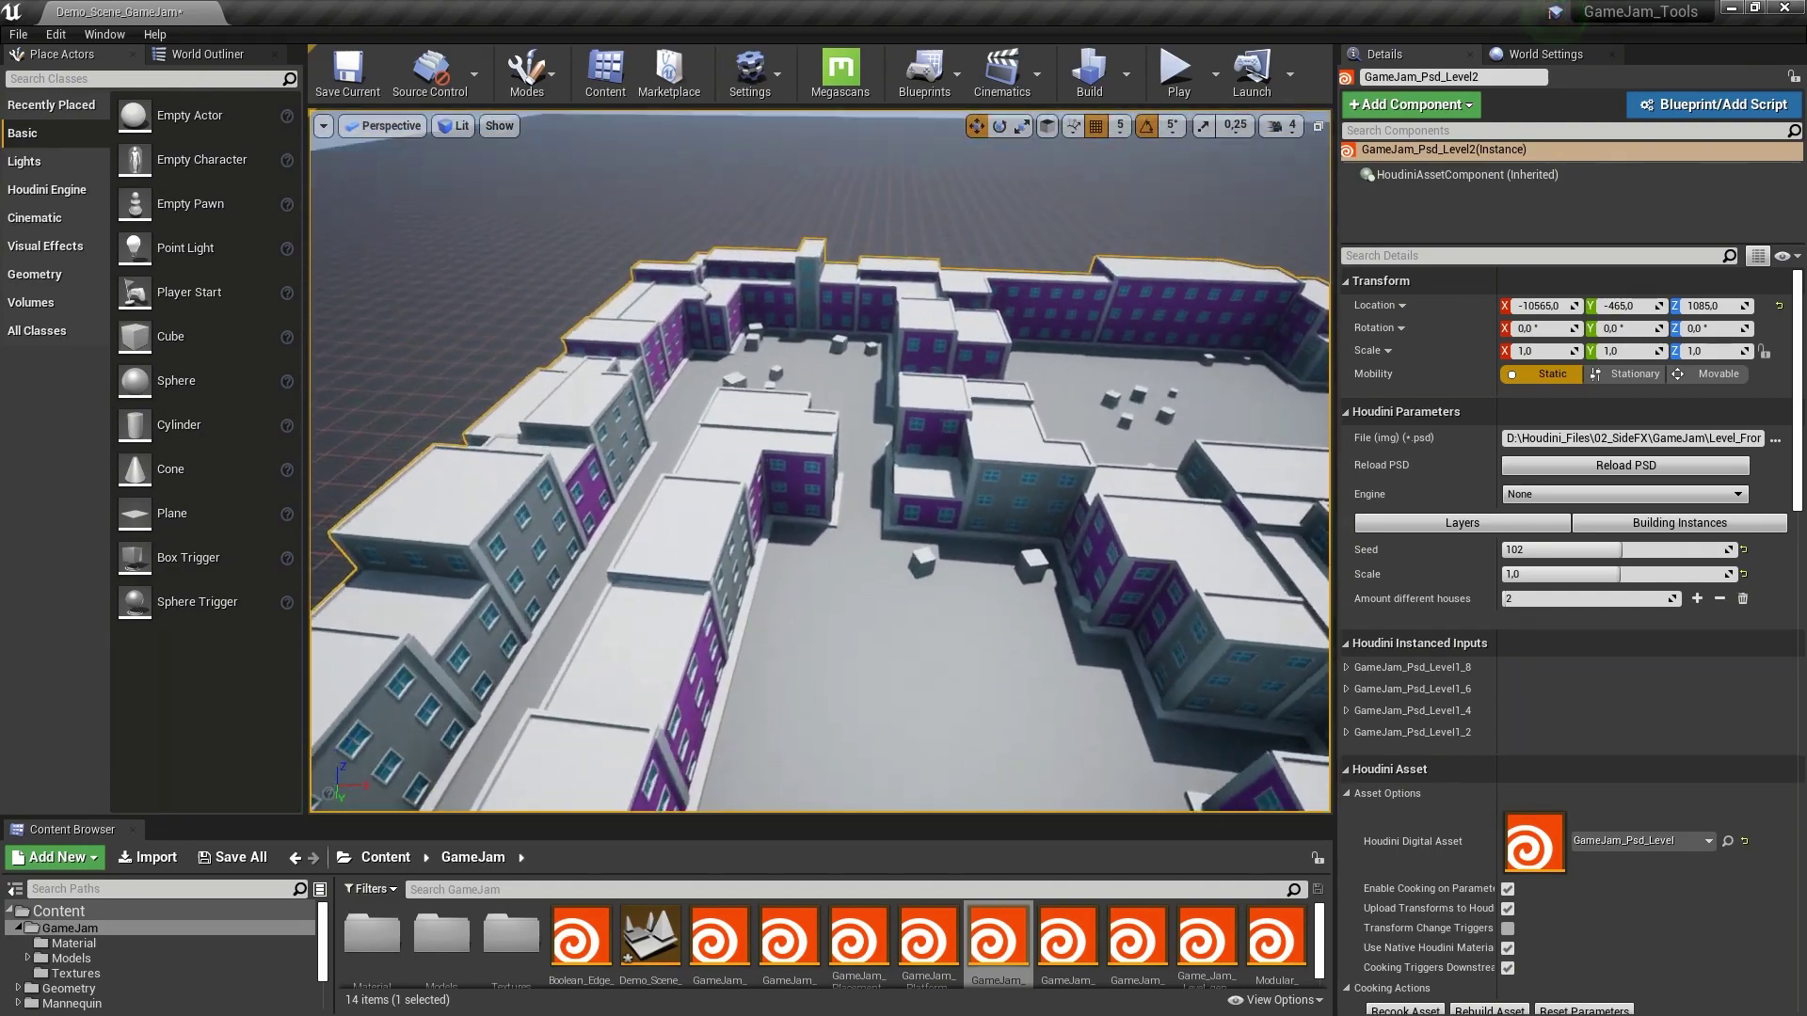
{"action": "right_click_drag", "start_coordinate": [851, 376], "coordinate": [1038, 386]}
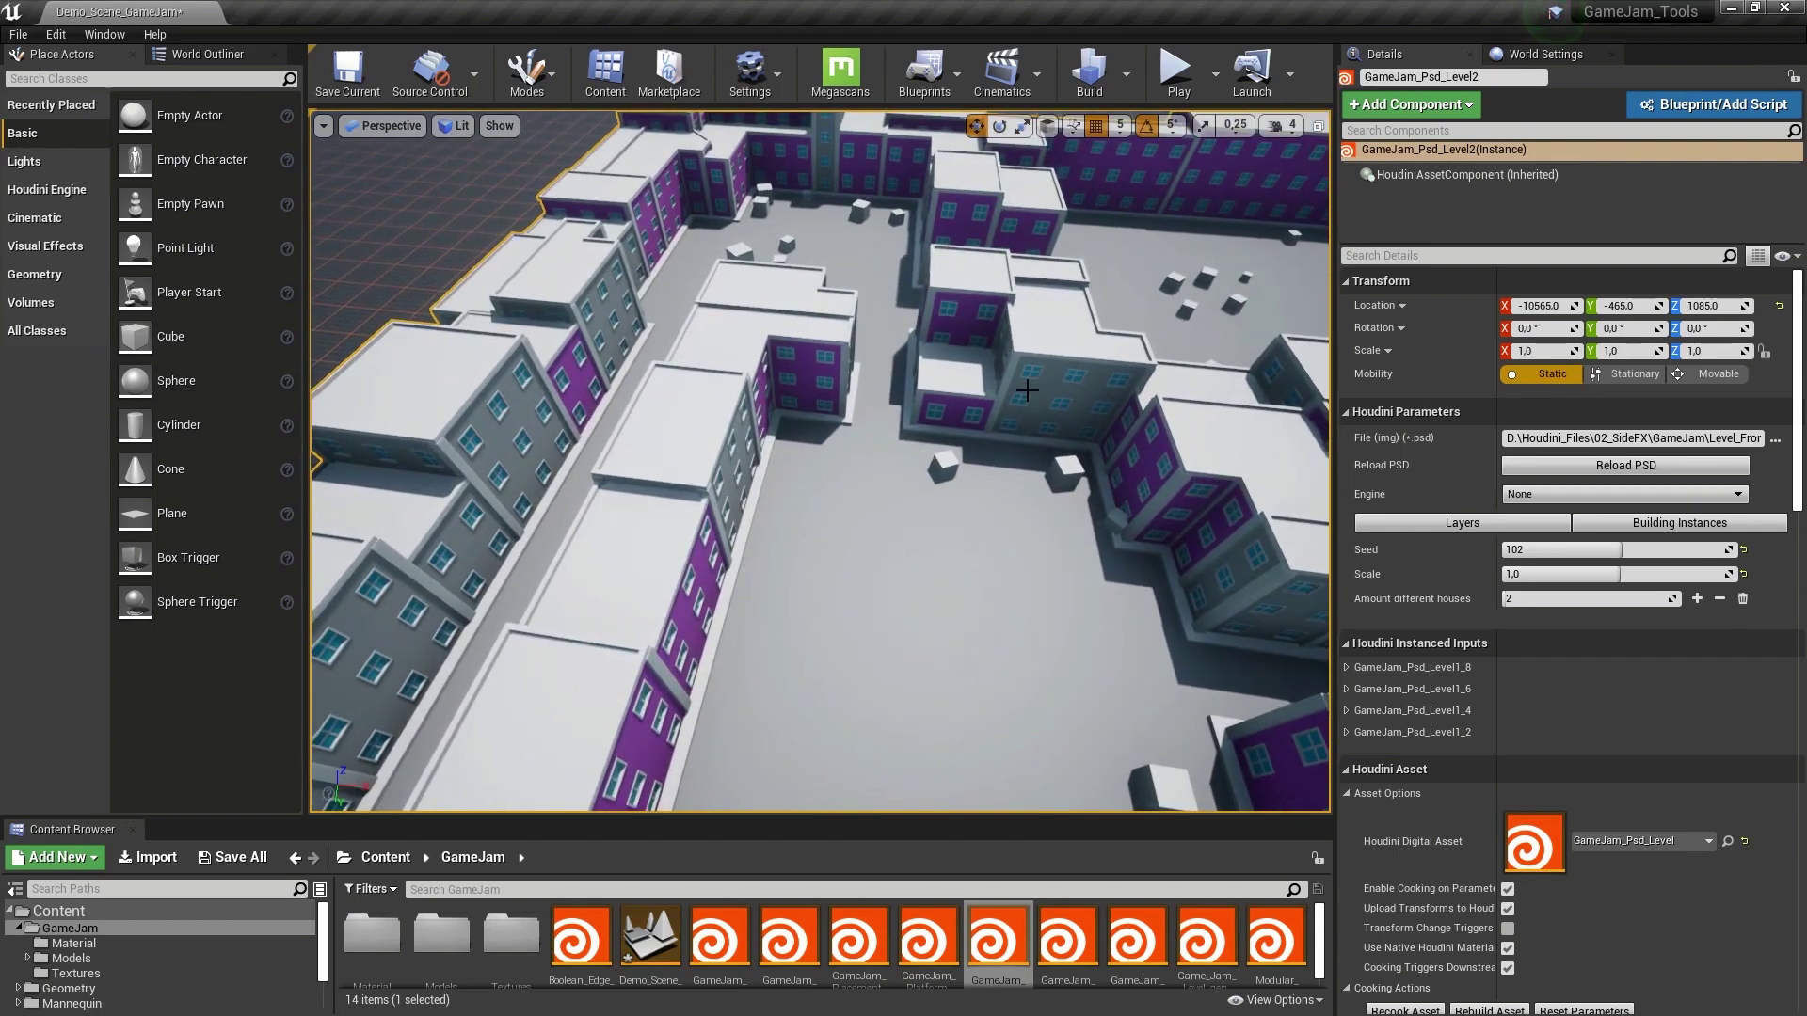
Set the level asset's Engine option to Unreal.
{"action": "left_click", "coordinate": [1544, 496]}
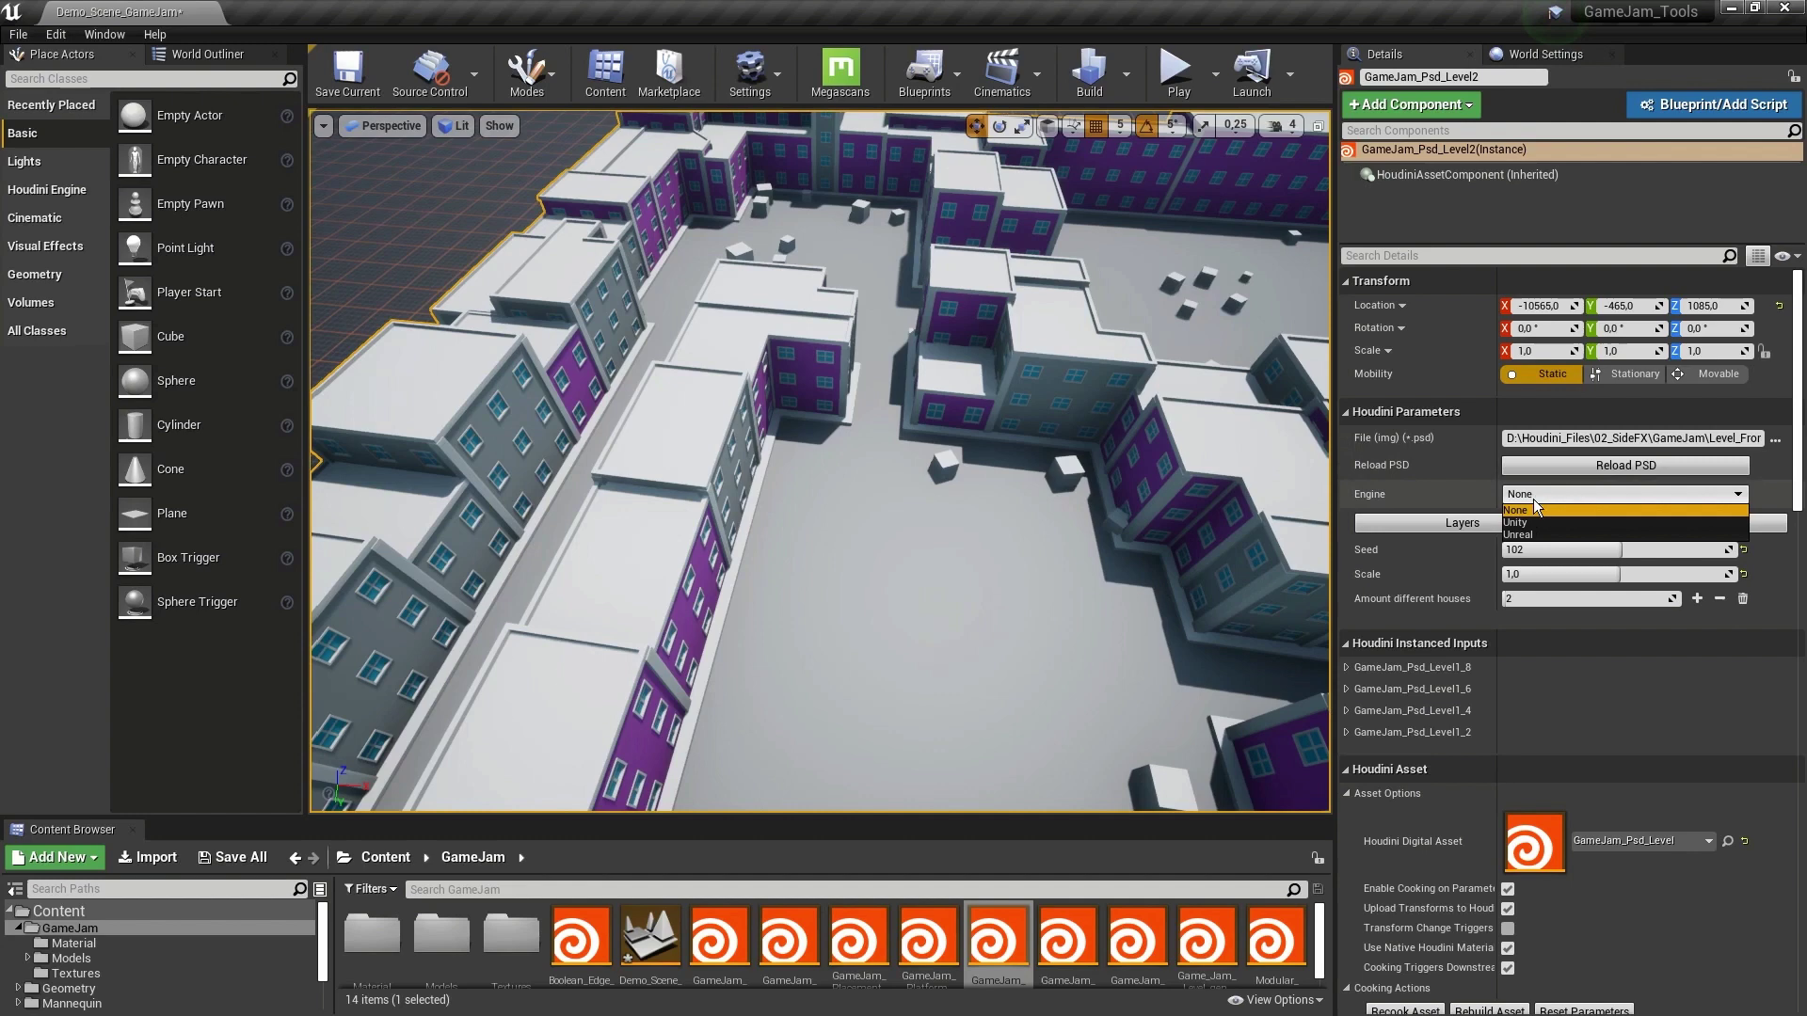
{"action": "left_click", "coordinate": [1522, 534]}
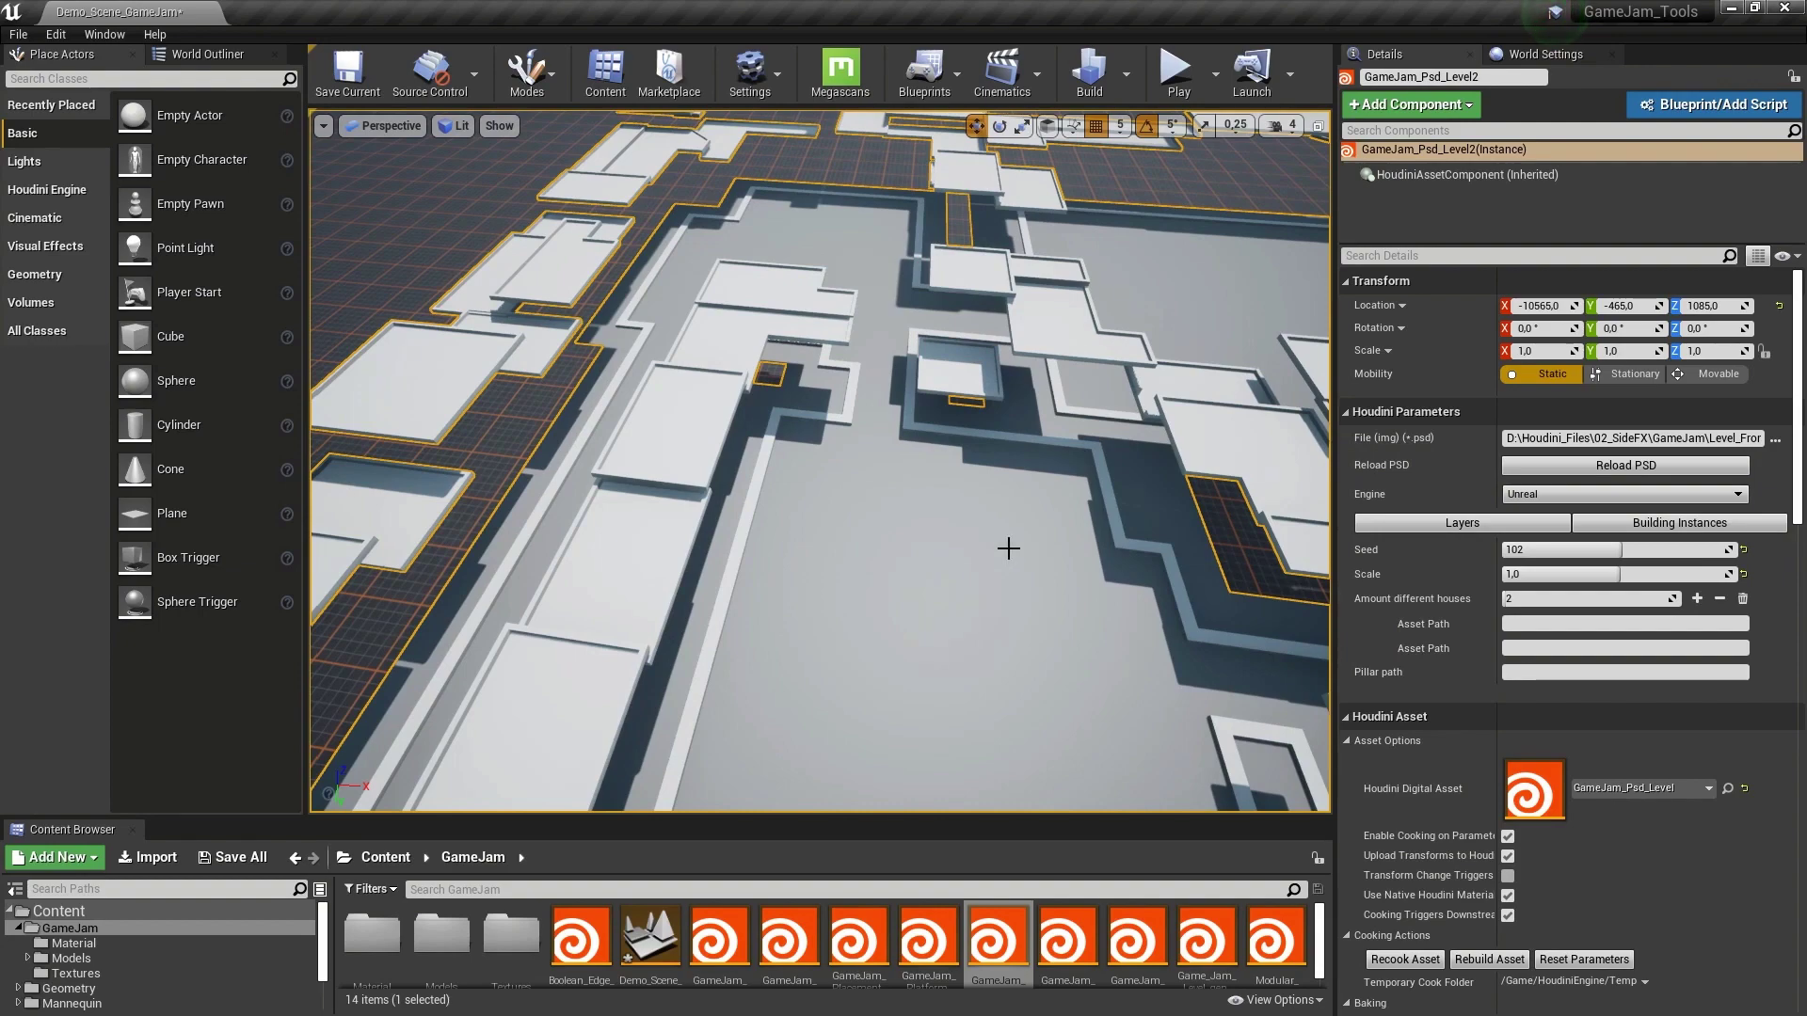
{"action": "right_click_drag", "start_coordinate": [1009, 547], "coordinate": [1003, 543]}
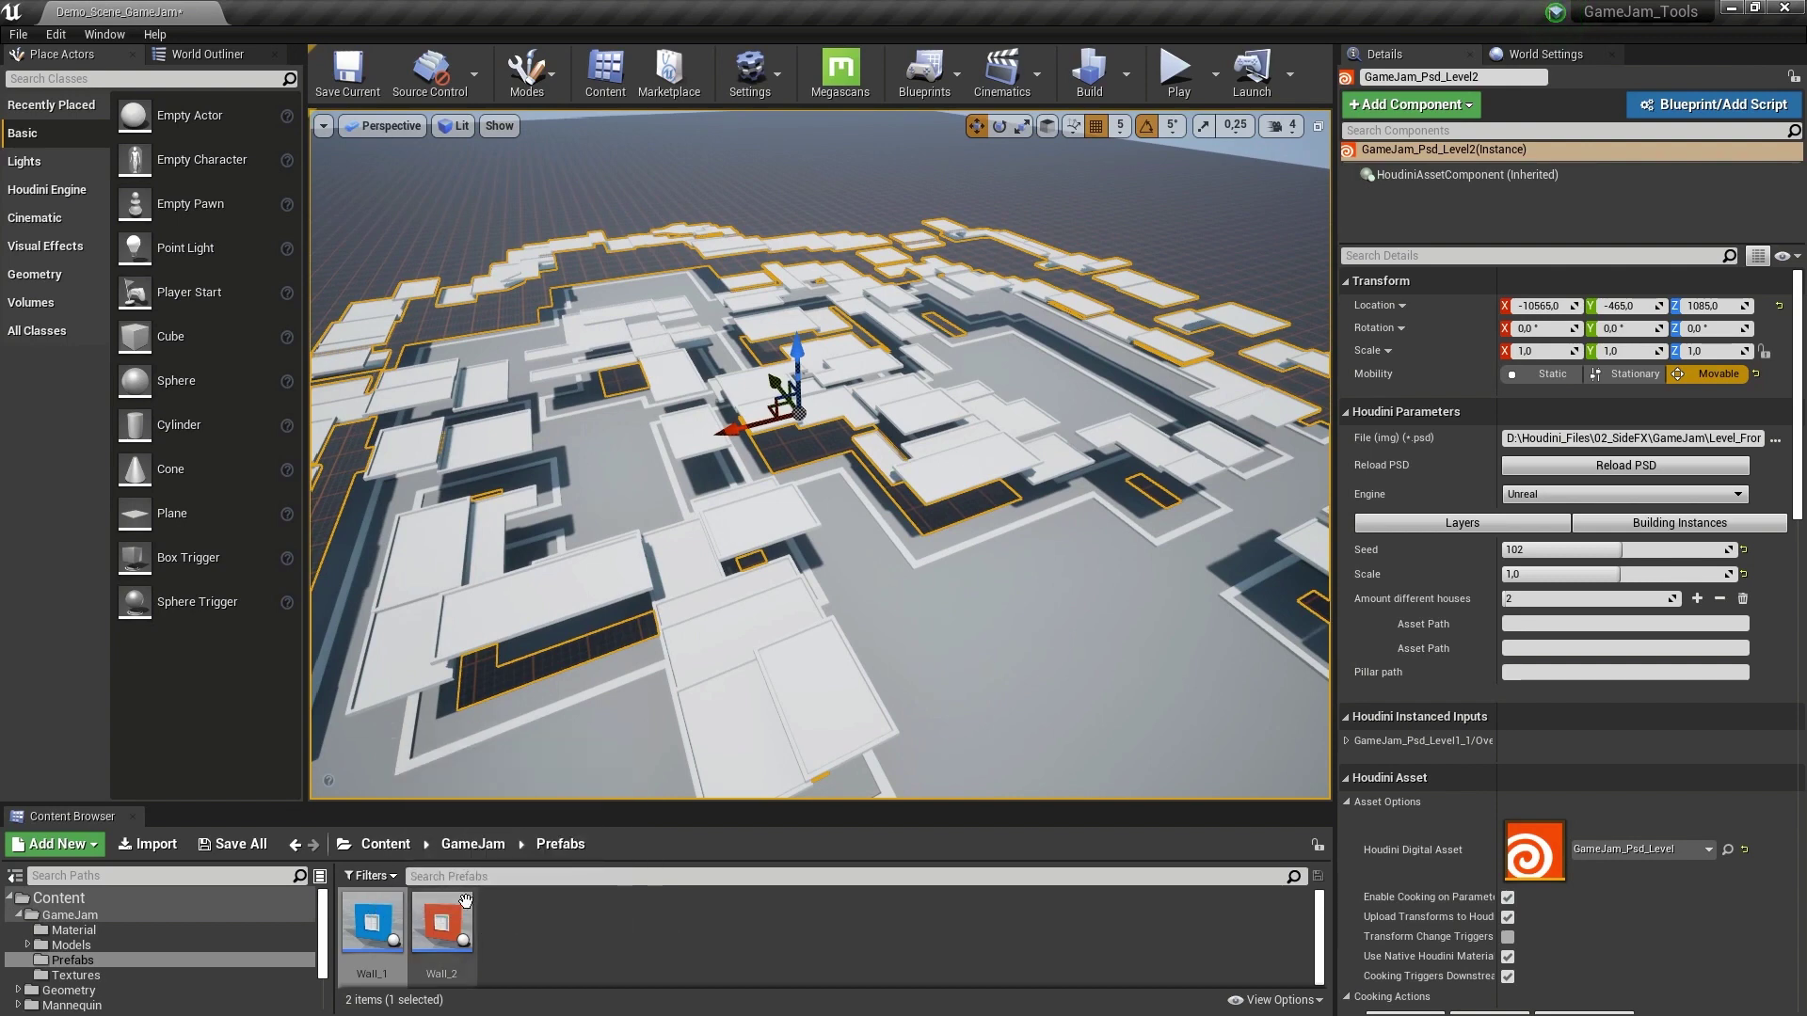
Copy the reference of the Wall_1 prefab and enter it as the first house's Asset Path, keeping the level asset selected.
{"action": "right_click", "coordinate": [369, 927]}
{"action": "left_click", "coordinate": [440, 737]}
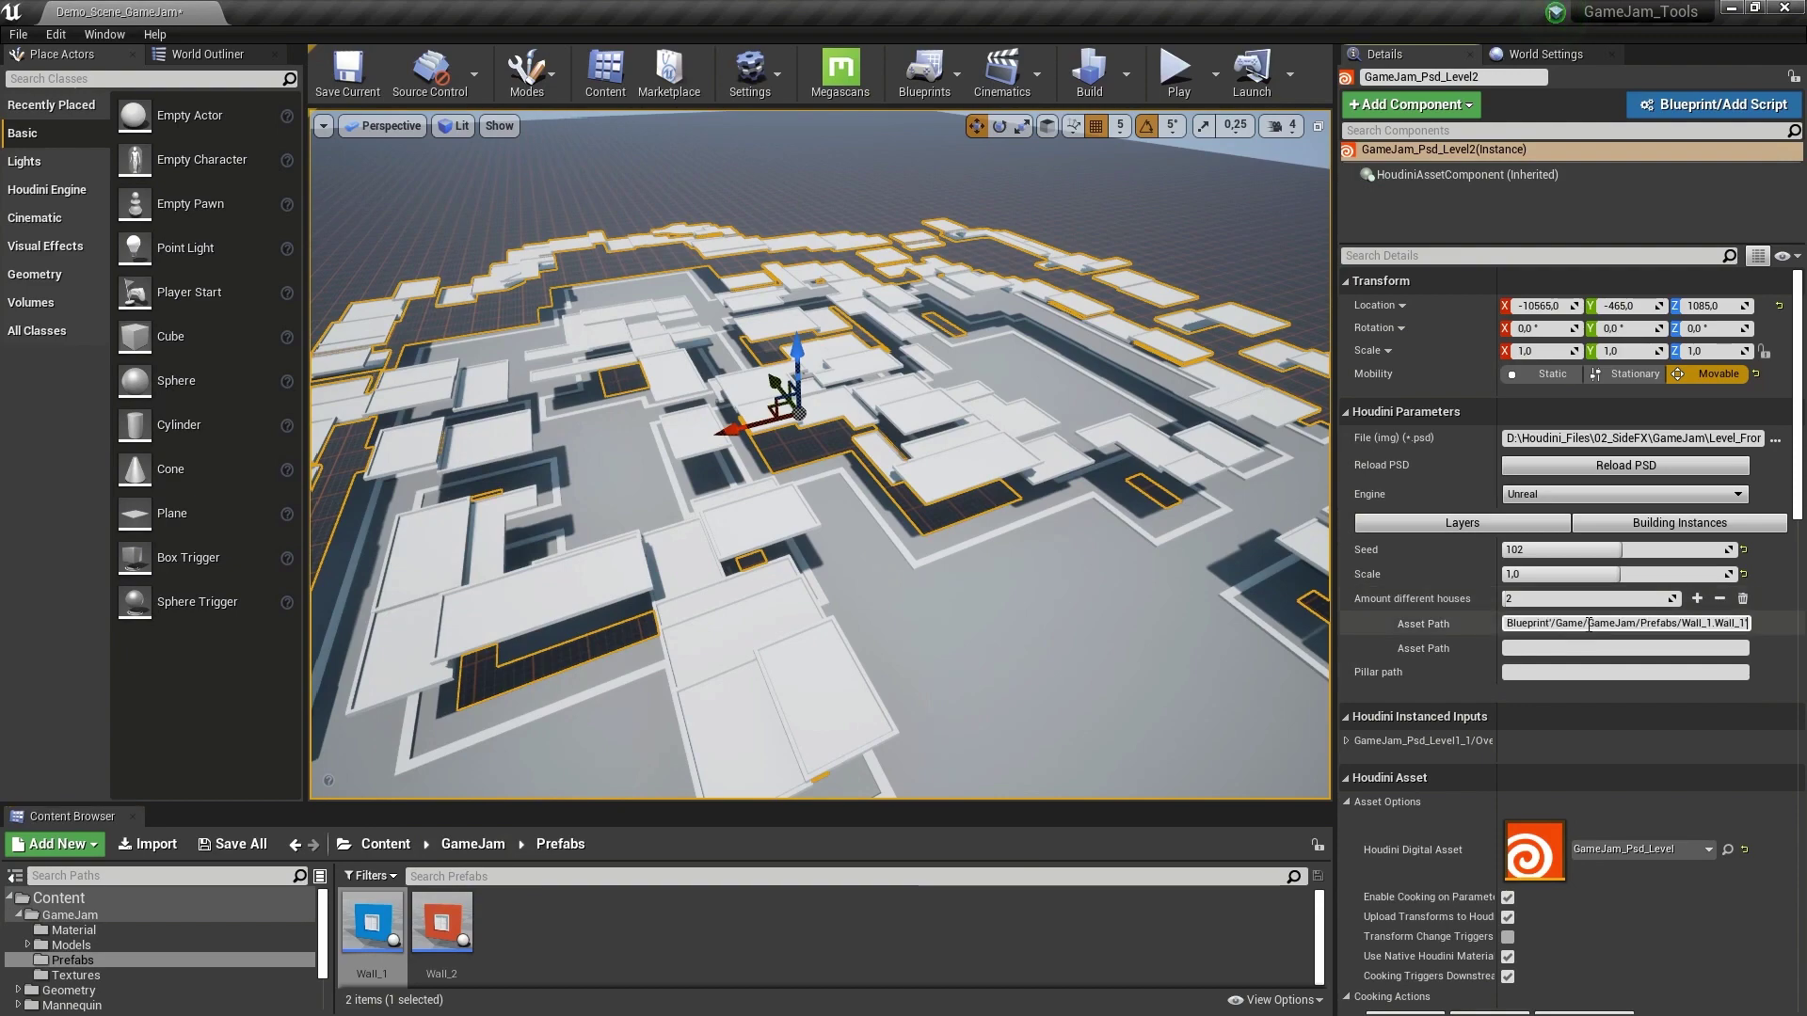
{"action": "right_click_drag", "start_coordinate": [1004, 579], "coordinate": [991, 545]}
{"action": "right_click", "coordinate": [1005, 563]}
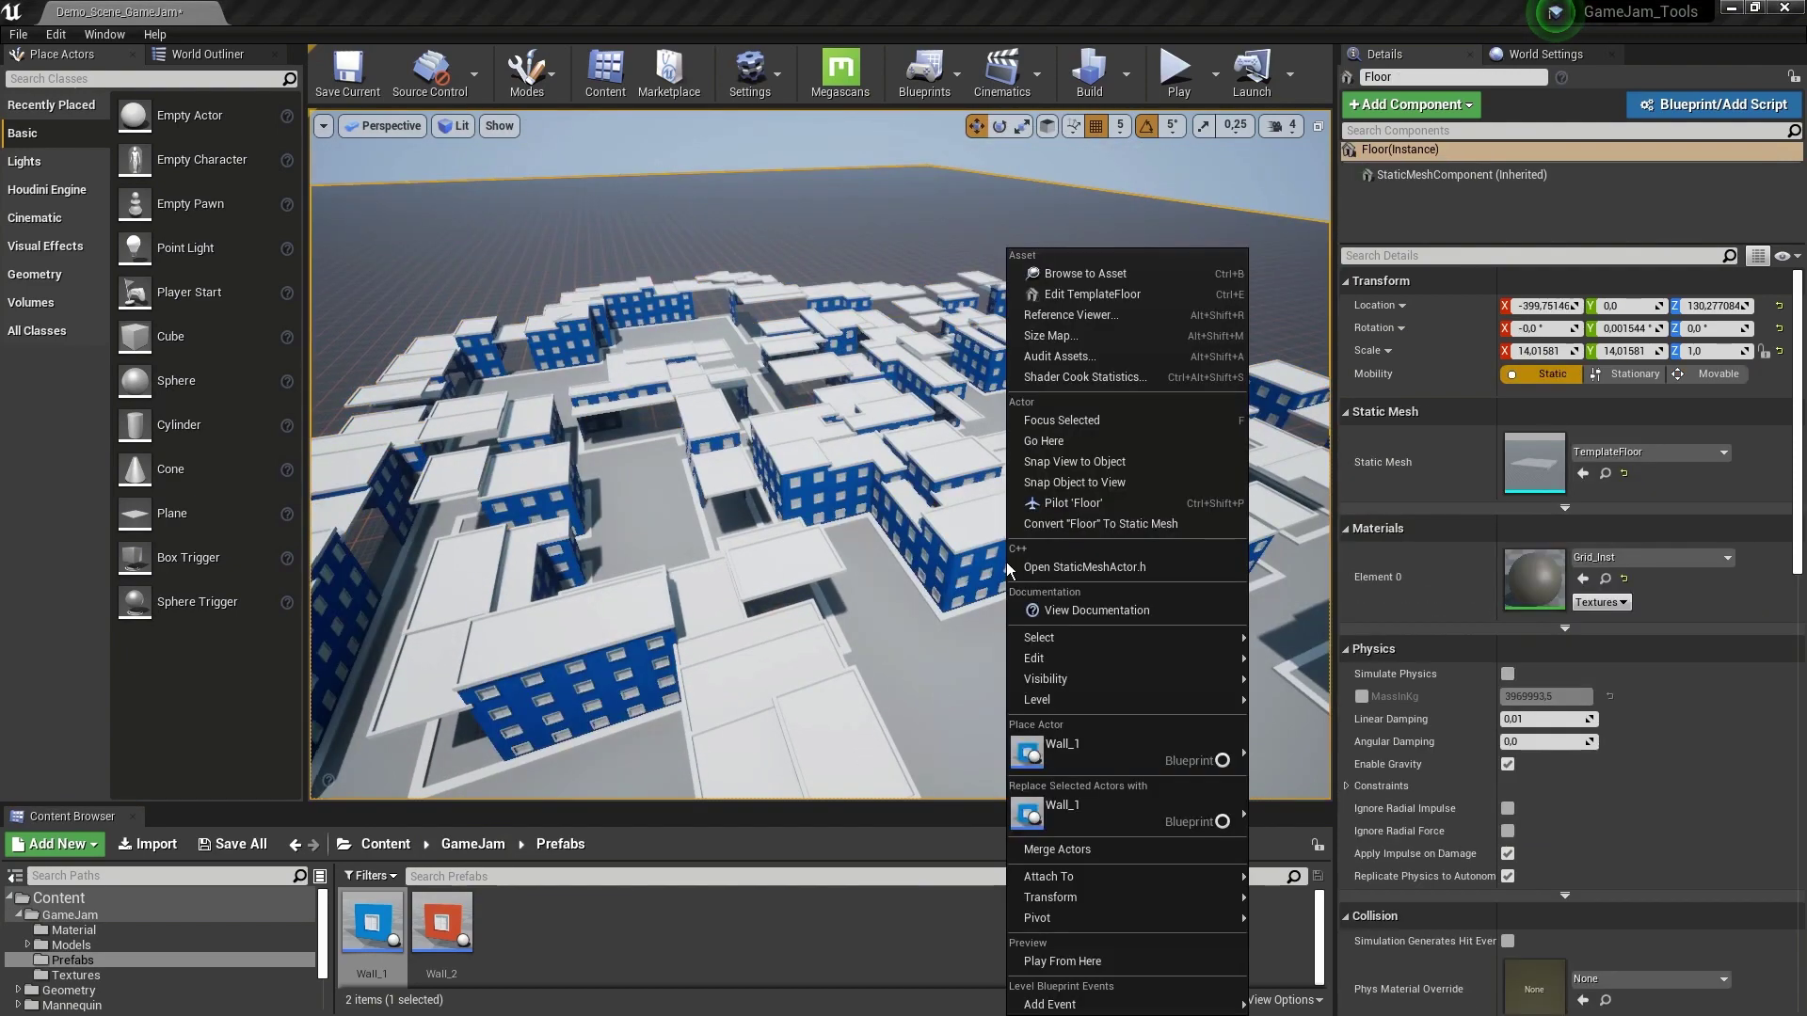
{"action": "right_click_drag", "start_coordinate": [840, 526], "coordinate": [839, 504]}
{"action": "left_click", "coordinate": [847, 565]}
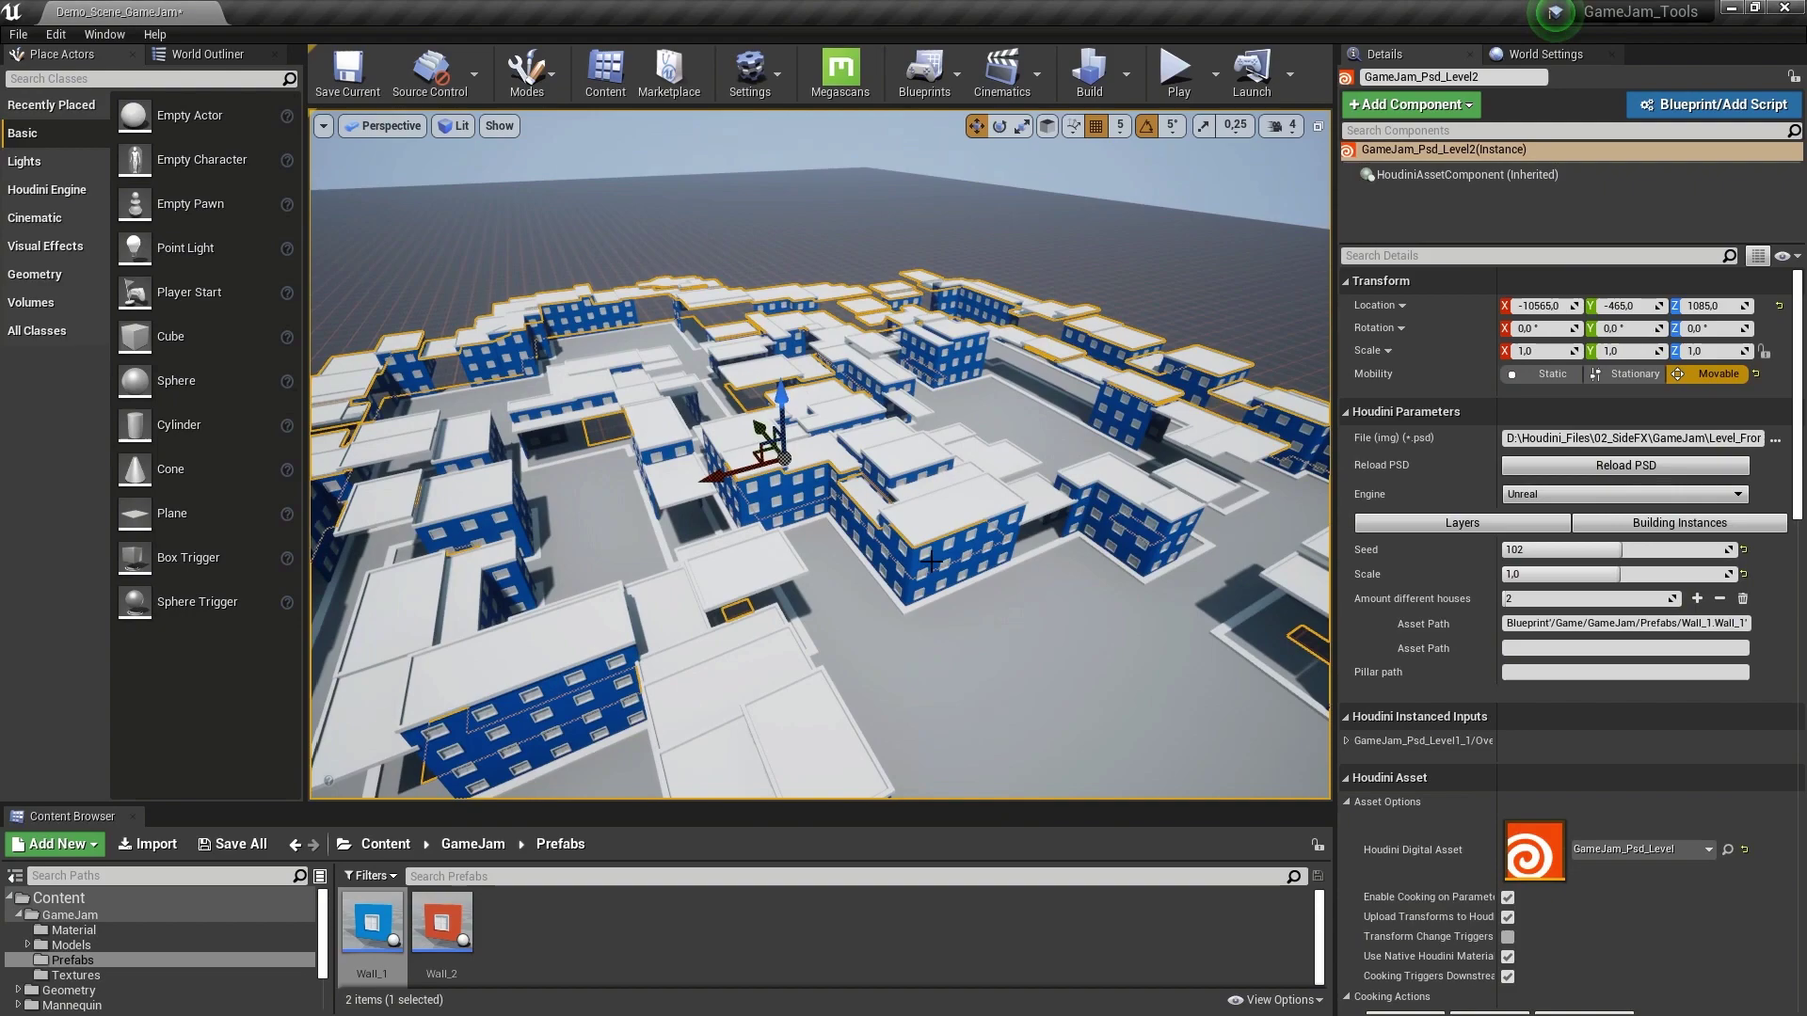
Copy the reference of the Wall_2 prefab, enter it as the second house's Asset Path, and check the regenerated buildings.
{"action": "right_click_drag", "start_coordinate": [931, 561], "coordinate": [1073, 520]}
{"action": "key", "text": "w"}
{"action": "key", "text": "w"}
{"action": "right_click_drag", "start_coordinate": [847, 499], "coordinate": [847, 565]}
{"action": "right_click", "coordinate": [442, 927]}
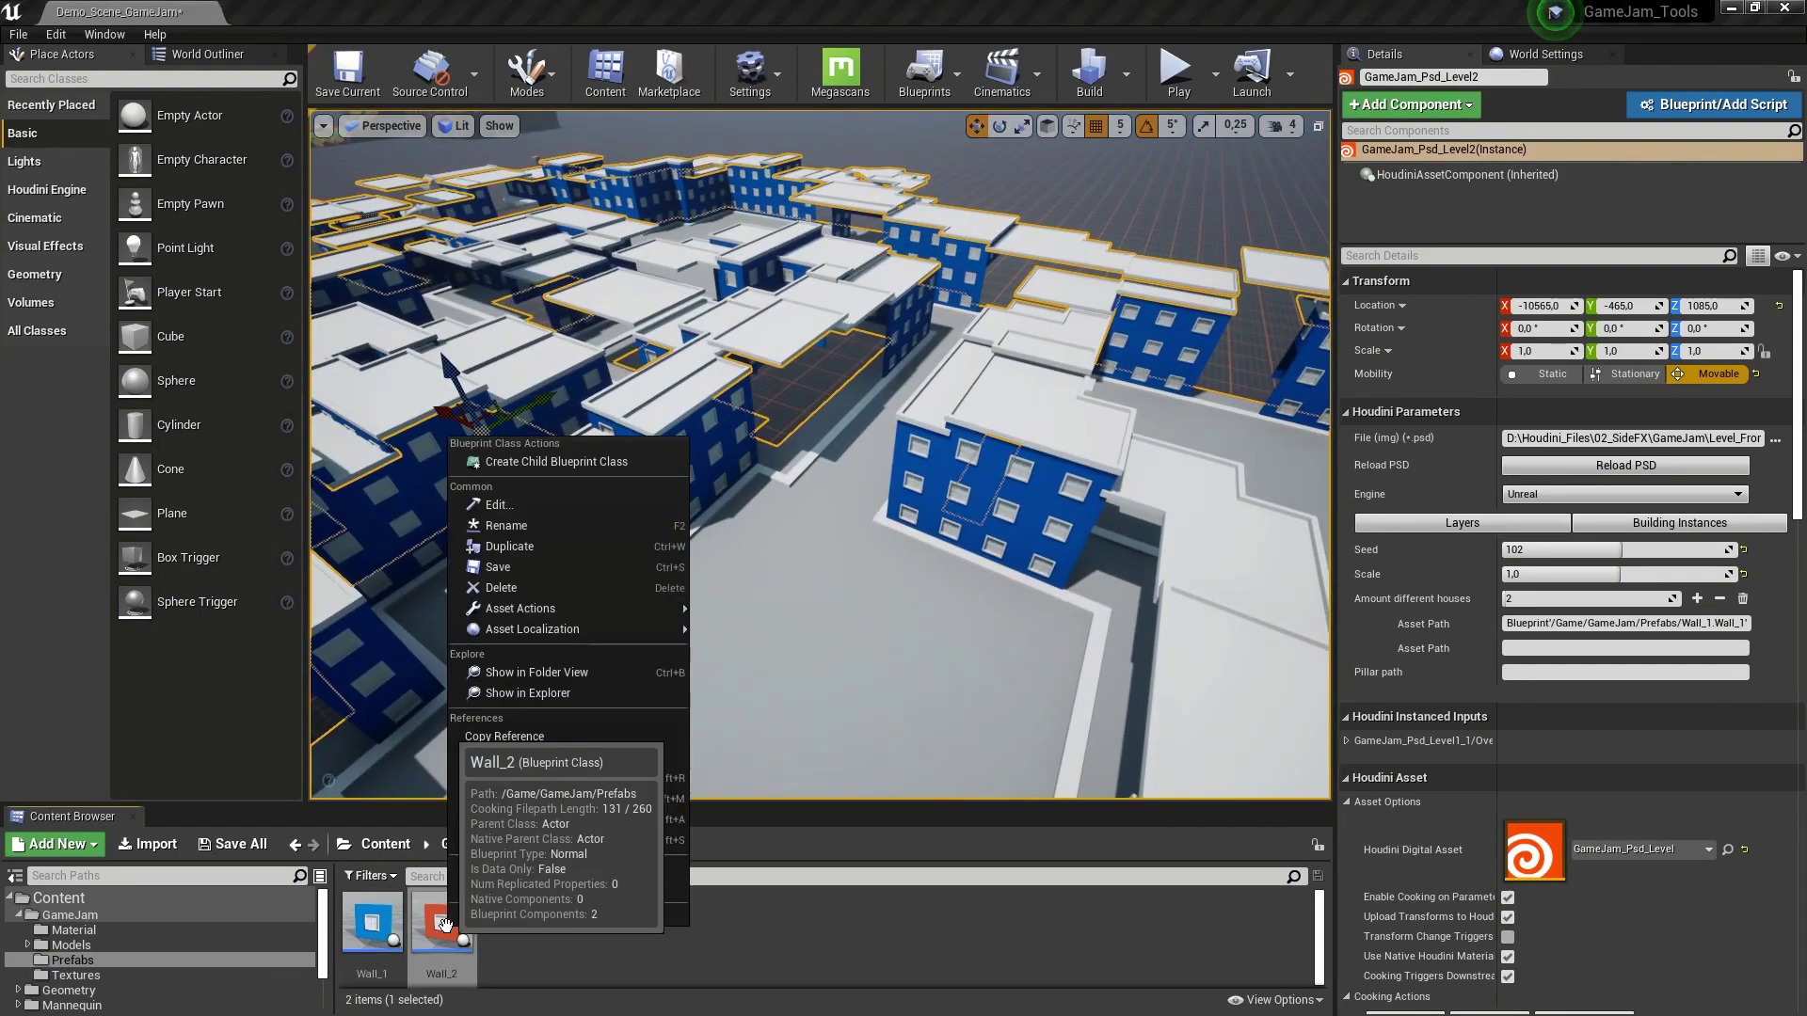
{"action": "left_click", "coordinate": [534, 753]}
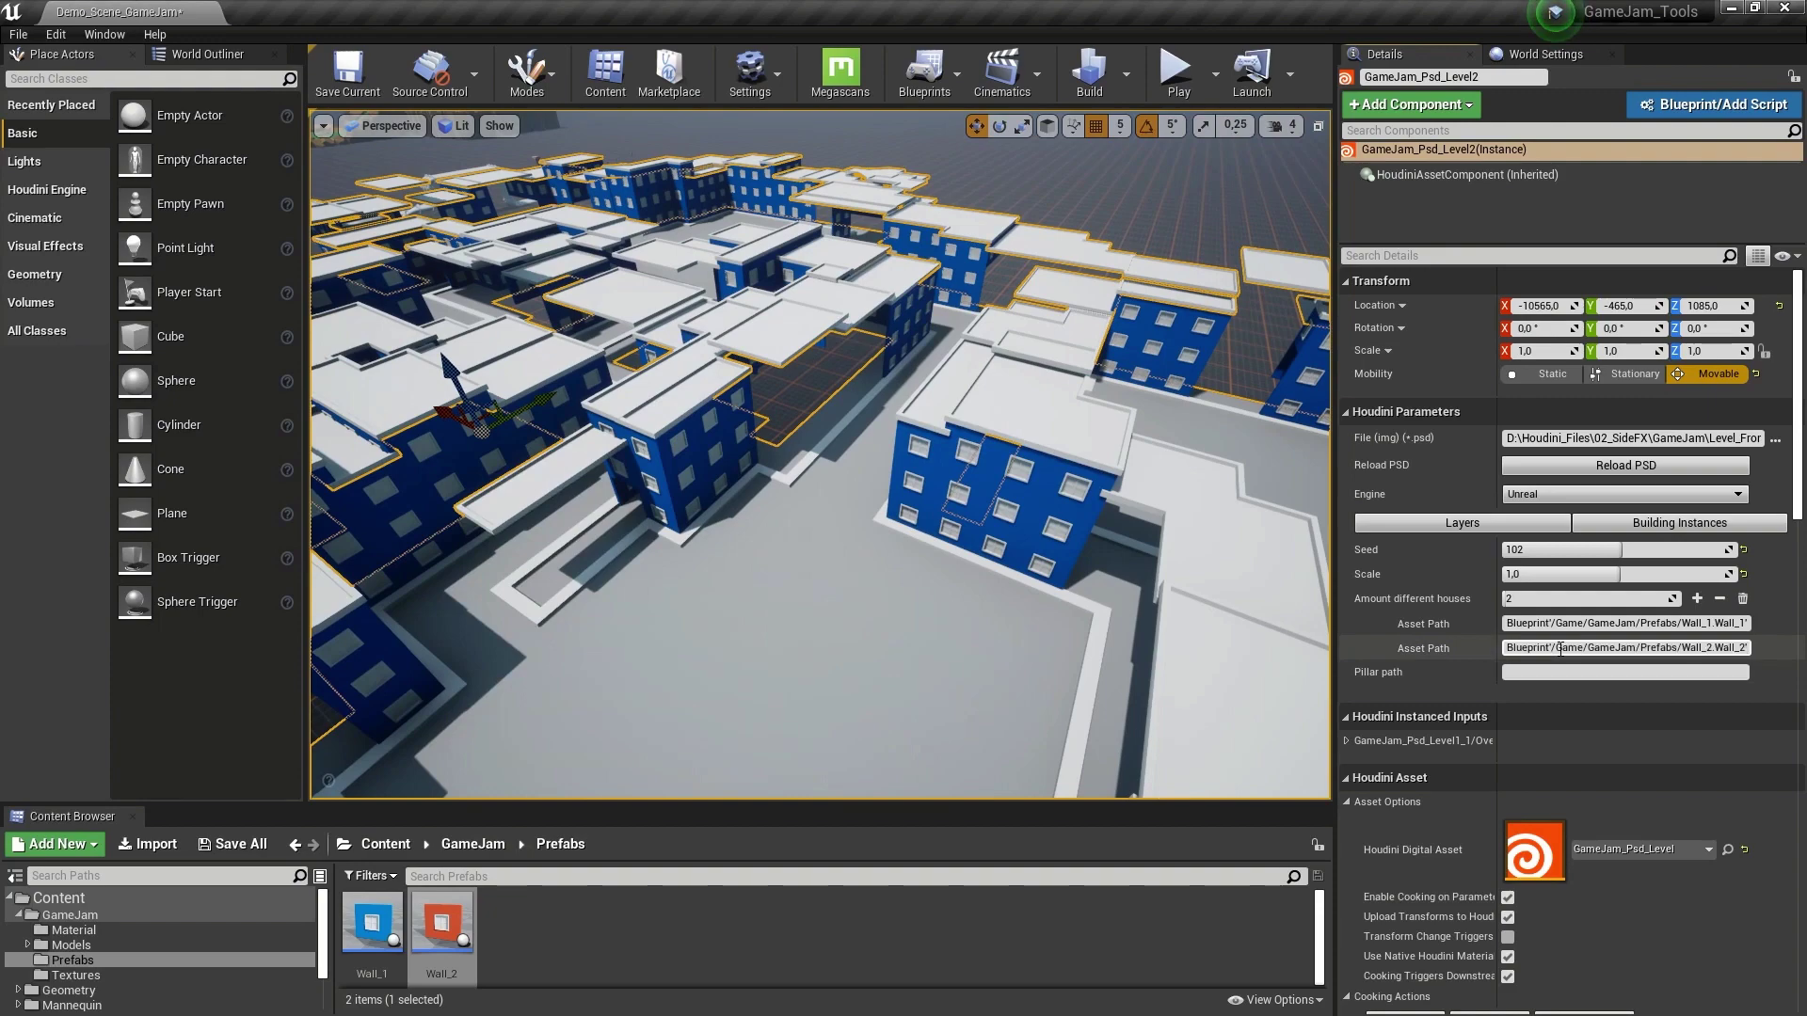
{"action": "key", "text": "Return"}
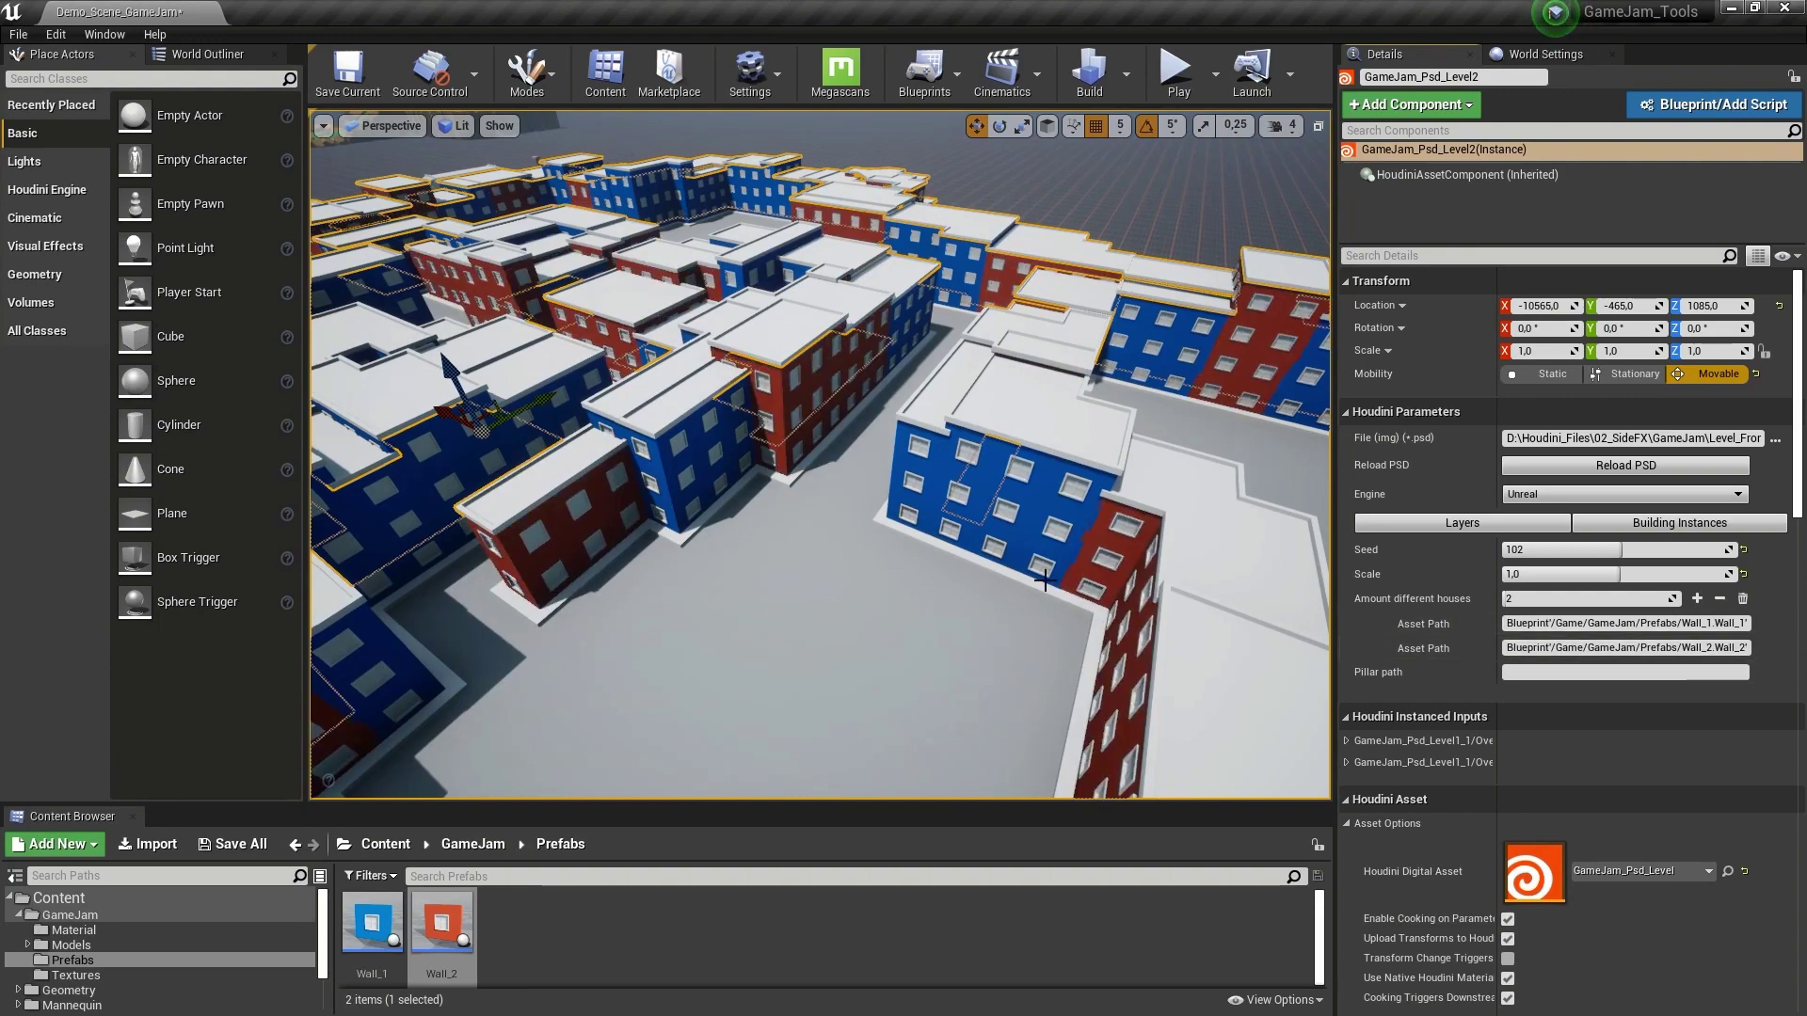
{"action": "right_click_drag", "start_coordinate": [1044, 580], "coordinate": [1129, 519]}
{"action": "key", "text": "g"}
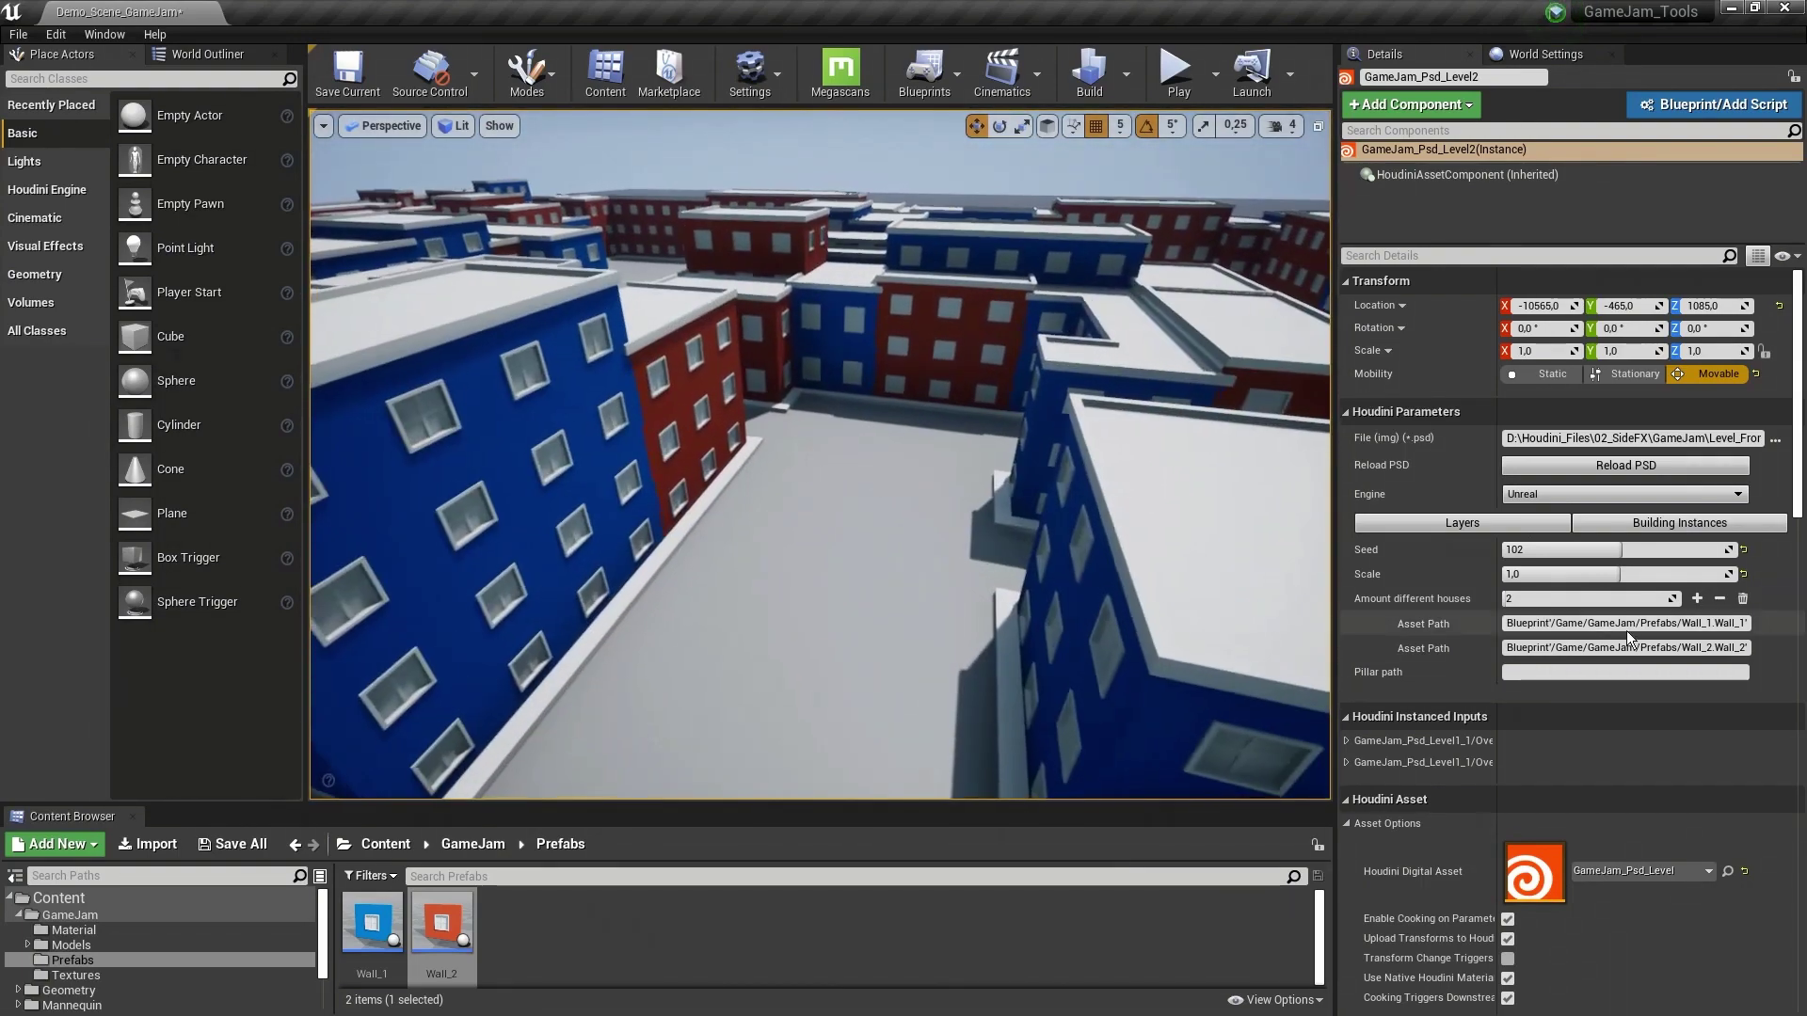
{"action": "mouse_move", "coordinate": [919, 593]}
{"action": "right_mouse_down"}
{"action": "mouse_move", "coordinate": [920, 568]}
{"action": "mouse_move", "coordinate": [903, 579]}
{"action": "right_mouse_up"}
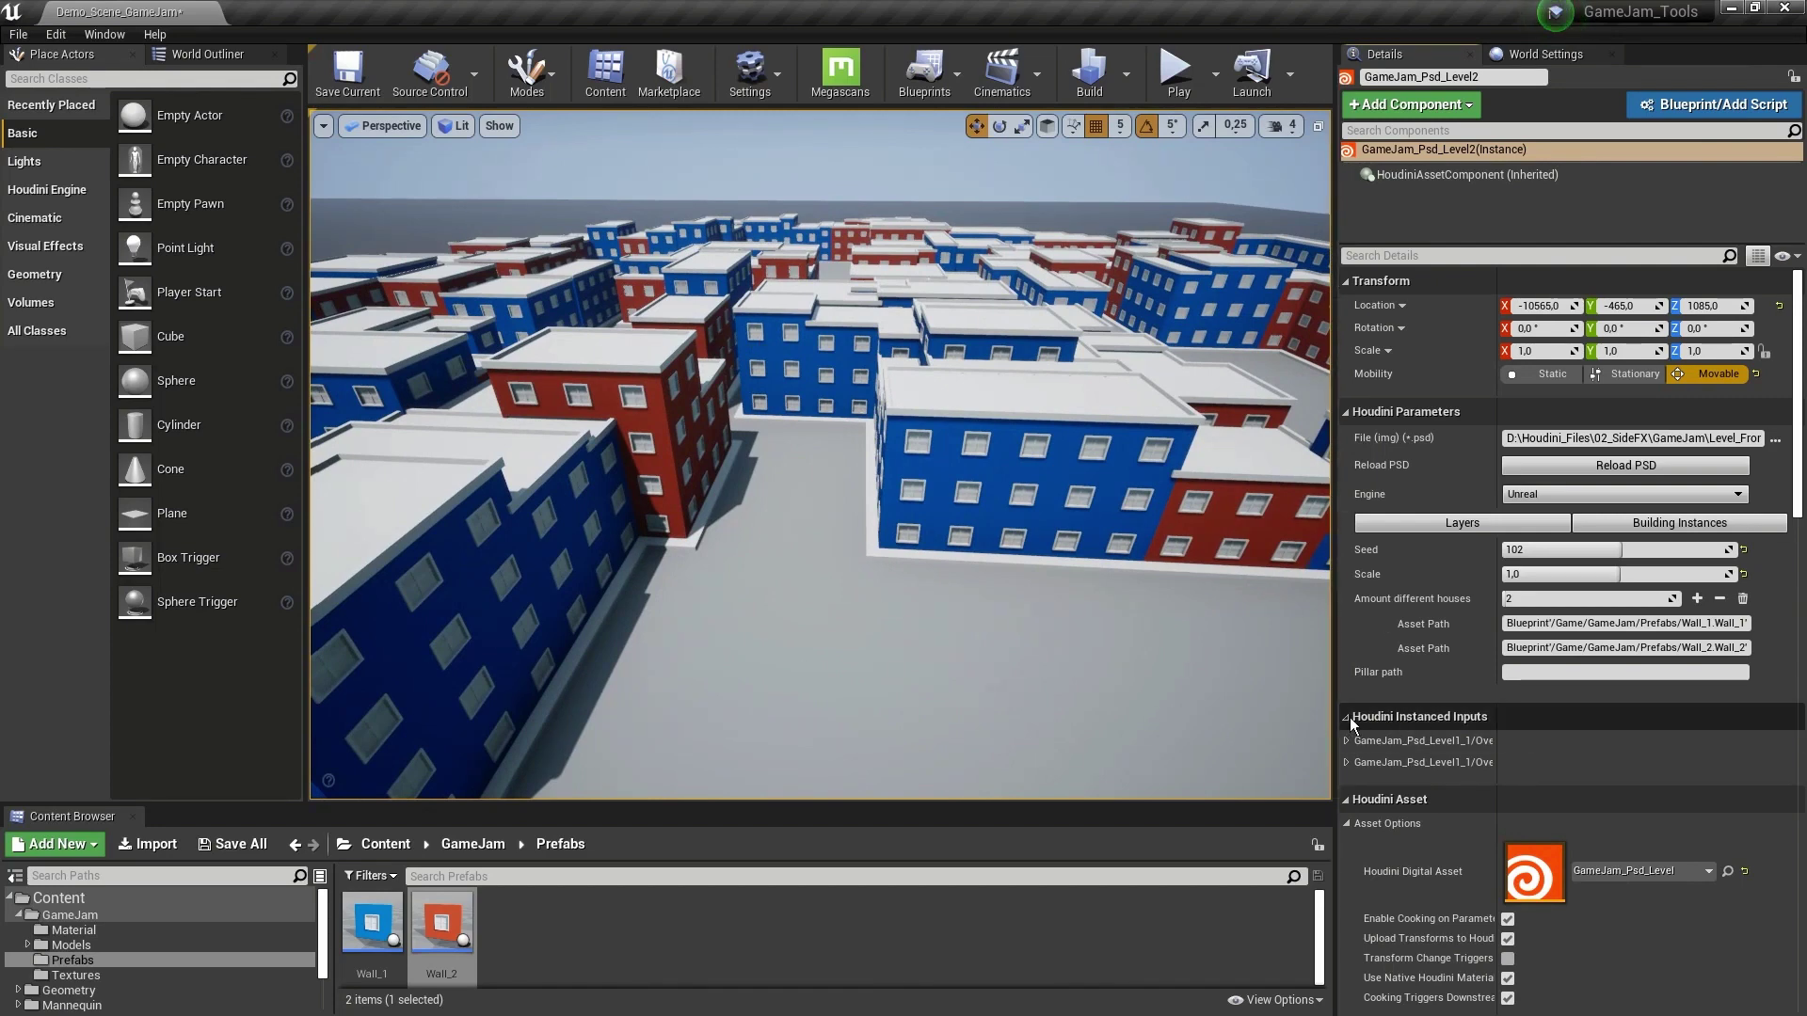
Try mixing Wall_2 into the Wall_1 houses as a second instance in the Houdini instanced inputs, and inspect the façades.
{"action": "left_click", "coordinate": [1347, 740]}
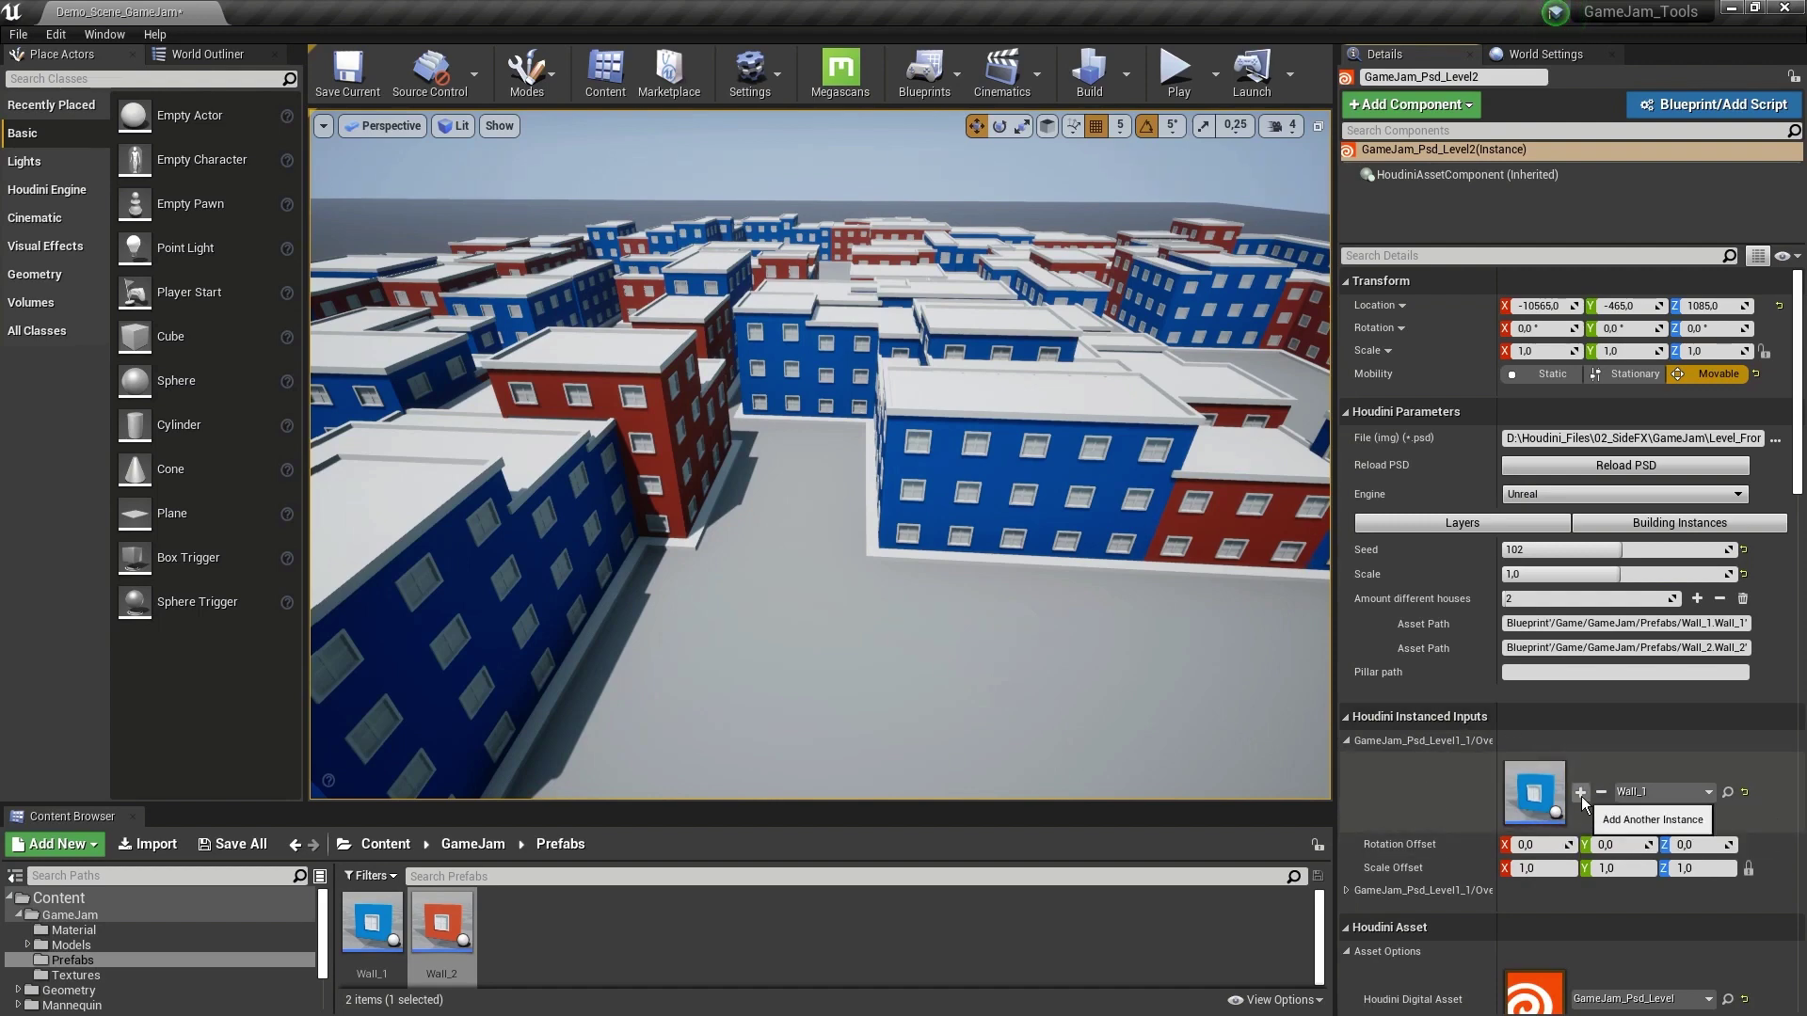
{"action": "left_click", "coordinate": [1346, 891]}
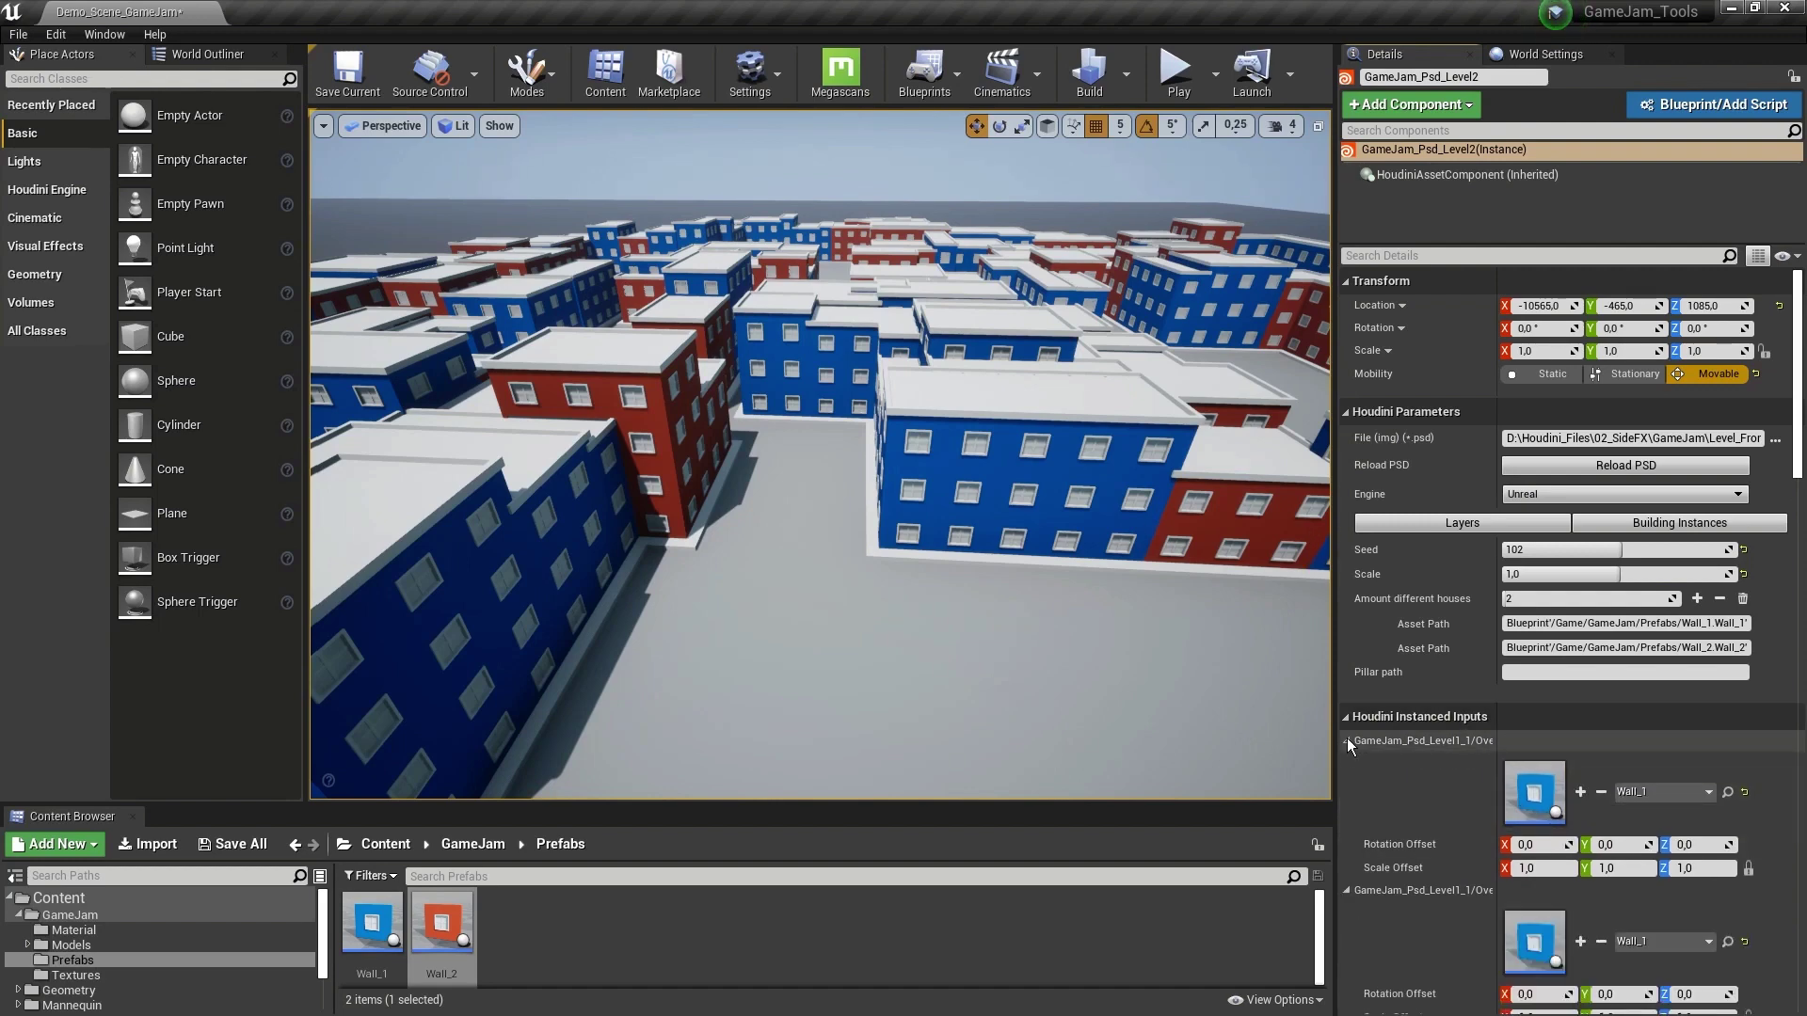
{"action": "scroll", "coordinate": [1556, 764], "scroll_direction": "down", "scroll_amount": 2}
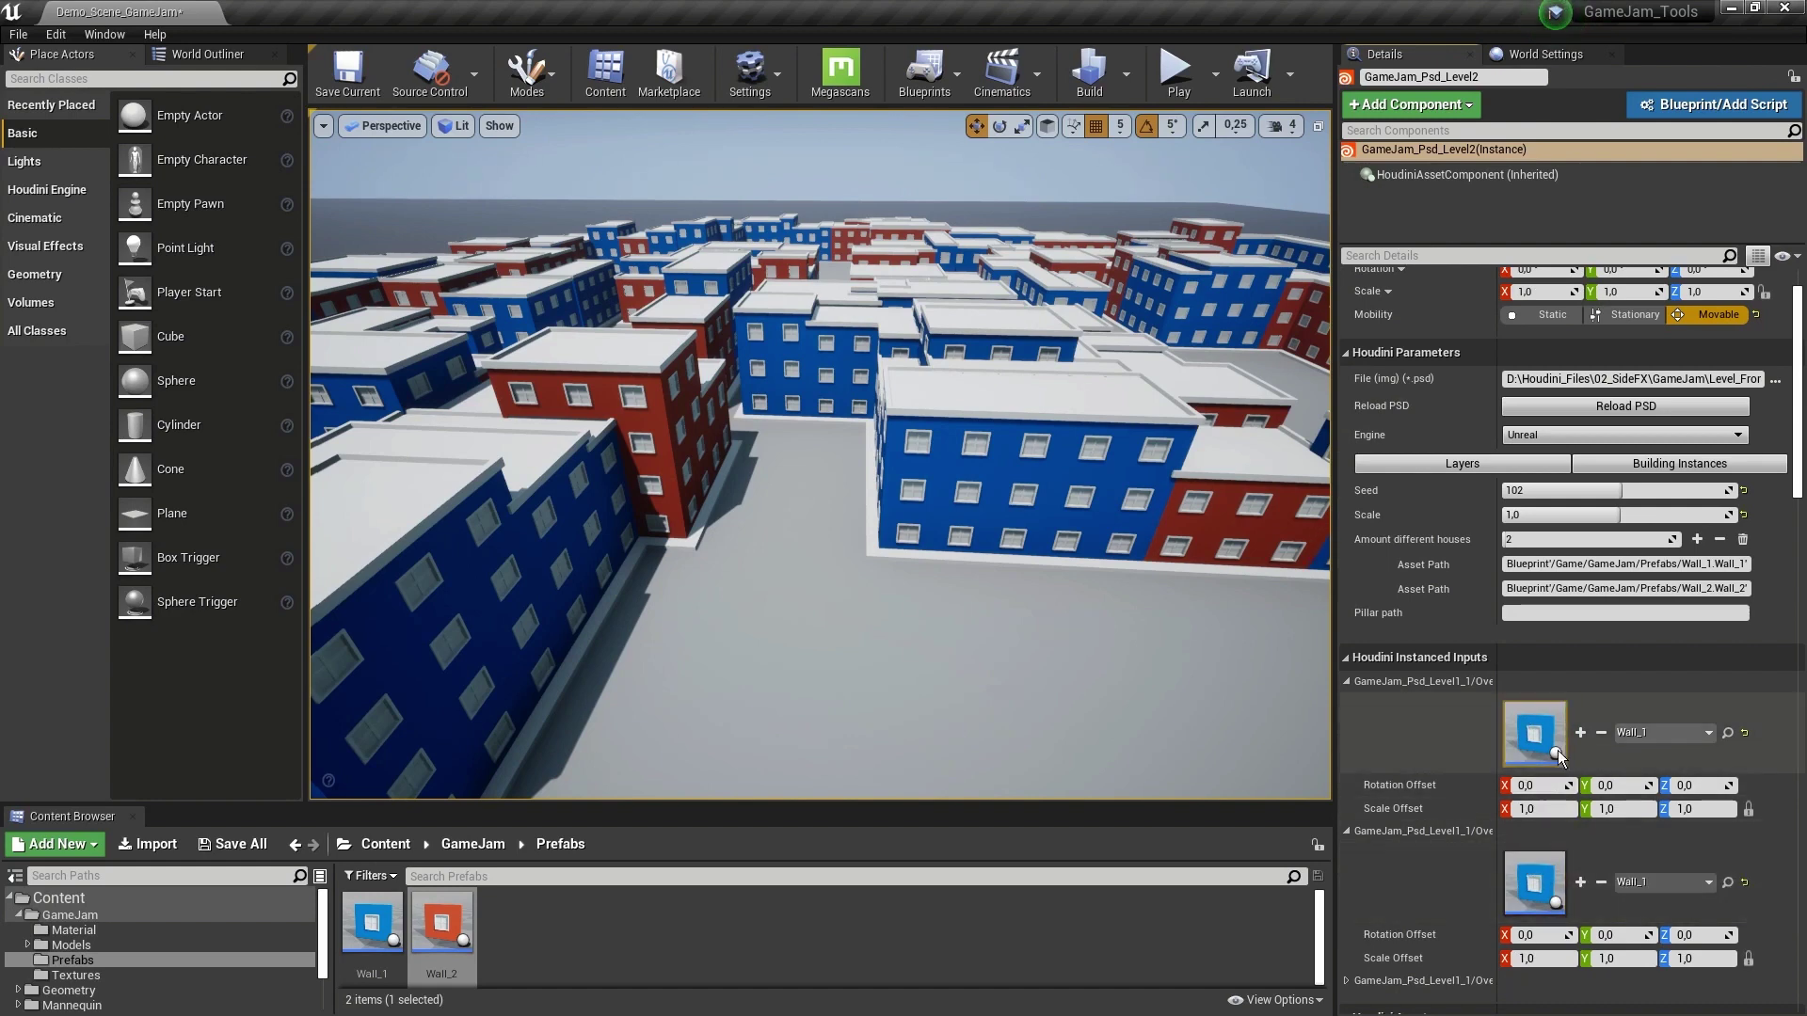
{"action": "left_click_drag", "start_coordinate": [442, 924], "coordinate": [1485, 873]}
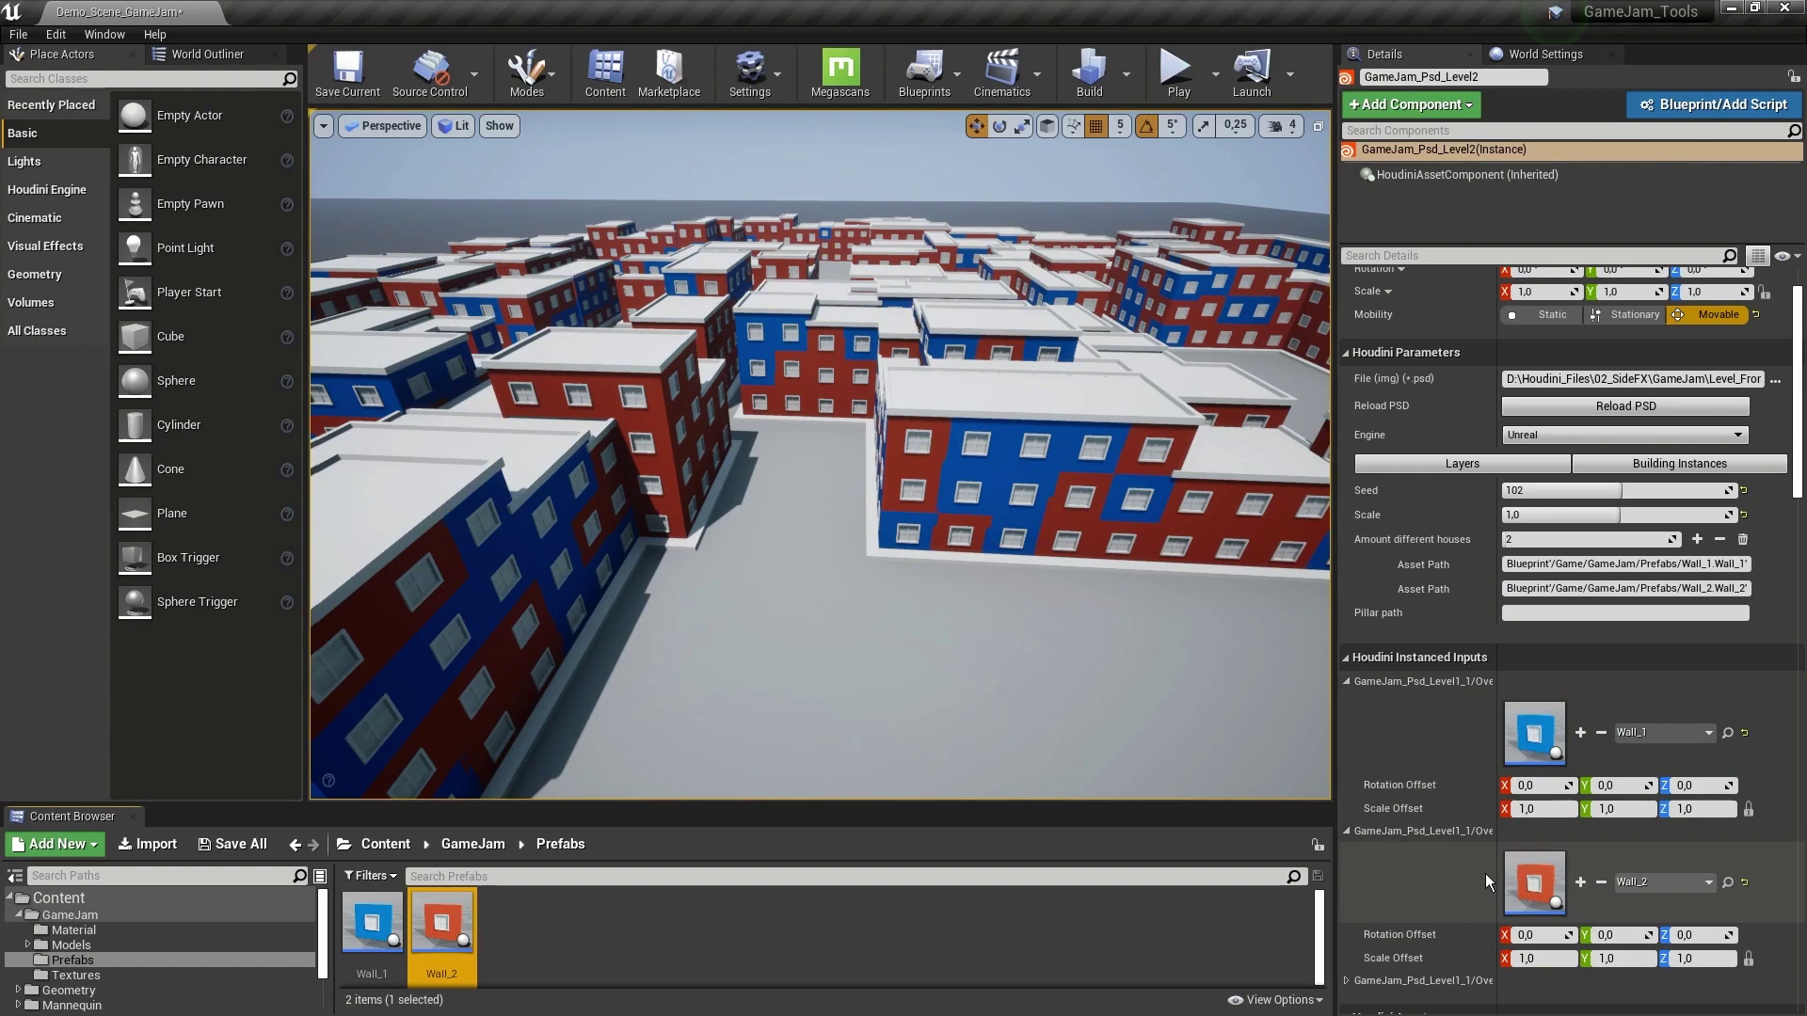
{"action": "right_click_drag", "start_coordinate": [688, 371], "coordinate": [689, 372]}
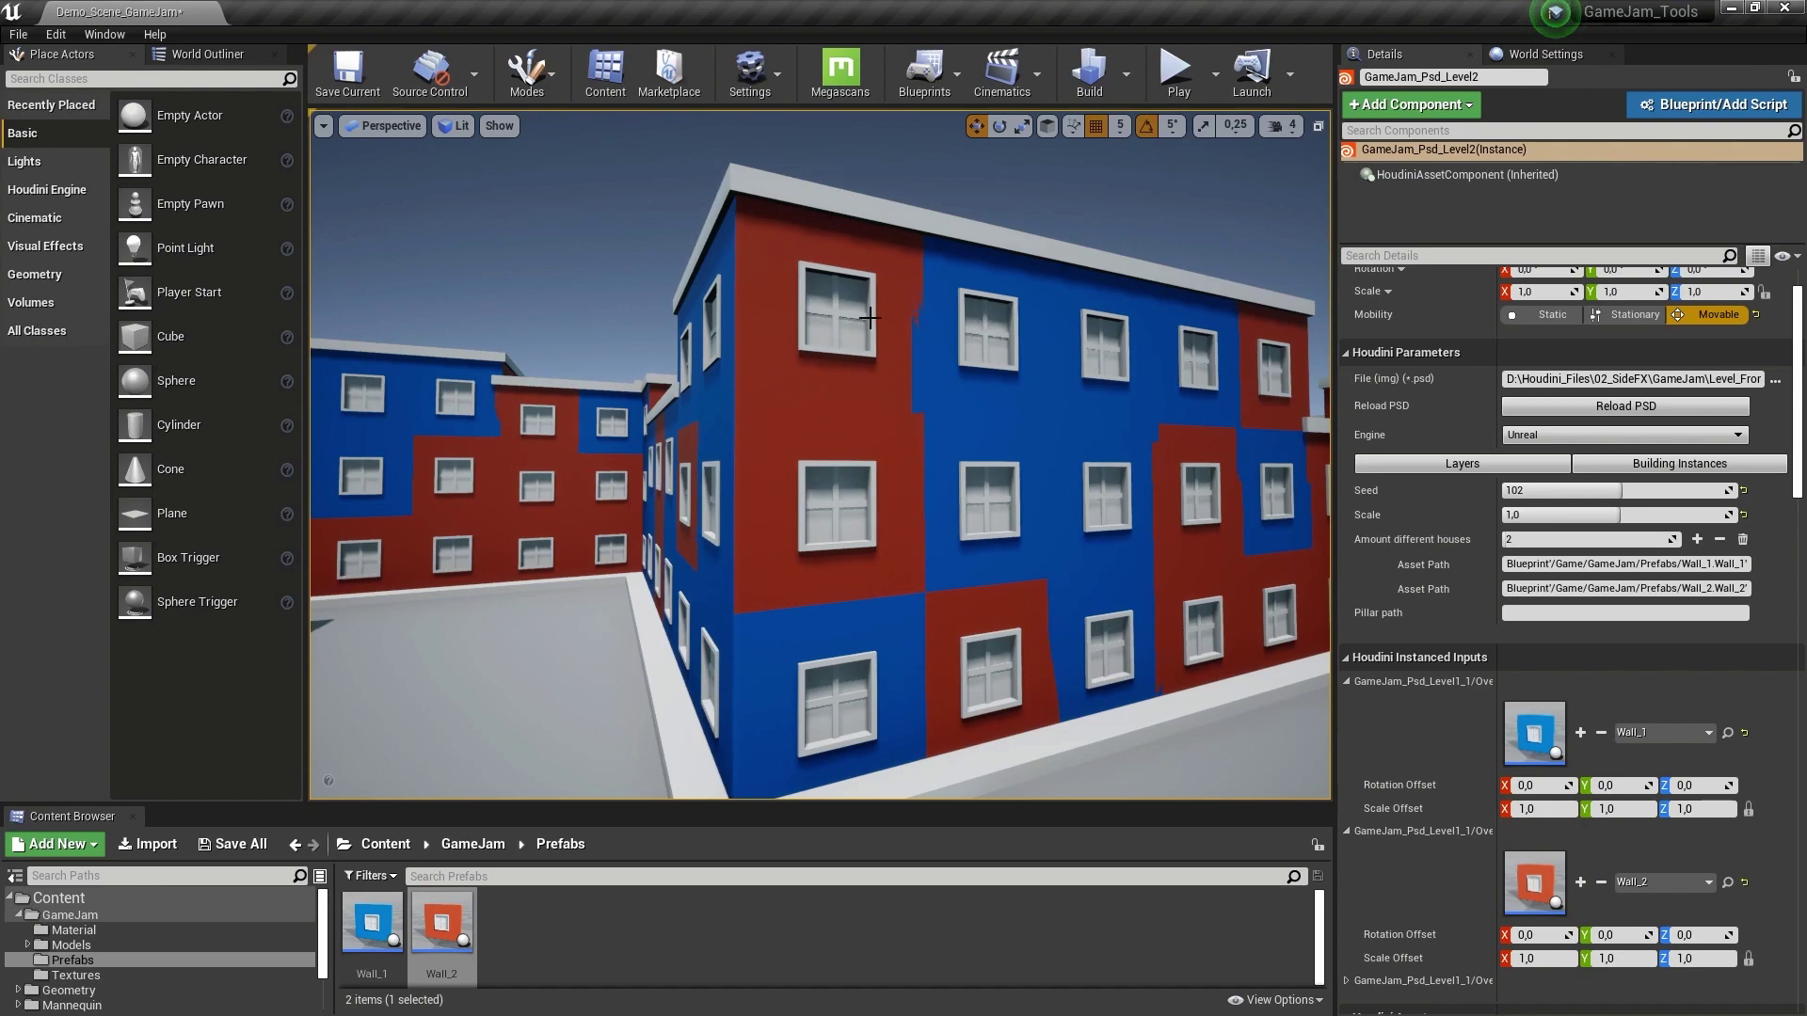
{"action": "left_click_drag", "start_coordinate": [1064, 408], "coordinate": [856, 421], "text": "alt"}
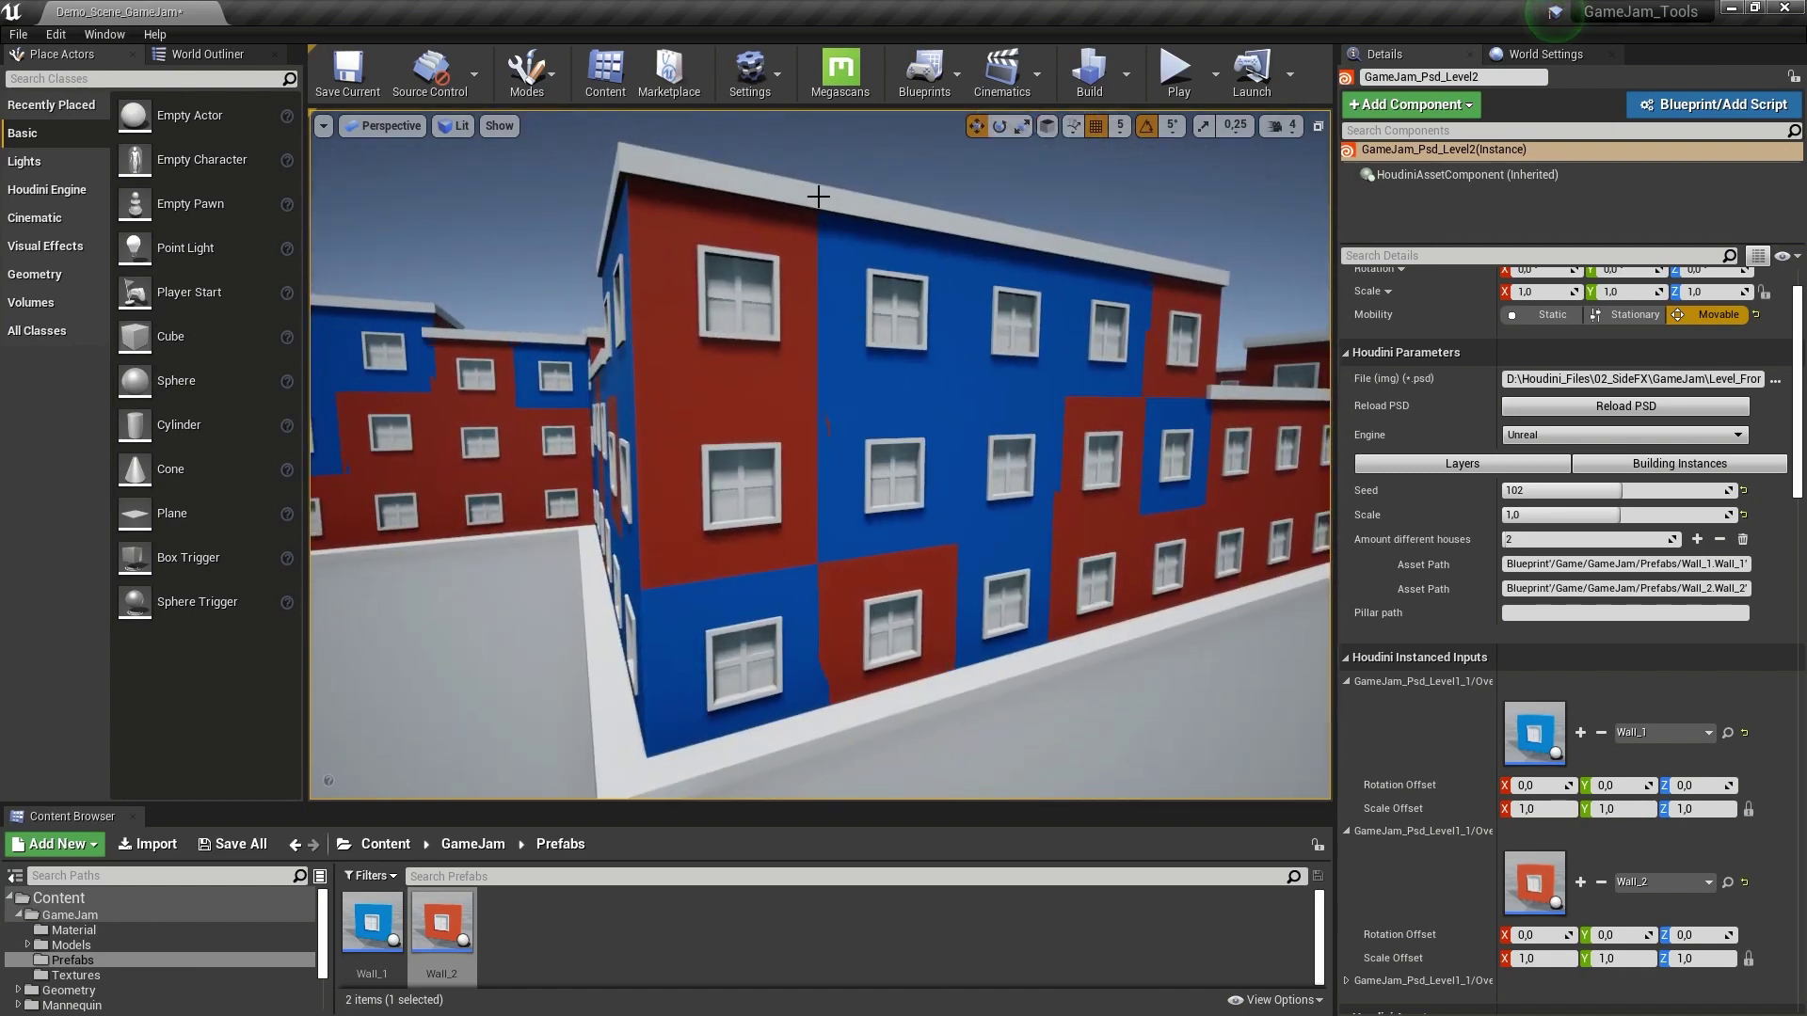
{"action": "left_click_drag", "start_coordinate": [841, 302], "coordinate": [1133, 311], "text": "alt"}
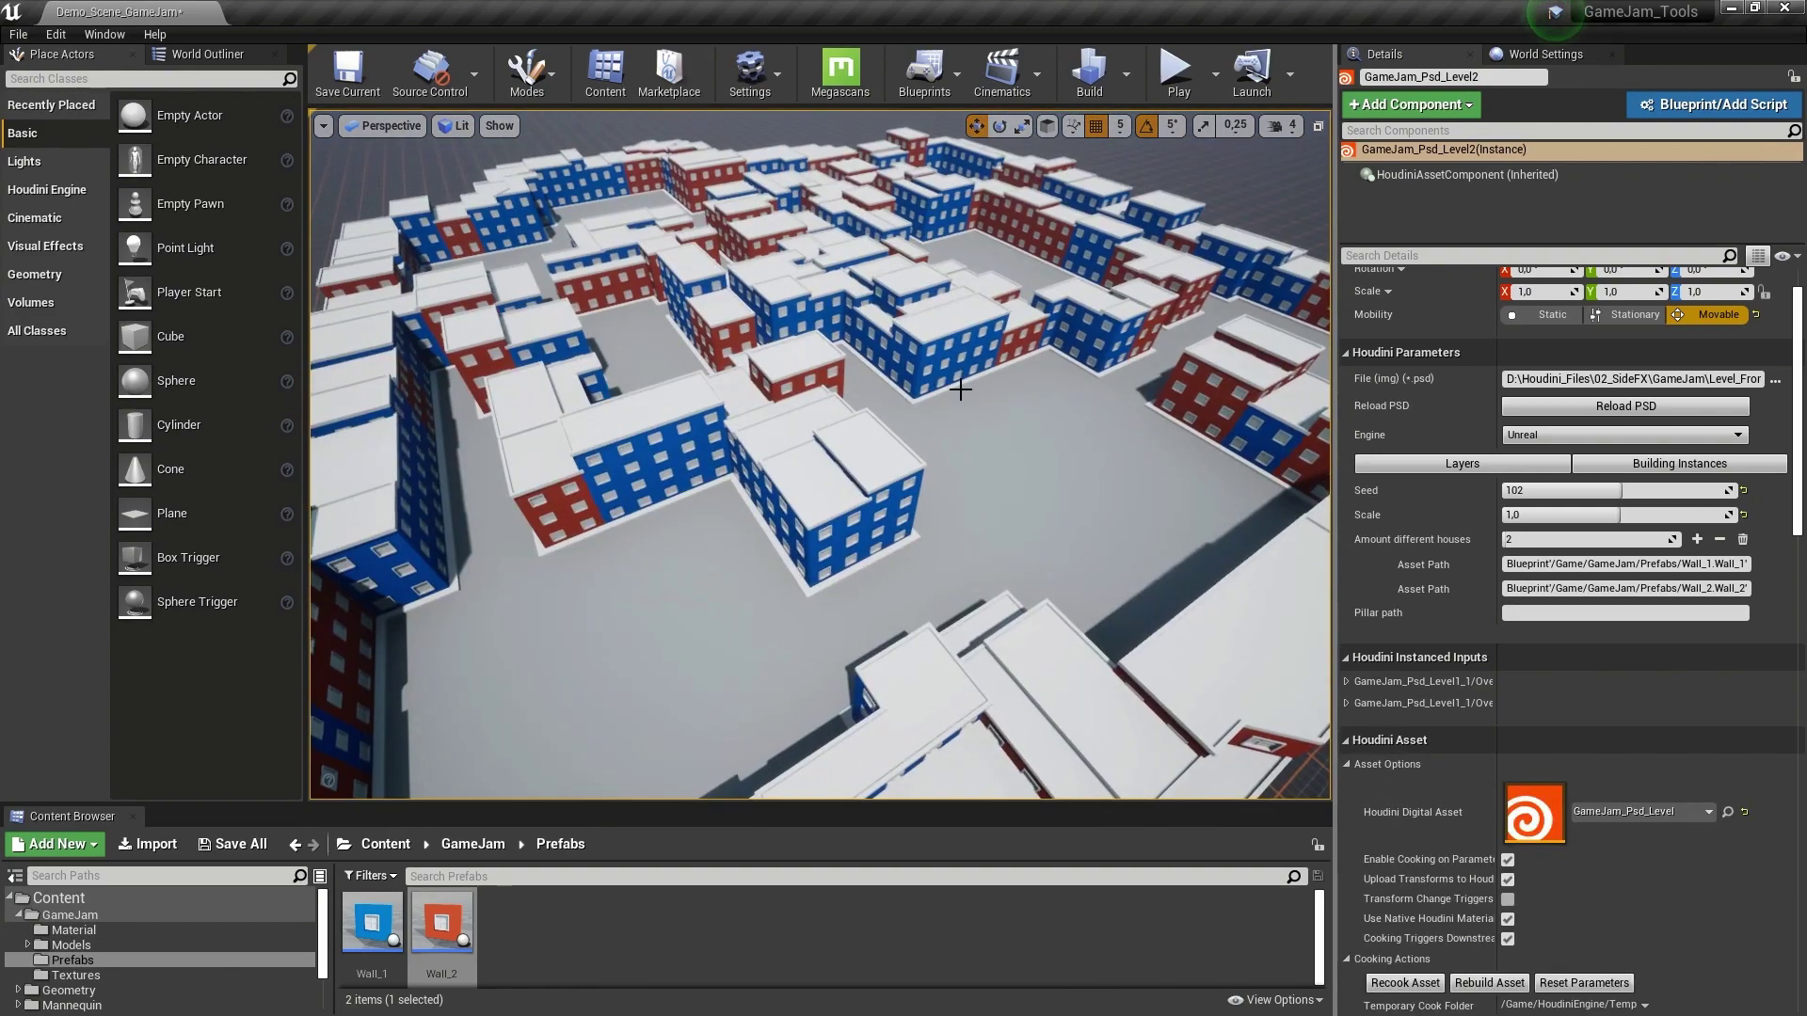
Copy the reference of the Test_Geo_pig model from the Models folder into the Props layer's Asset path, and check the scattered models.
{"action": "left_click", "coordinate": [1489, 465]}
{"action": "scroll", "coordinate": [1513, 728], "scroll_direction": "down", "scroll_amount": 2}
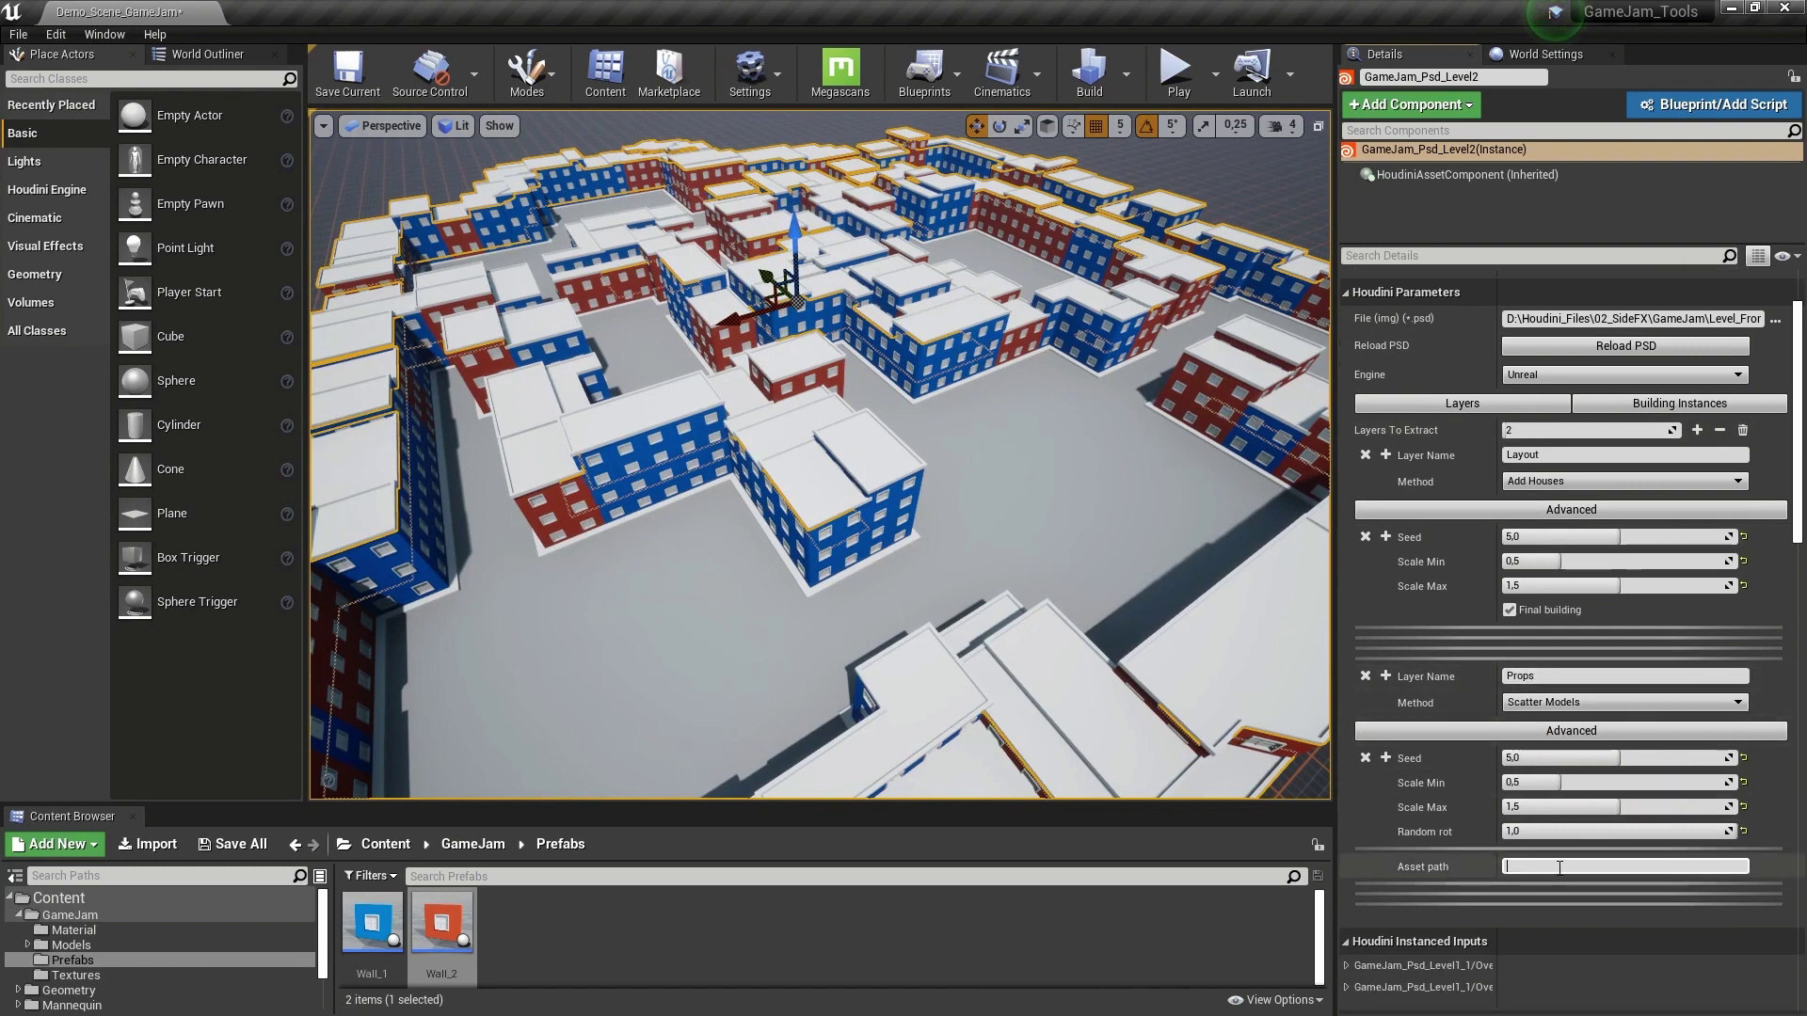
{"action": "left_click", "coordinate": [73, 930]}
{"action": "left_click", "coordinate": [69, 943]}
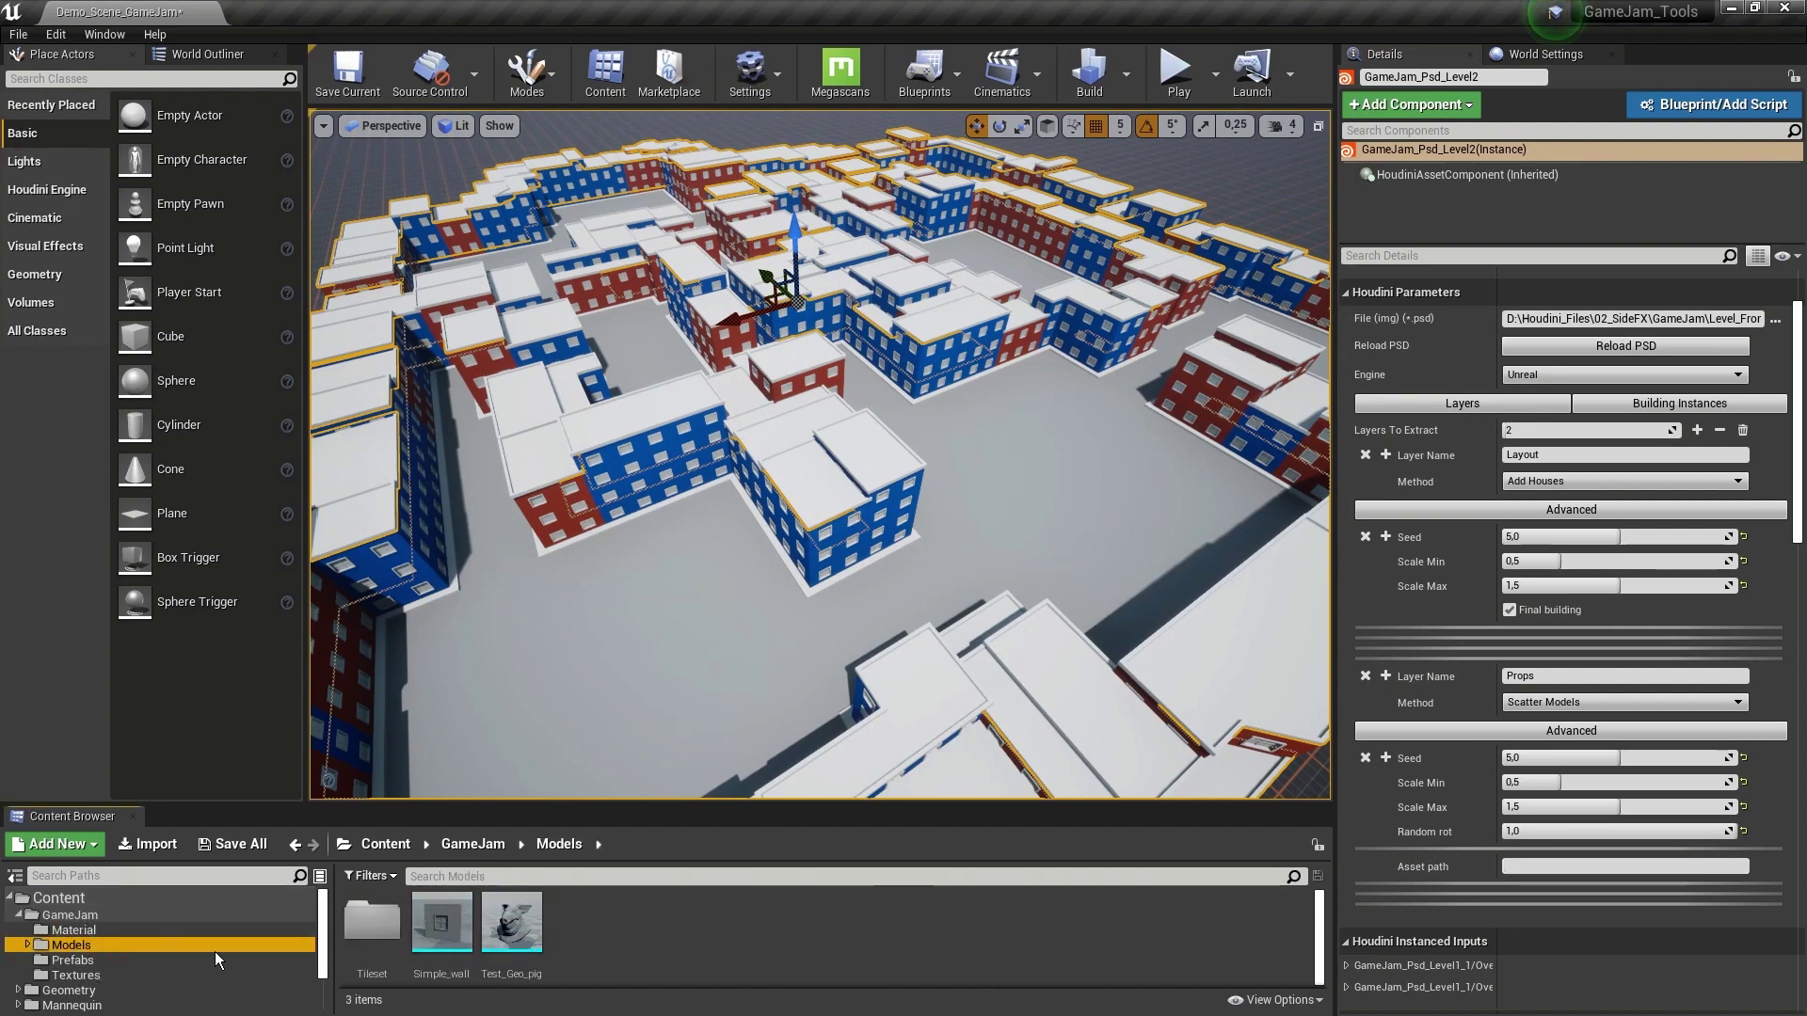
{"action": "right_click", "coordinate": [517, 927]}
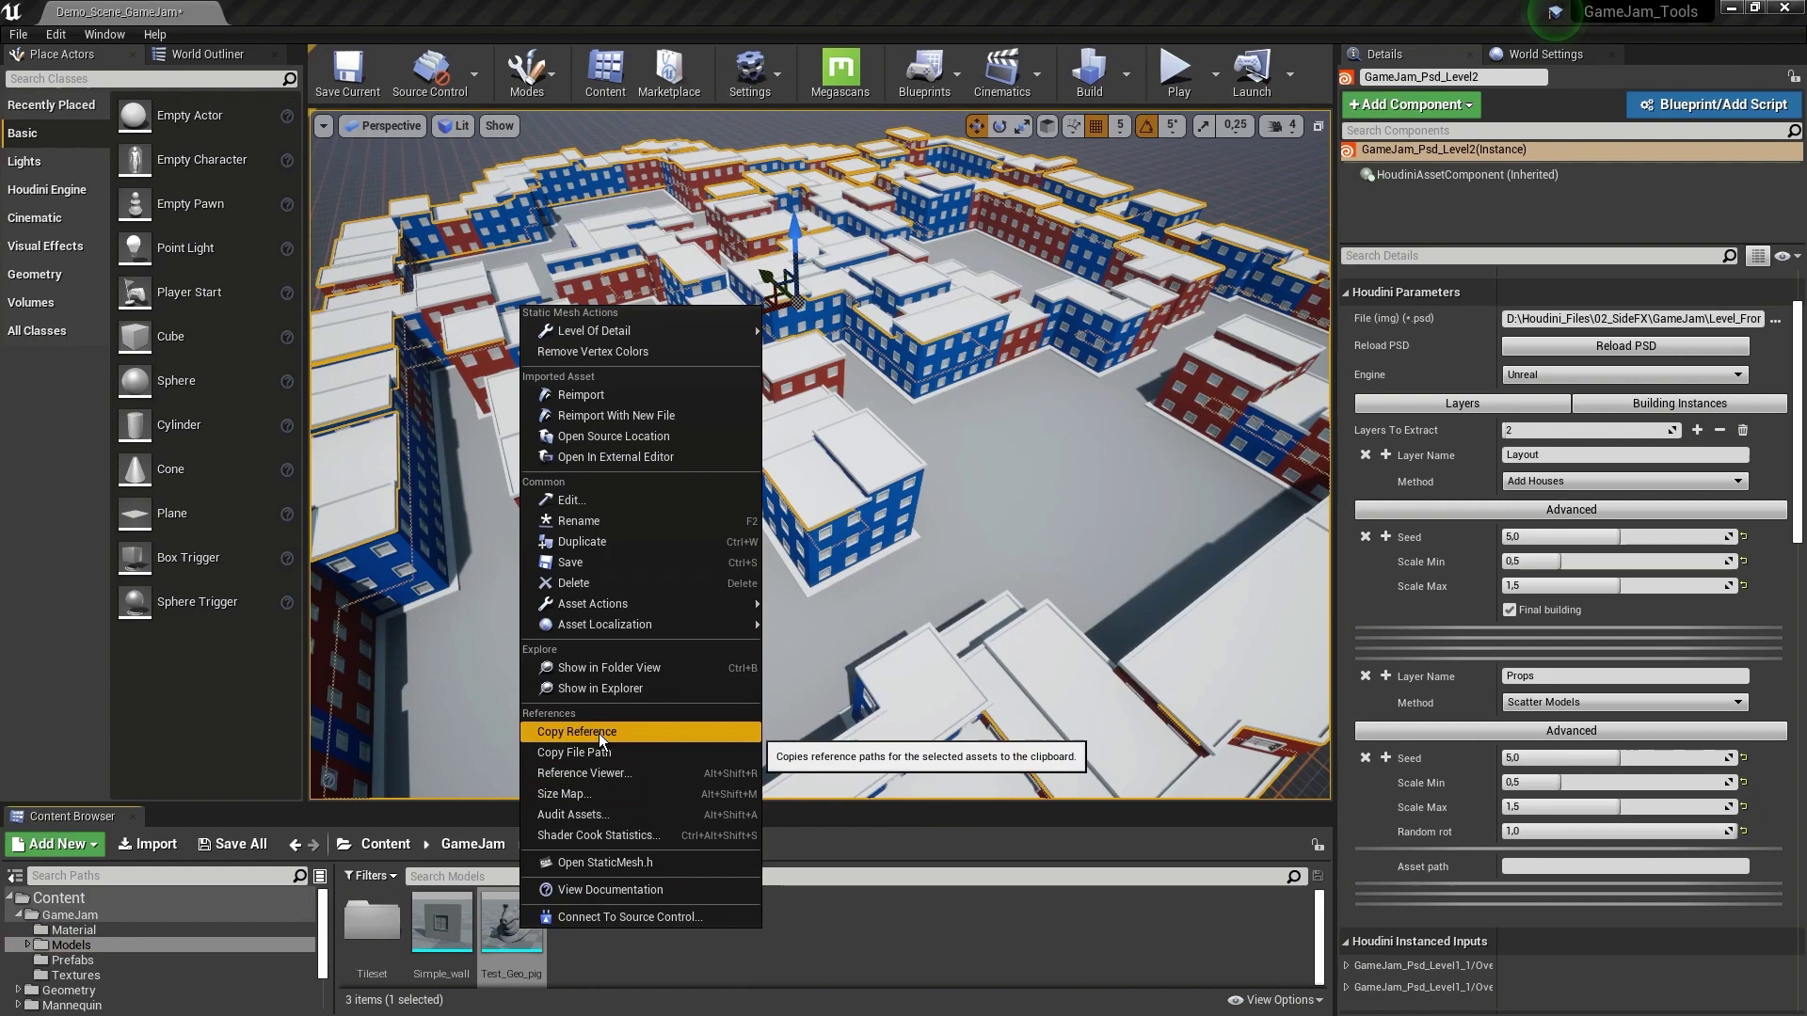
{"action": "left_click", "coordinate": [598, 732]}
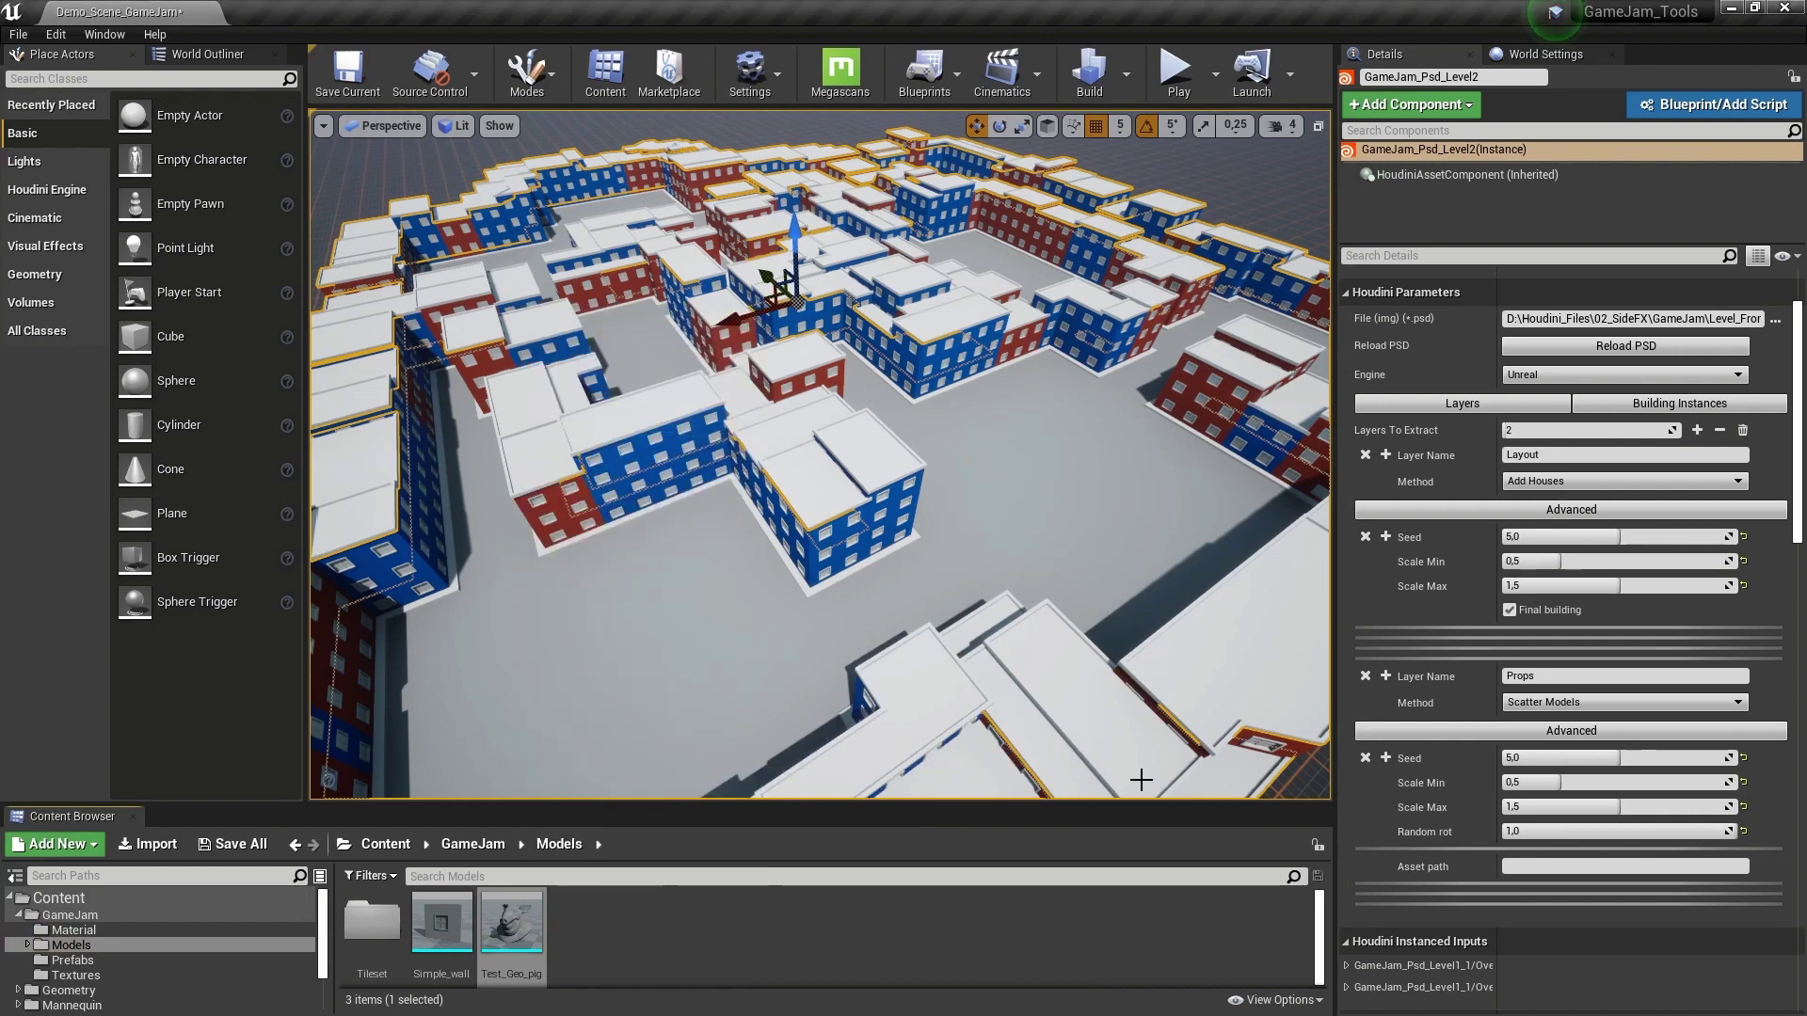
{"action": "left_click", "coordinate": [1537, 866]}
{"action": "key", "text": "ctrl+v"}
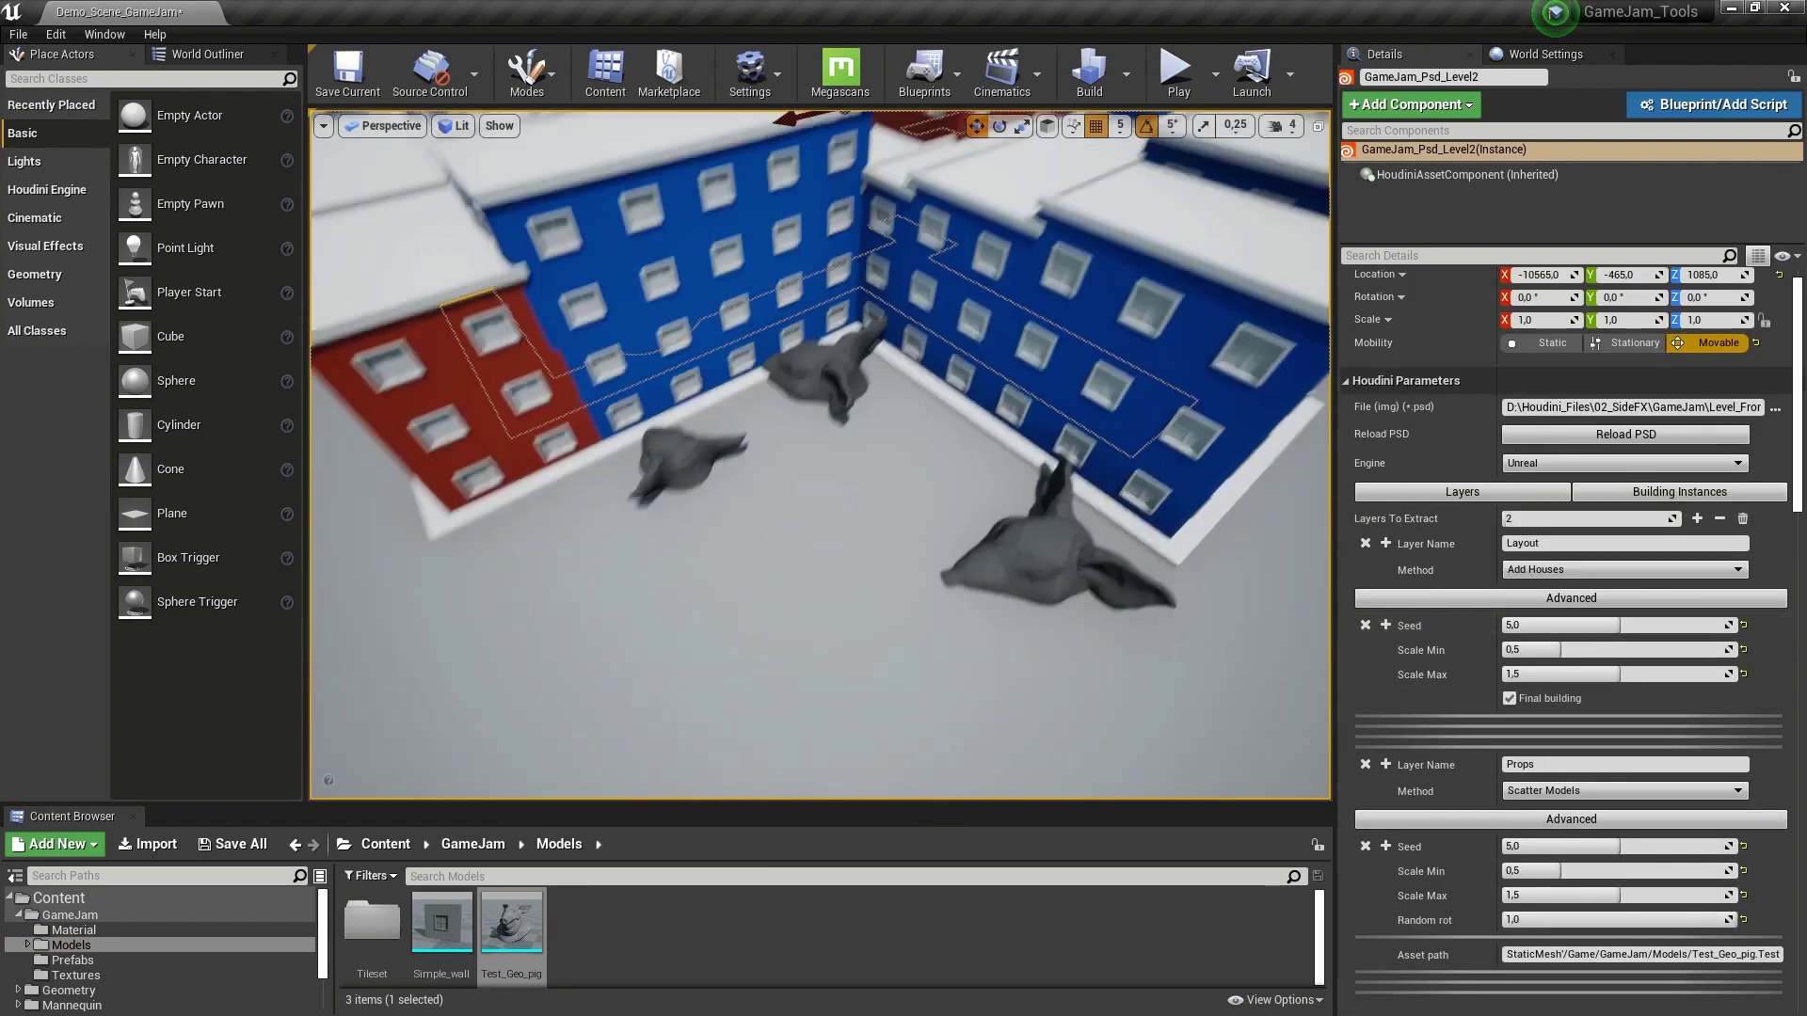
{"action": "right_click_drag", "start_coordinate": [895, 415], "coordinate": [830, 516]}
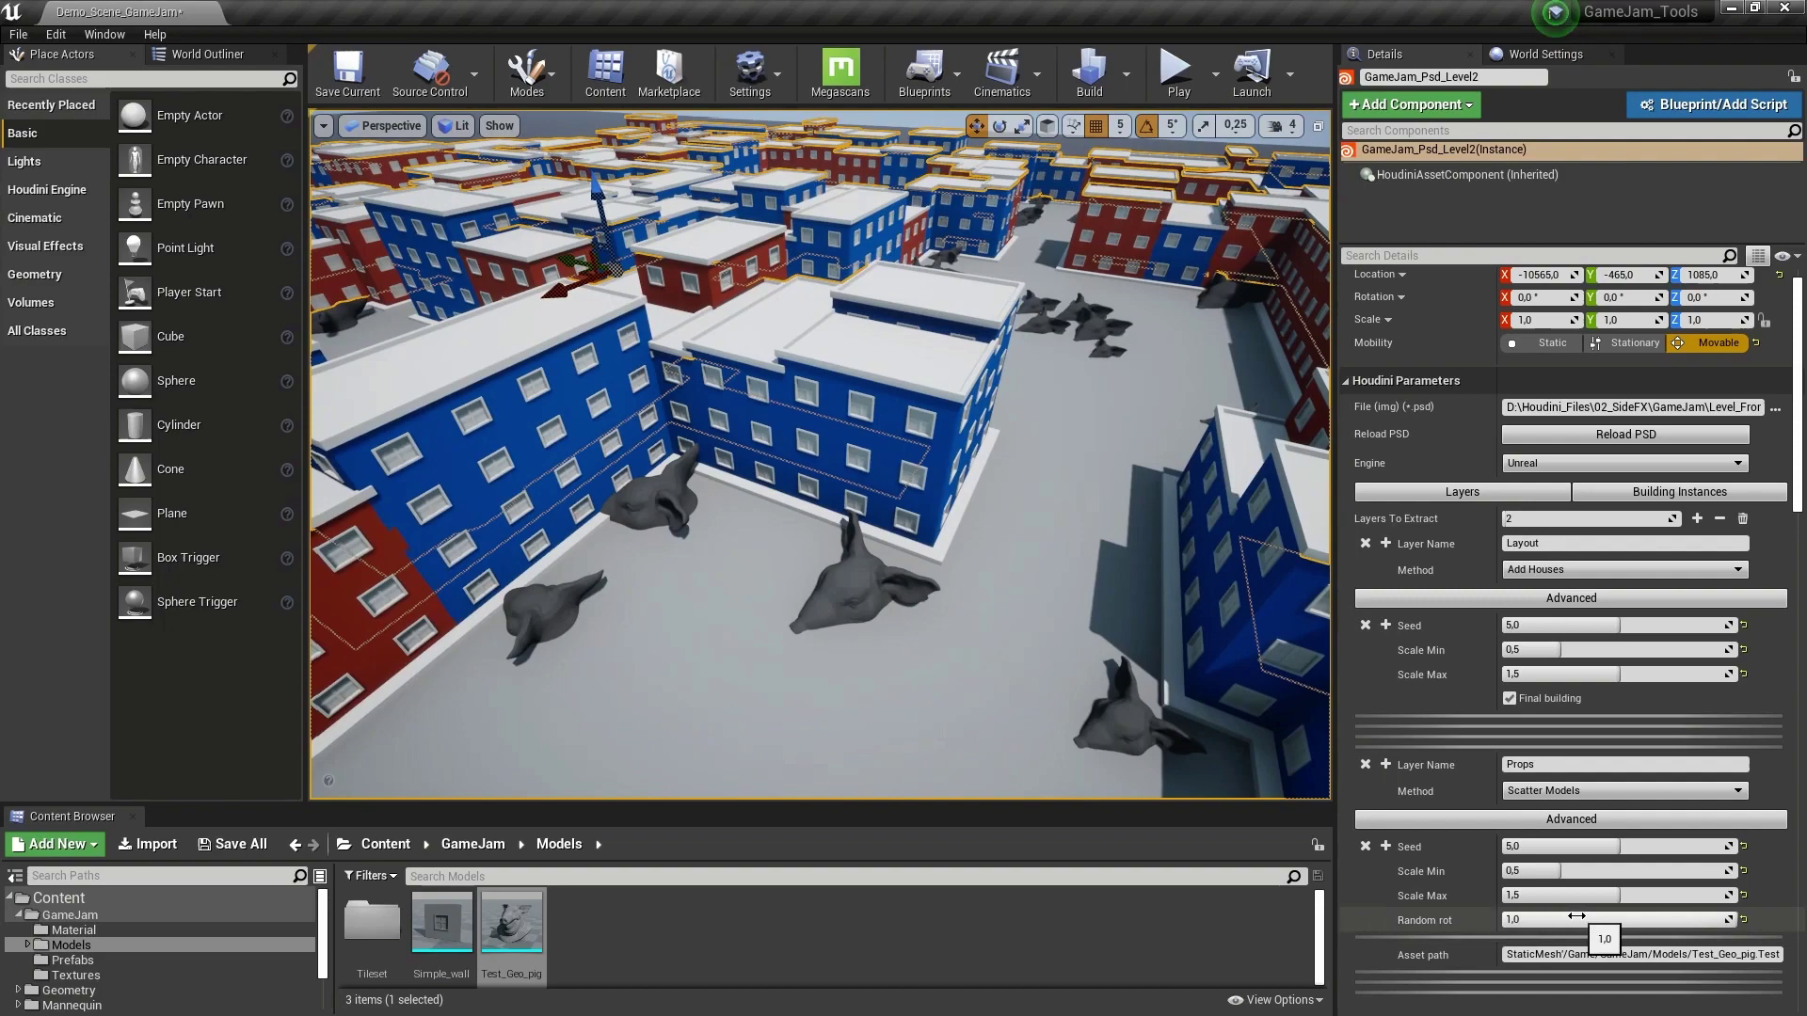
{"action": "right_click_drag", "start_coordinate": [835, 633], "coordinate": [834, 634]}
{"action": "right_click_drag", "start_coordinate": [731, 613], "coordinate": [730, 613]}
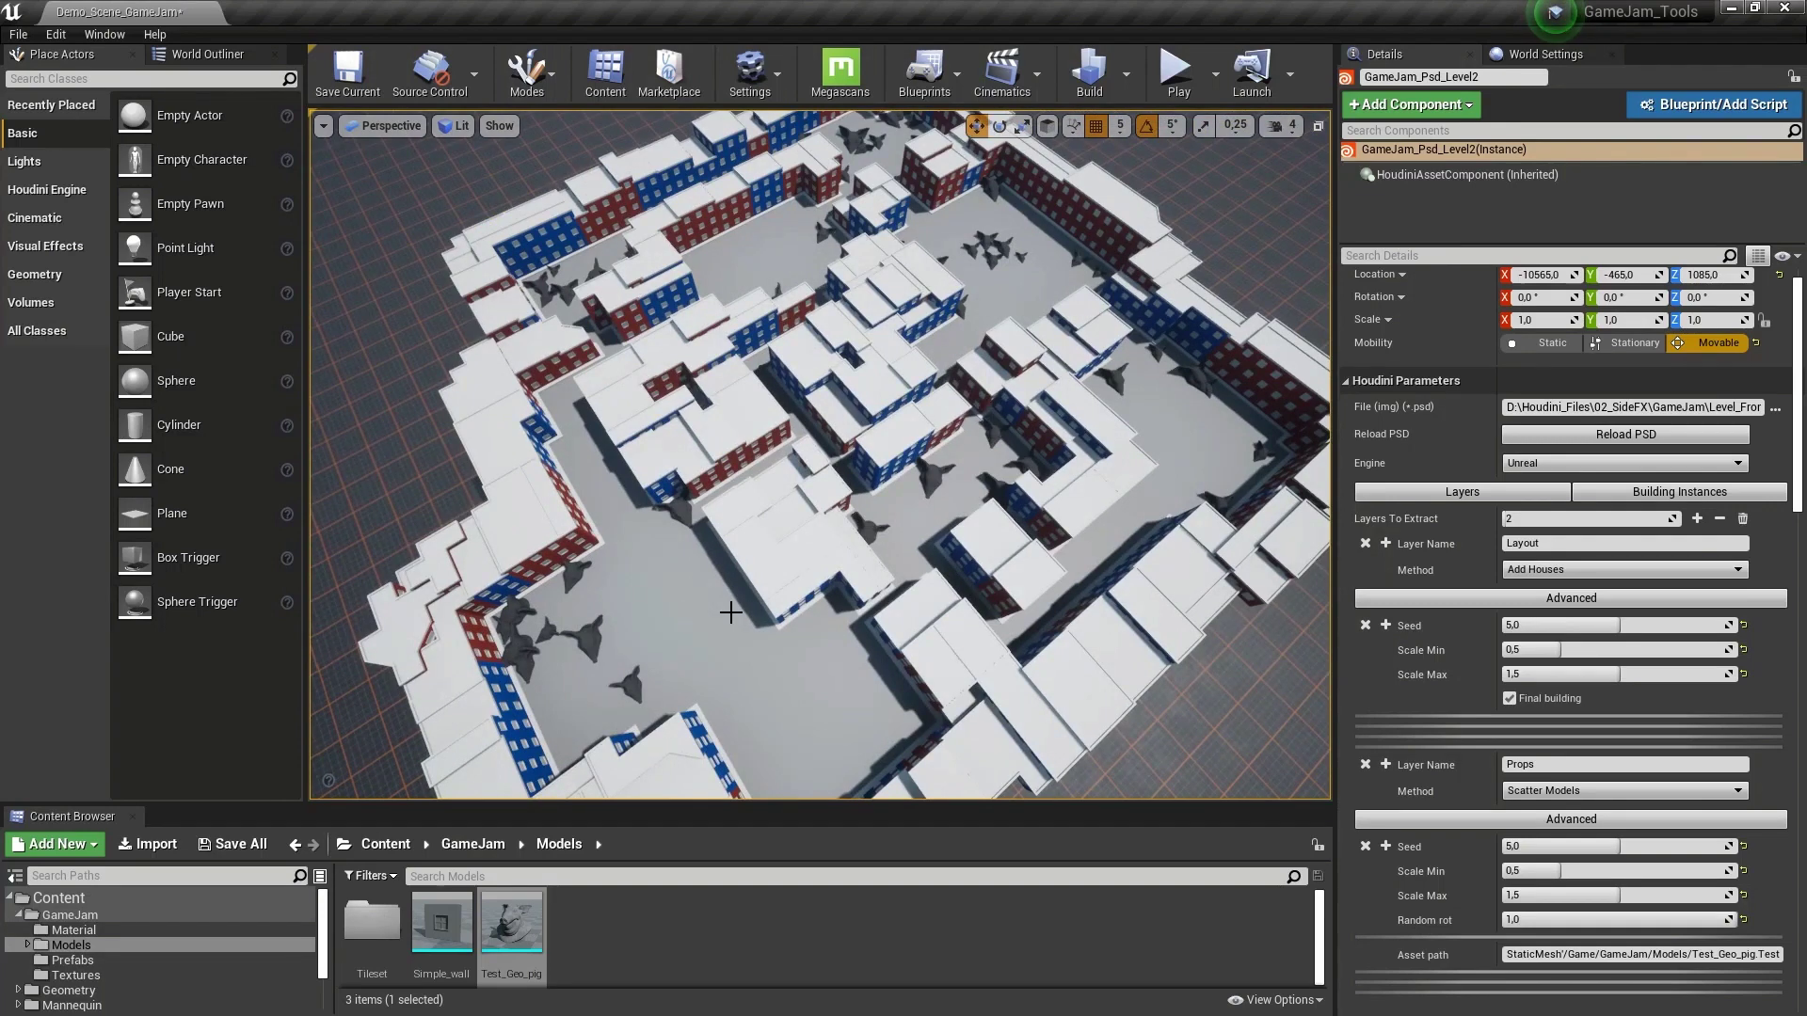